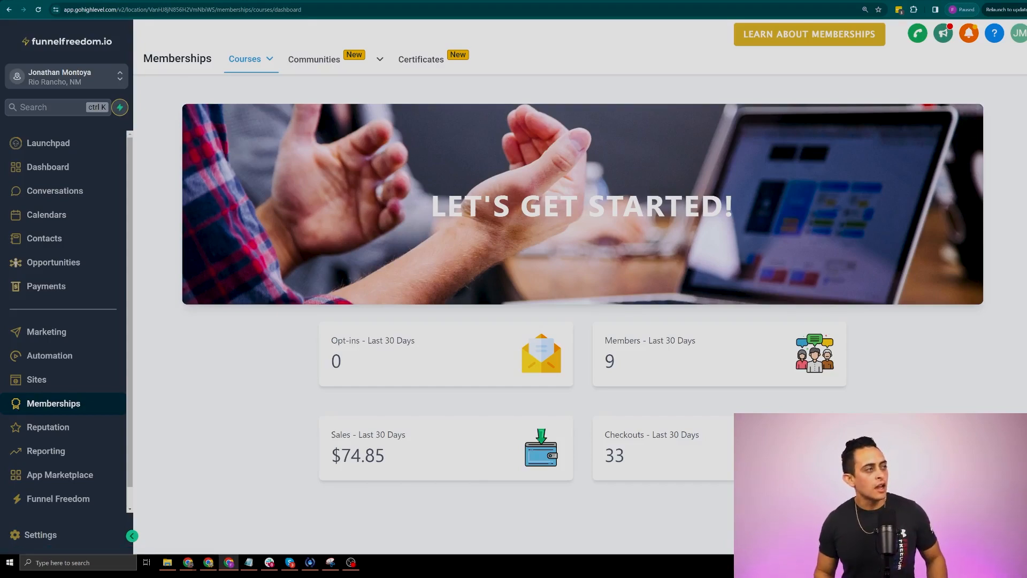
Switch the Courses menu to Products to list Super Affiliate, DM Accelerator, Done For You and others
double_click(219, 60)
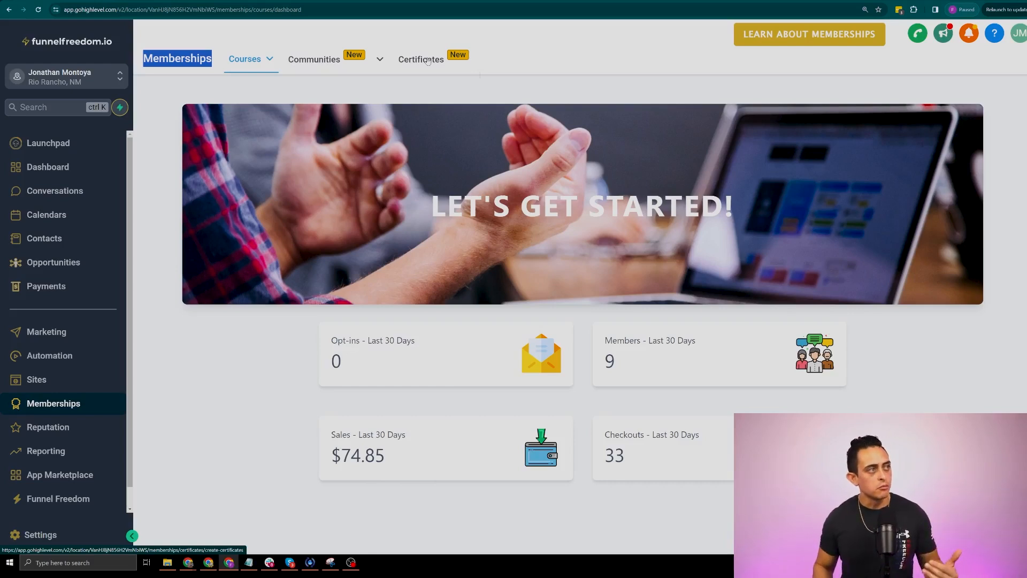
click(242, 59)
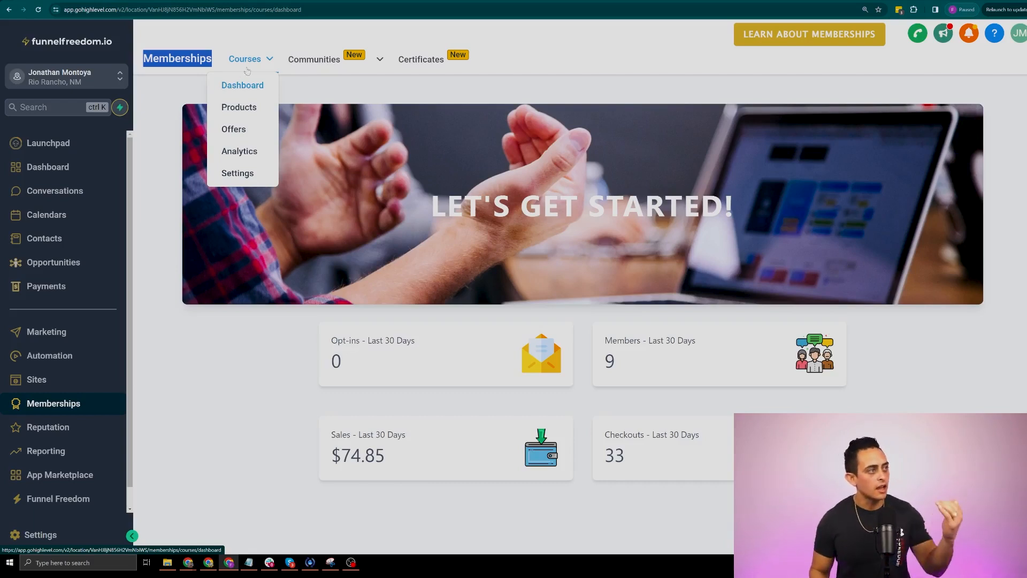
click(239, 107)
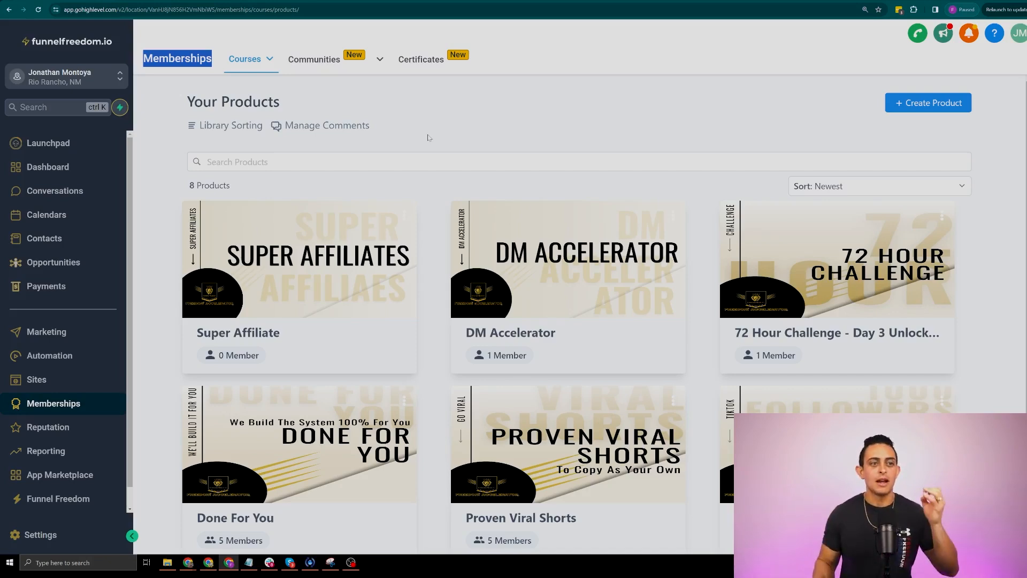
Open the DM Accelerator outline, check Week 3's status options, then preview it as a member
scroll(642, 195, down, 4)
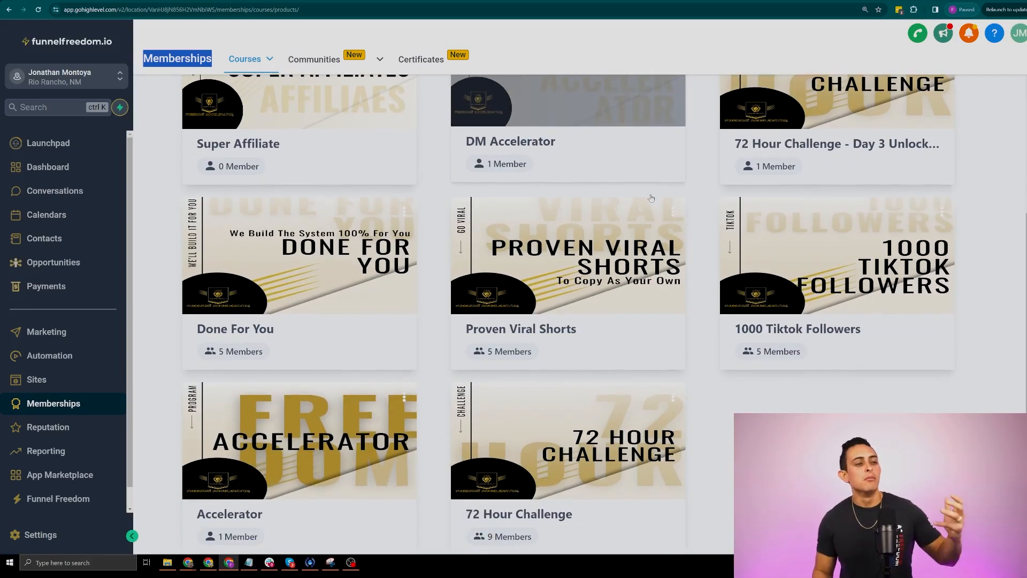
scroll(651, 198, up, 4)
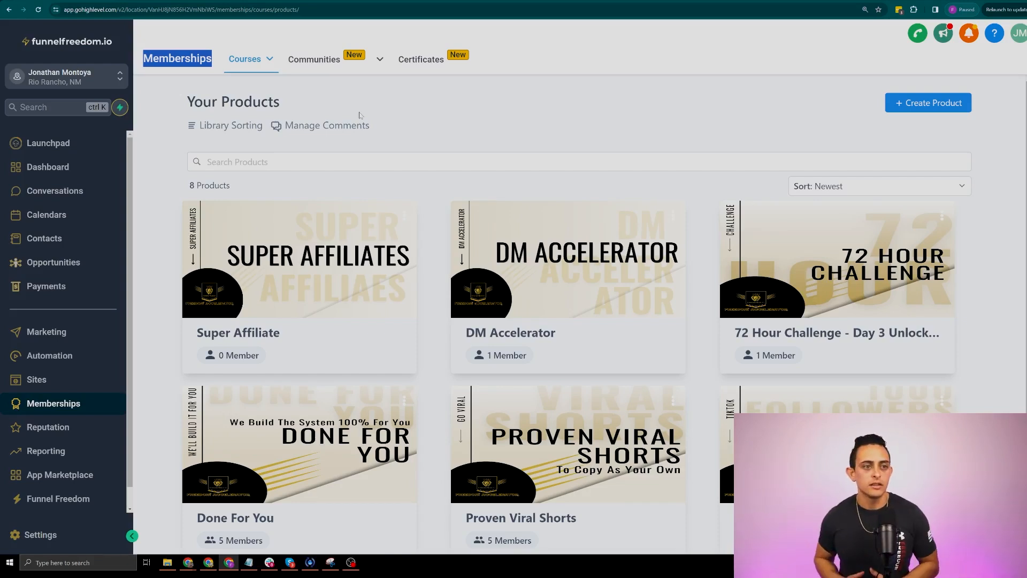
click(597, 262)
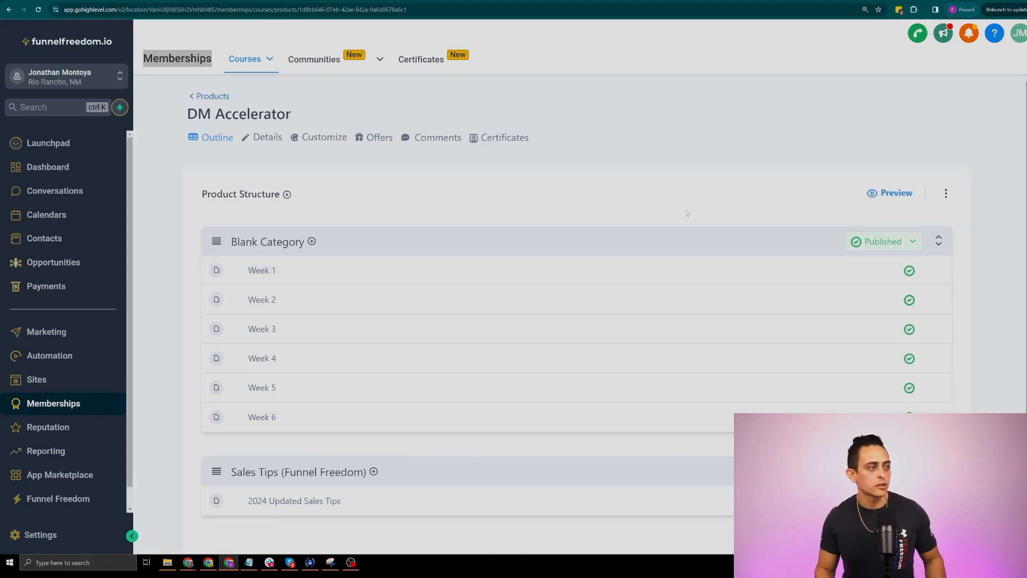
scroll(645, 241, down, 1)
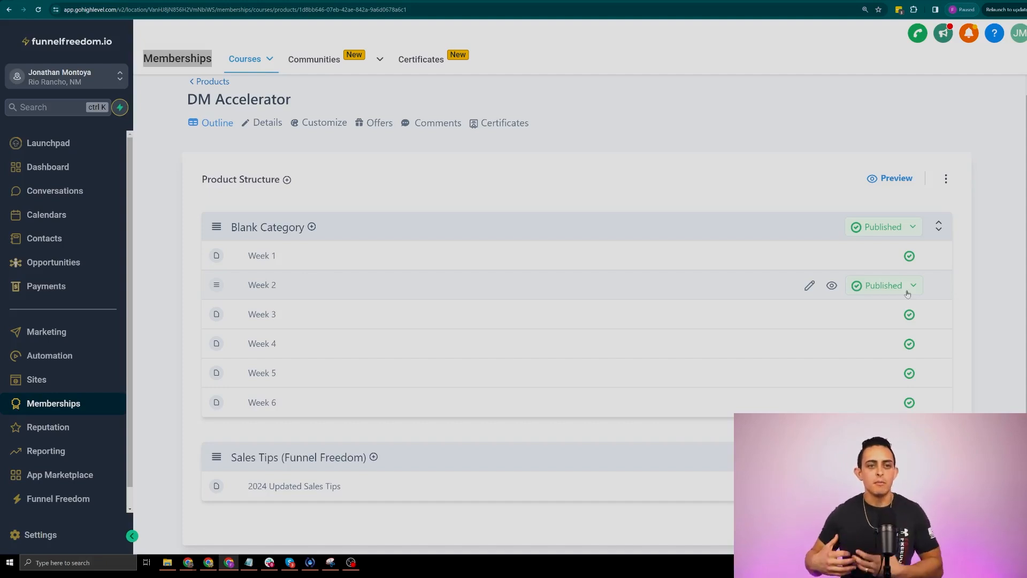
click(914, 318)
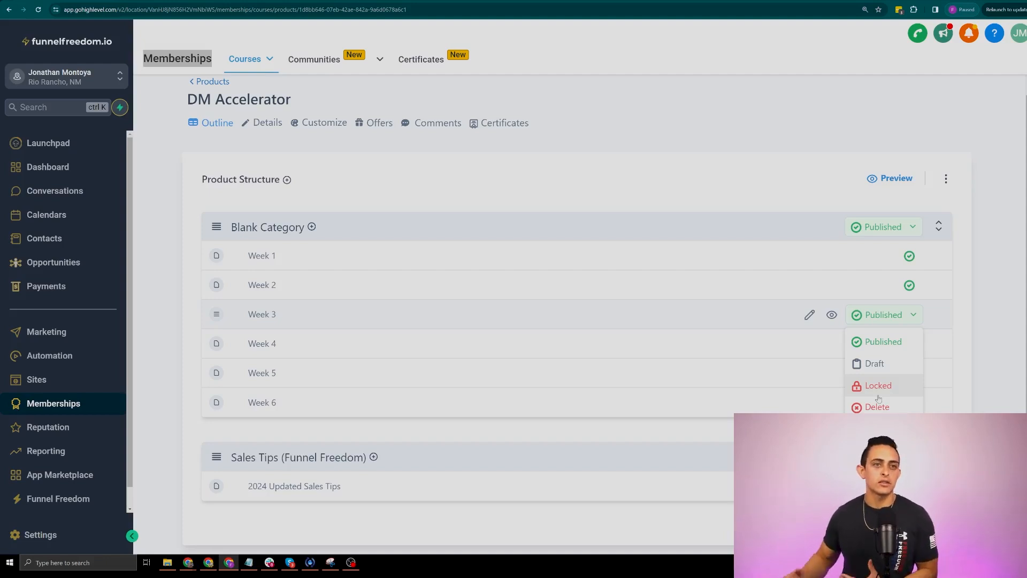
click(896, 179)
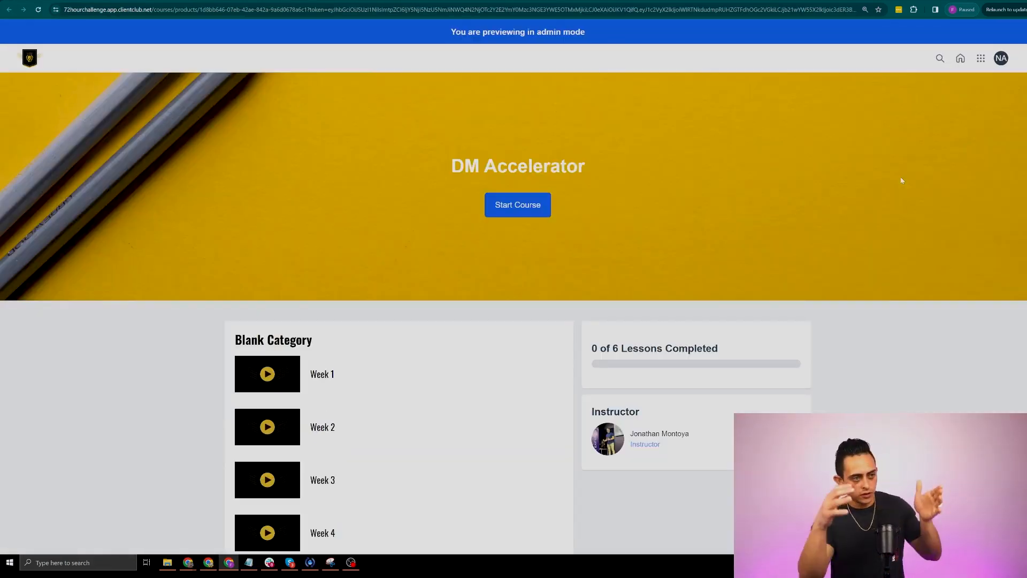
At 150% zoom, play and pause the Week 1 lesson video, then close the preview tab
key(ctrl+plus)
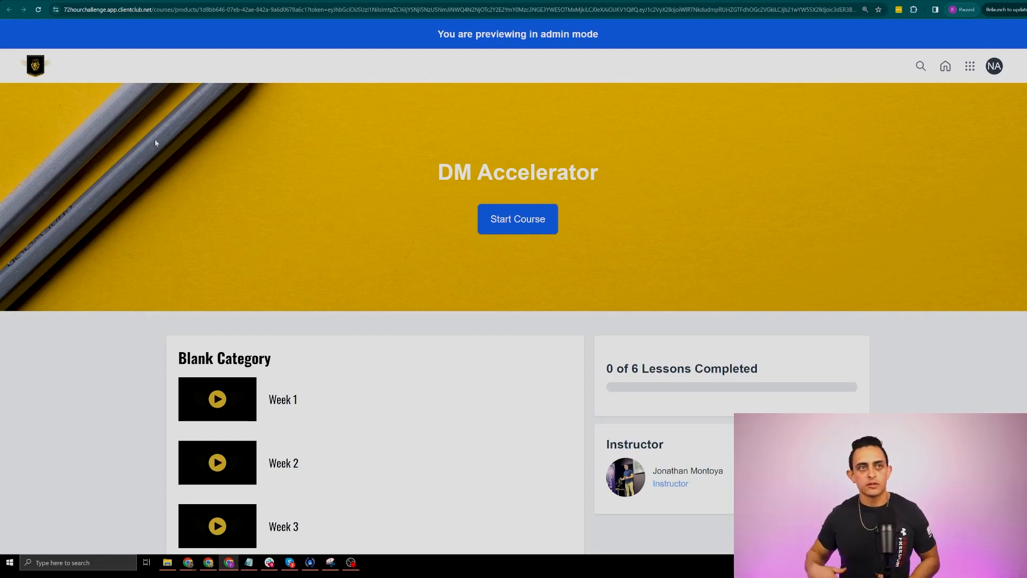
scroll(240, 184, down, 2)
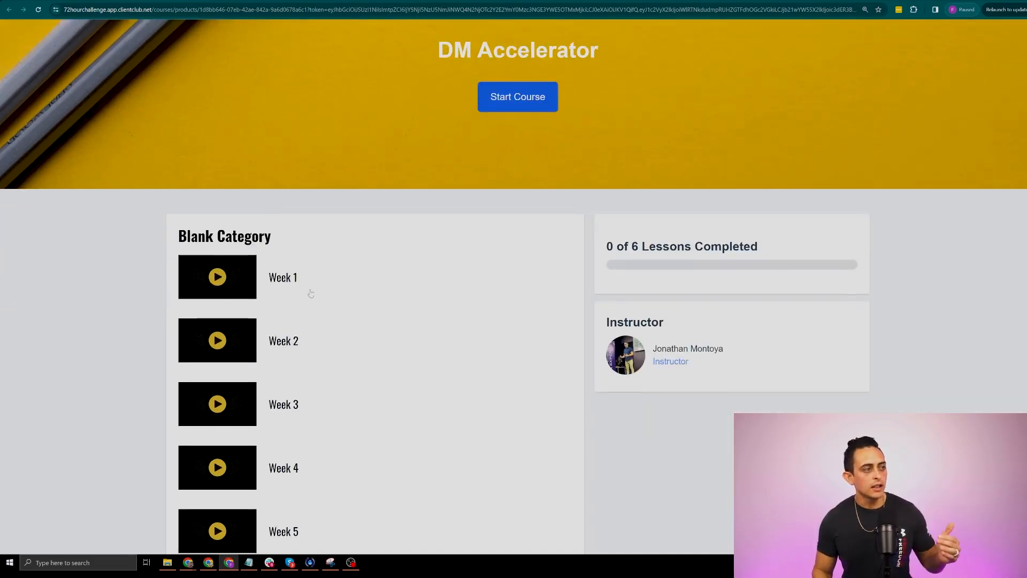
click(317, 262)
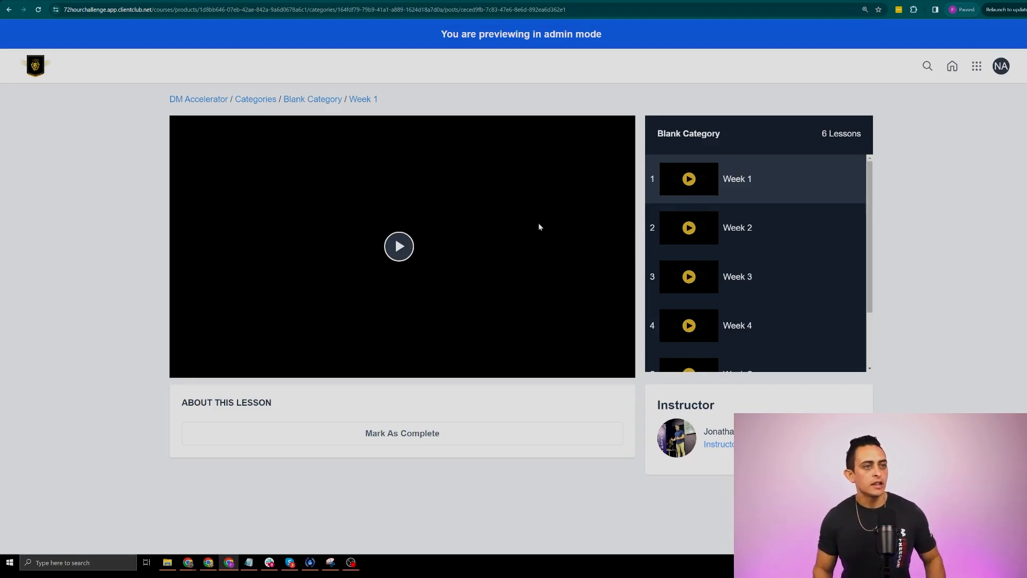
click(399, 248)
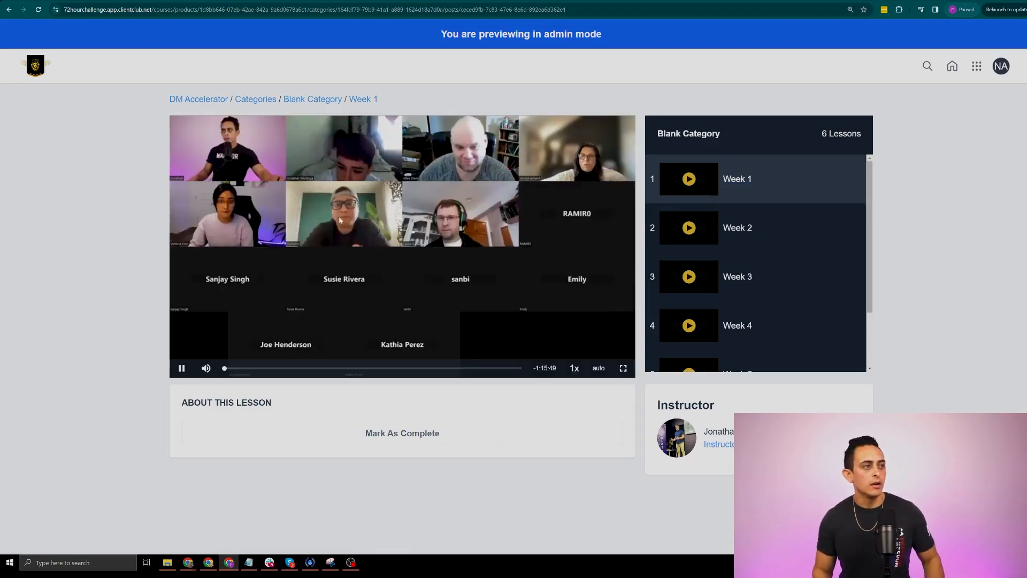
click(181, 368)
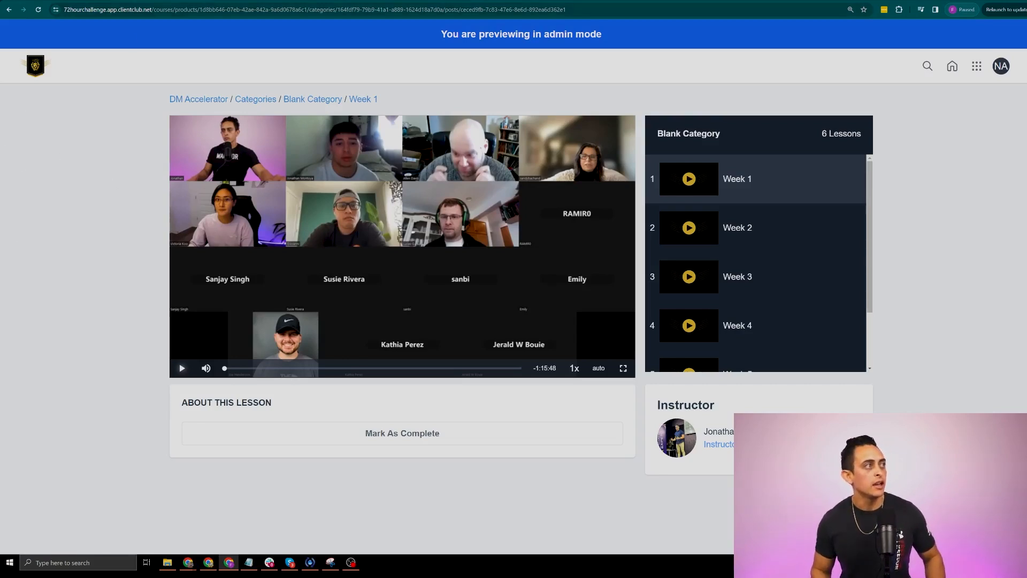
key(ctrl+w)
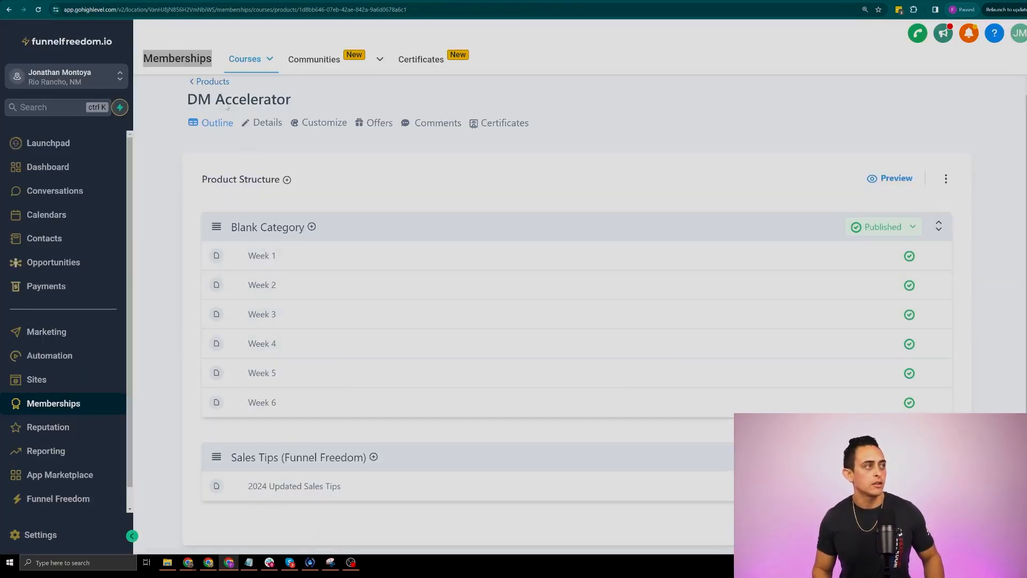
Open the 72 Hour Challenge - Day 3 Unlocked course from Products and preview it as a member
click(213, 82)
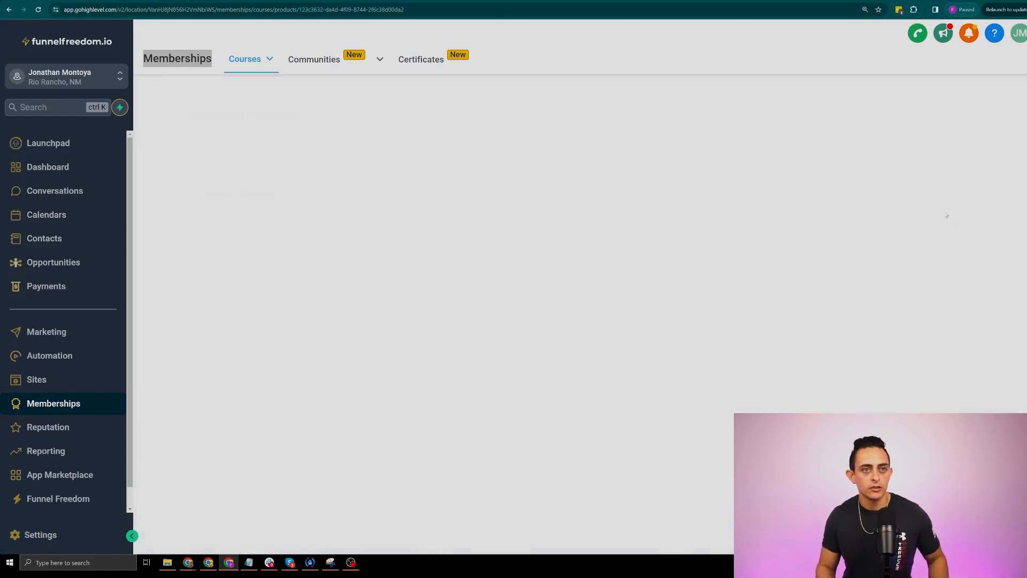
click(942, 217)
click(889, 193)
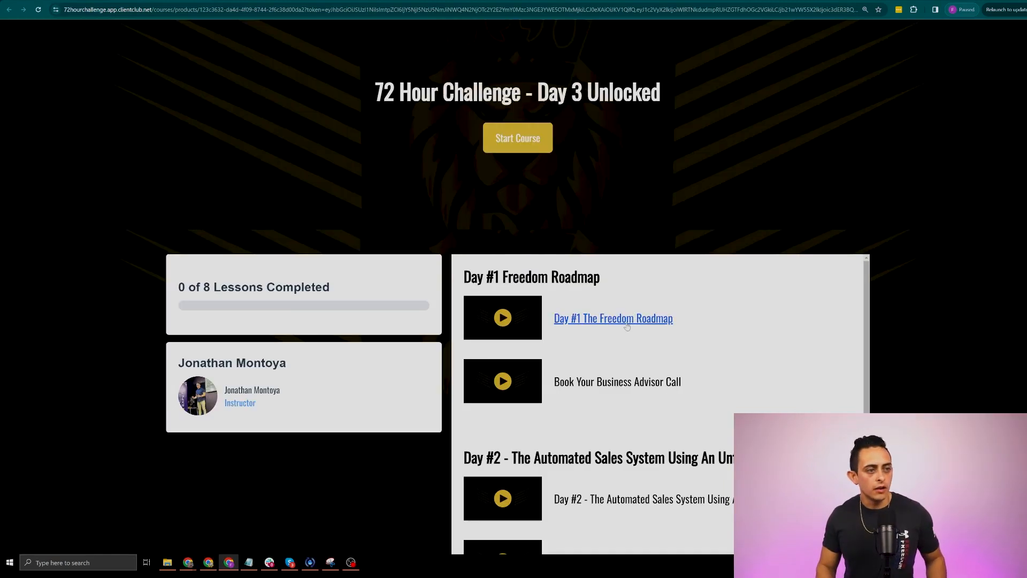
Read the Day #1 The Freedom Roadmap lesson, highlighting its ACTION #1, #2 and #3 sections
click(615, 319)
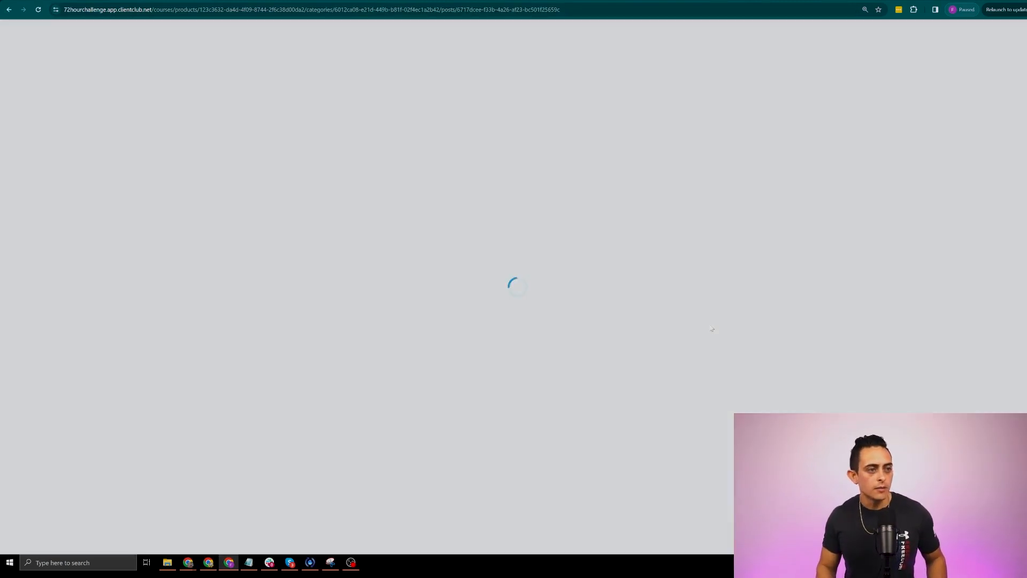
scroll(438, 345, down, 1)
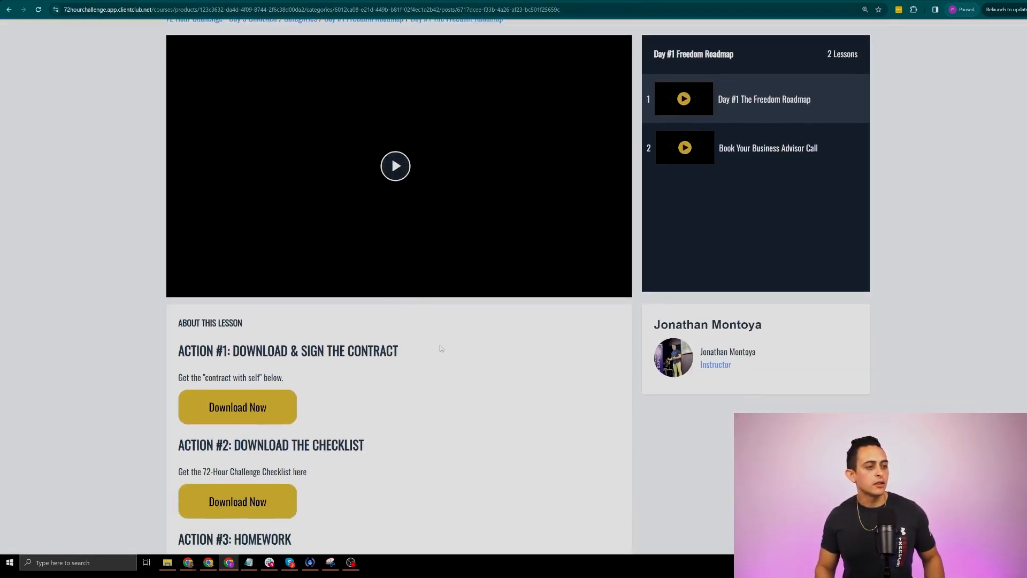
triple_click(463, 362)
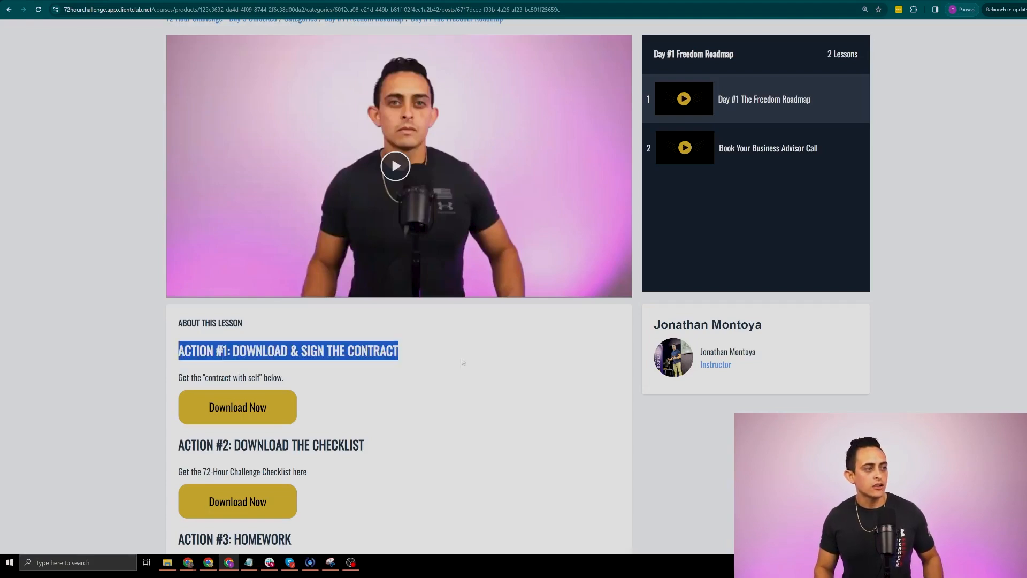
scroll(464, 362, down, 1)
triple_click(399, 375)
scroll(399, 374, down, 1)
drag(179, 336, 389, 353)
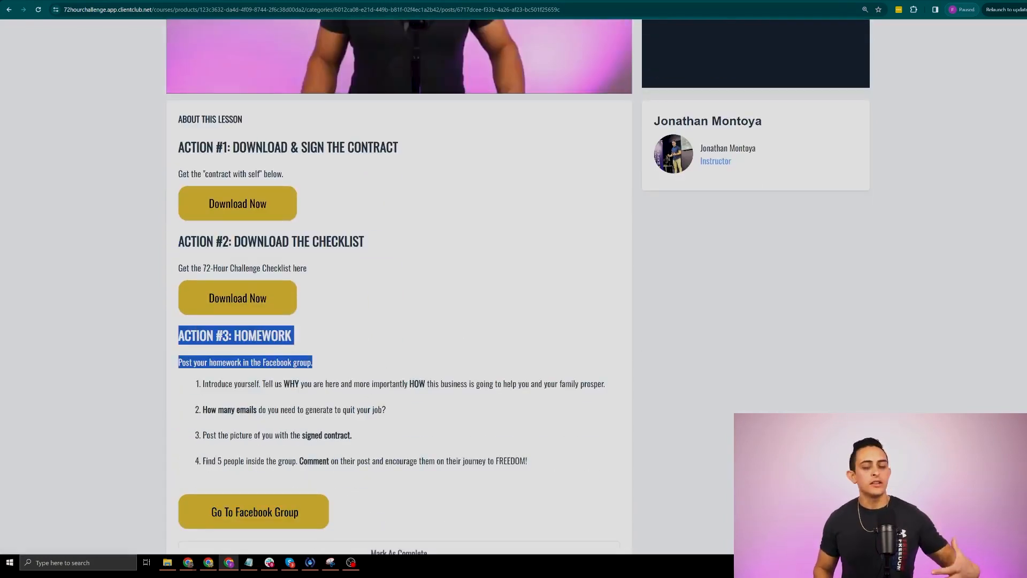
scroll(396, 410, up, 3)
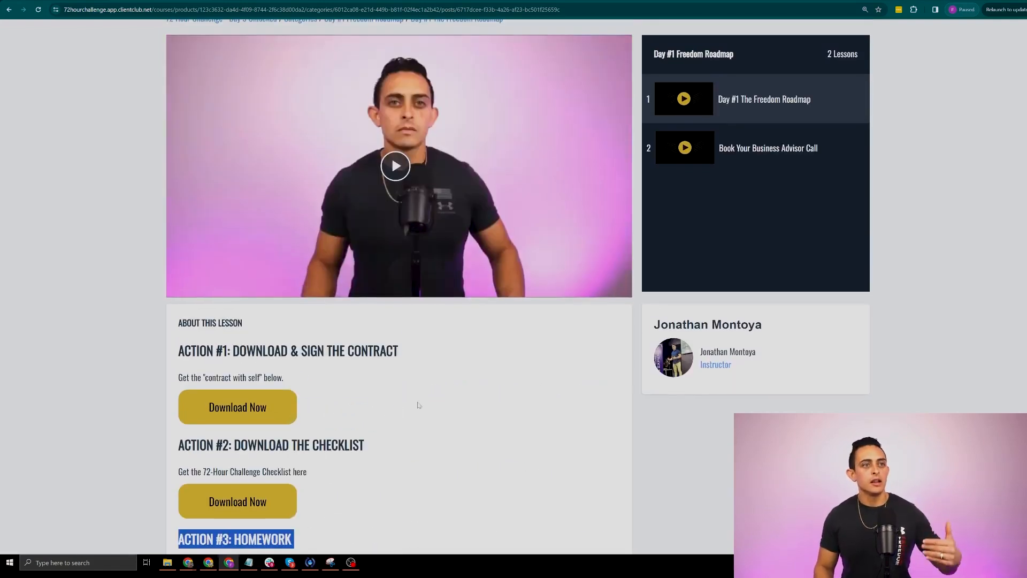
View the Book Your Business Advisor Call lesson, then leave through the Categories breadcrumb
click(780, 153)
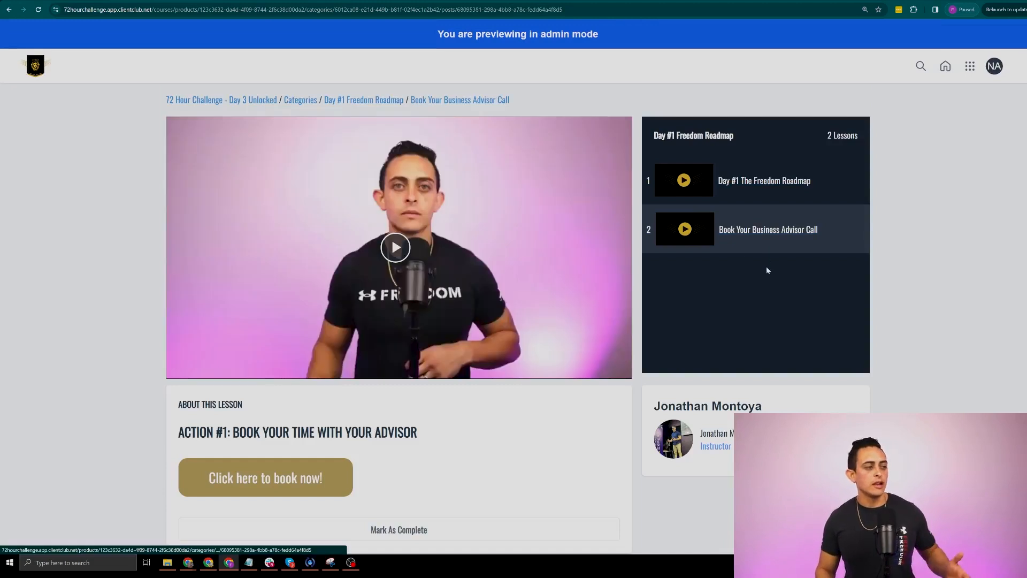
scroll(728, 302, down, 1)
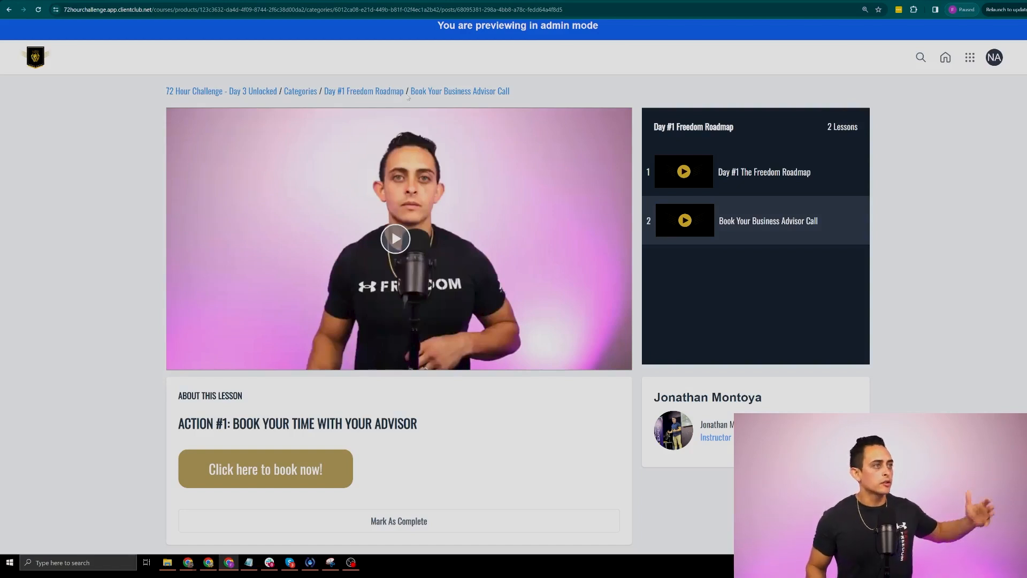
click(300, 91)
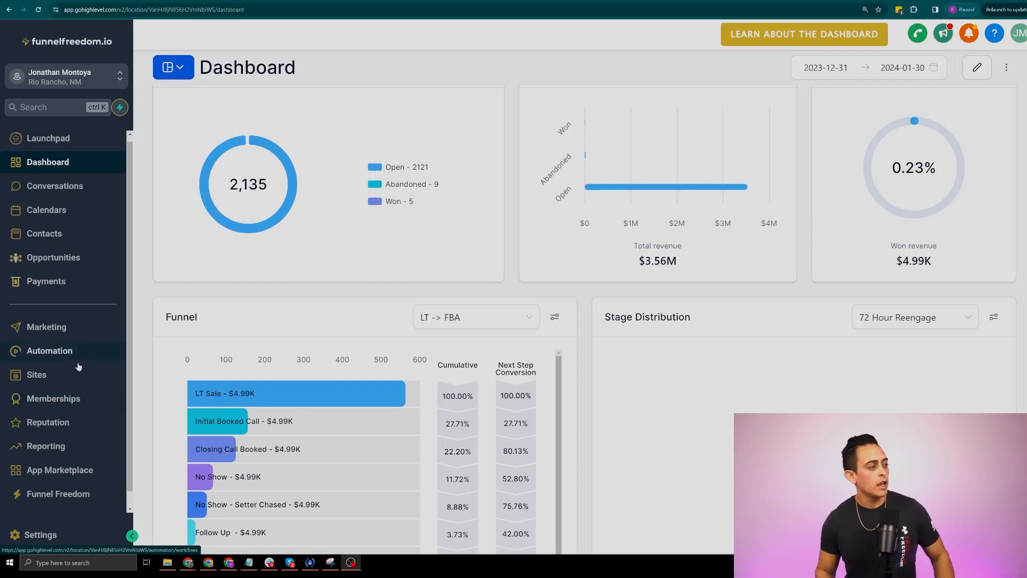
Go to Memberships and choose Settings from the Courses dropdown
scroll(51, 377, down, 1)
click(56, 383)
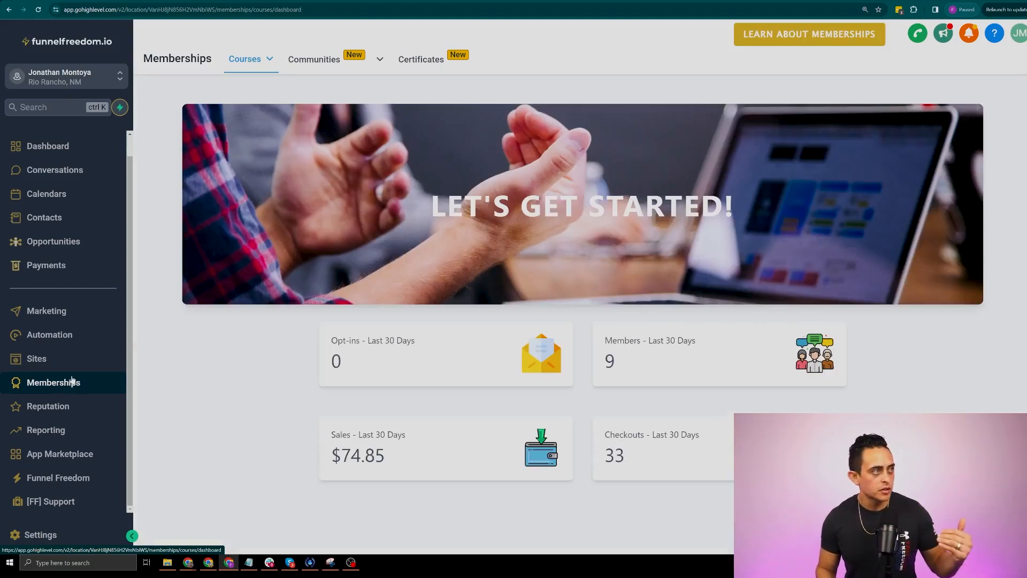
mouse_move(251, 62)
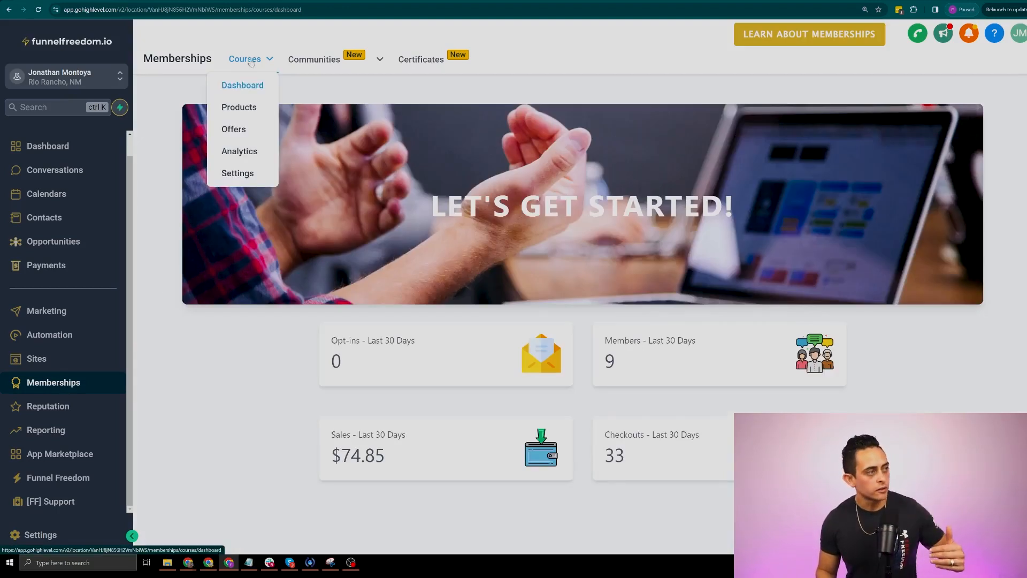
click(251, 175)
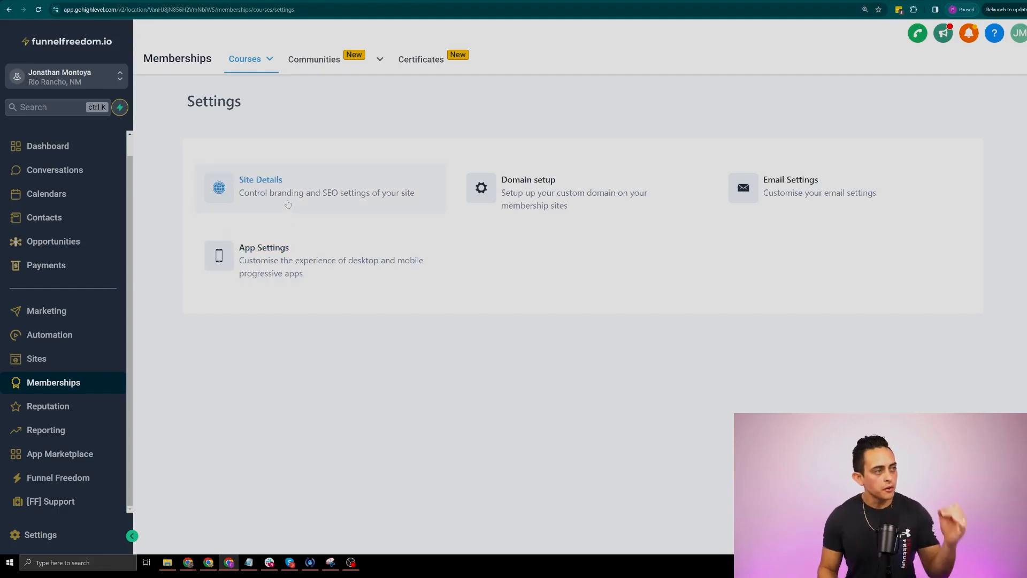
Open Site Details and inspect the title and the 72hourchallenge.app.clientclub.net site URL
click(279, 182)
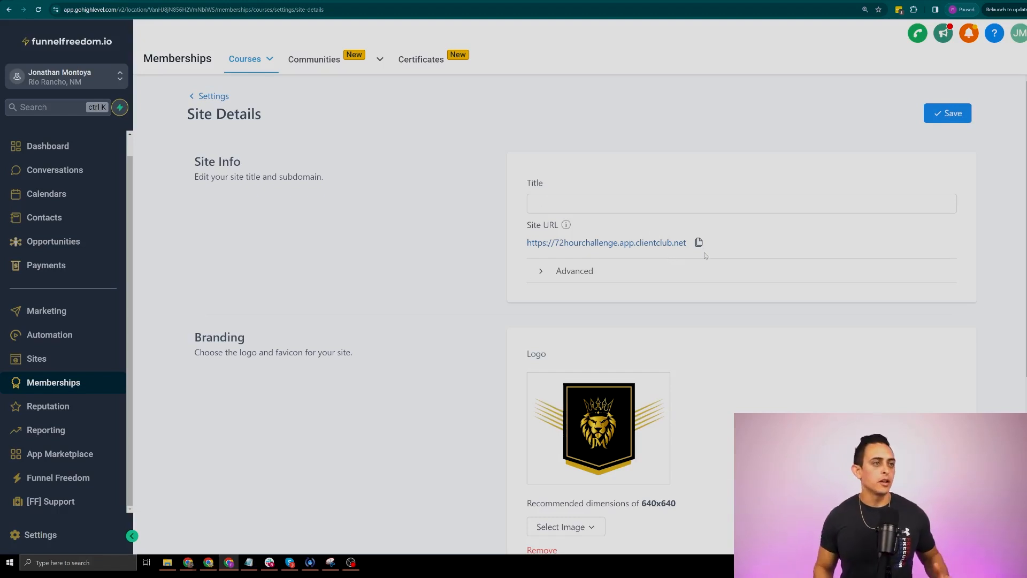
click(578, 204)
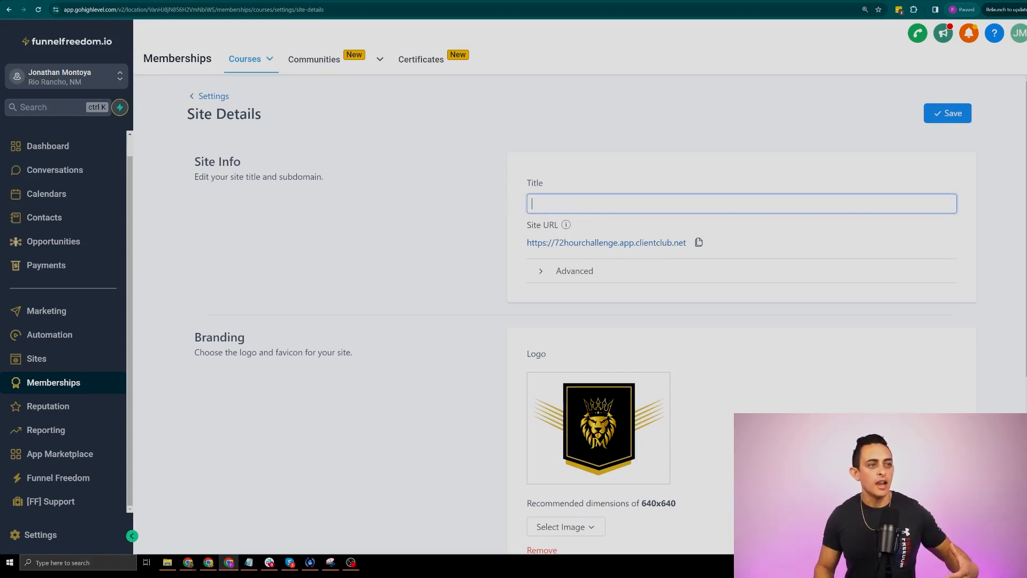
drag(744, 245, 479, 241)
key(ctrl+c)
click(479, 242)
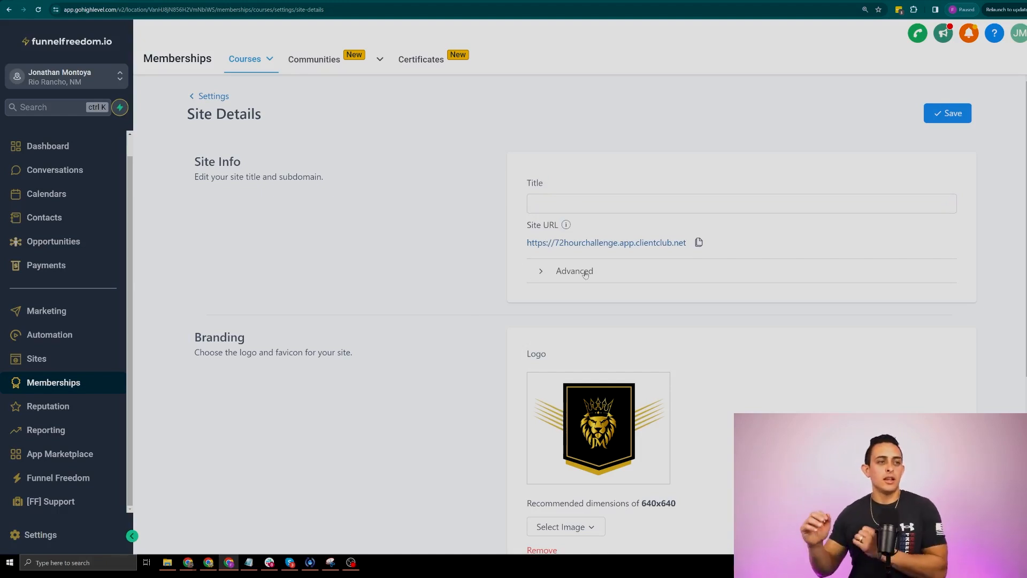
Copy the site URL and load it in a new tab to reach the Freedom Accelerator portal
scroll(585, 273, down, 2)
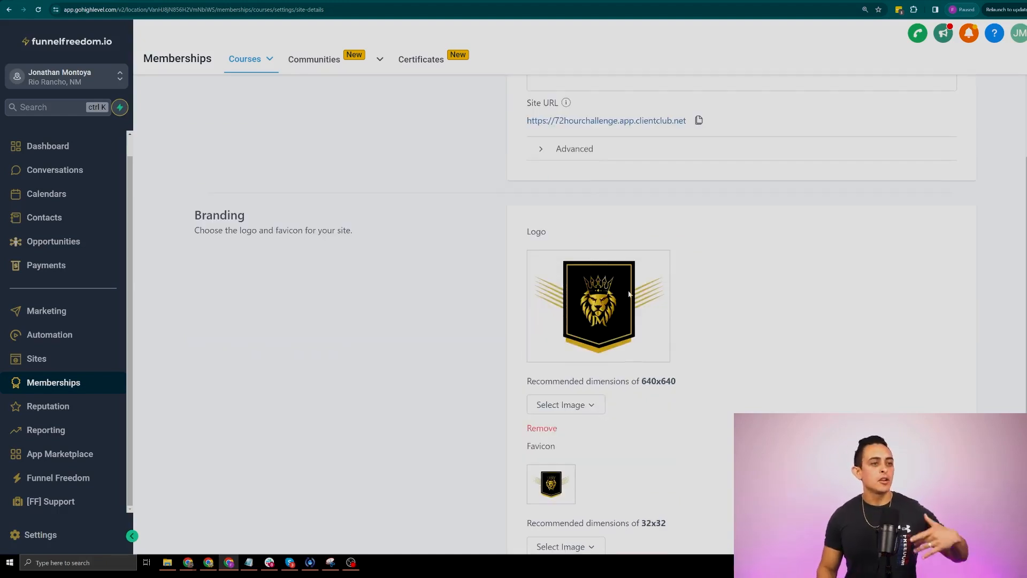
scroll(628, 292, down, 2)
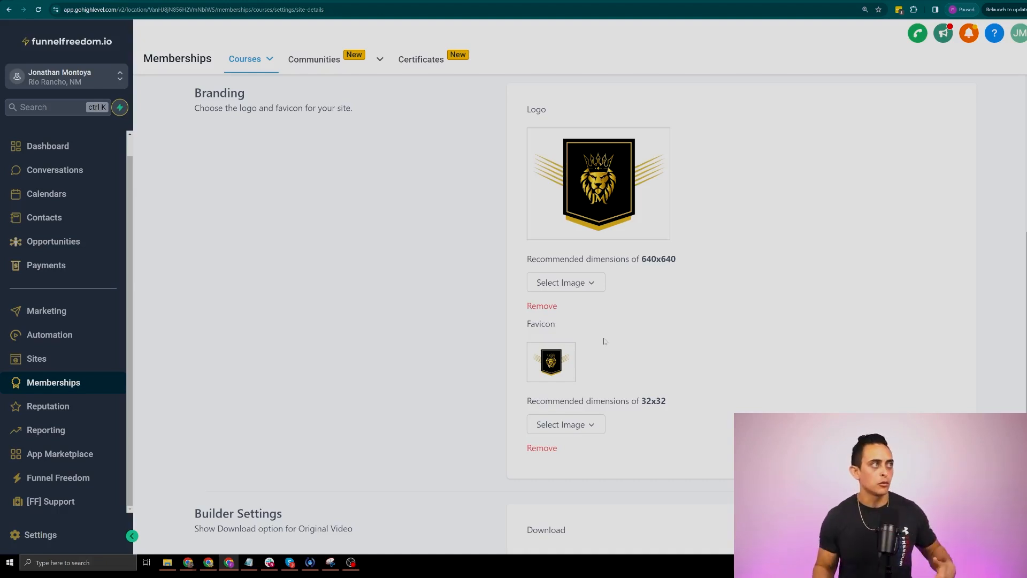
scroll(603, 341, up, 5)
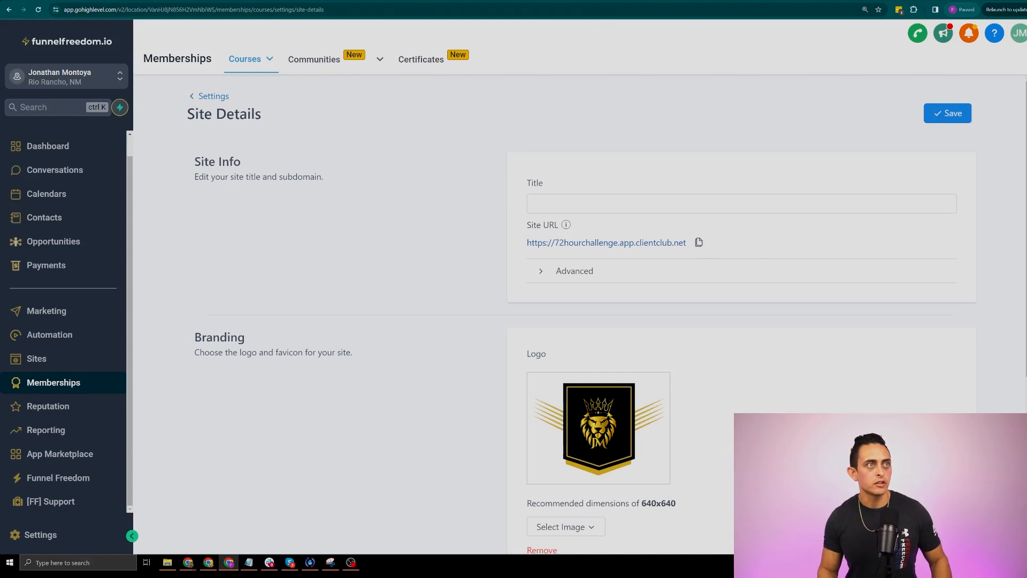
click(610, 0)
key(ctrl+v)
key(Return)
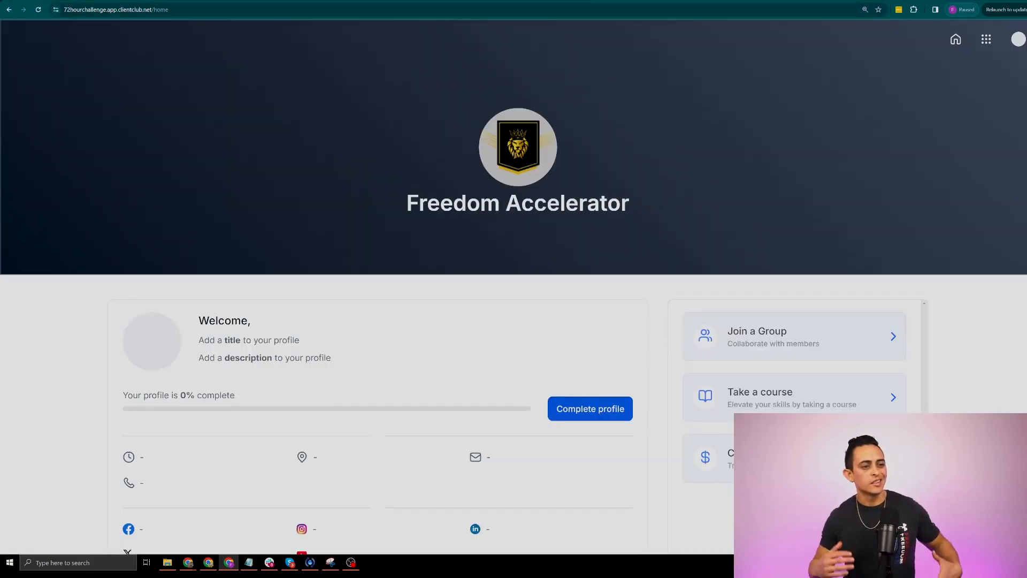
Log out of the Freedom Accelerator portal to view its login page, then switch back to Site Details
key(ctrl+minus)
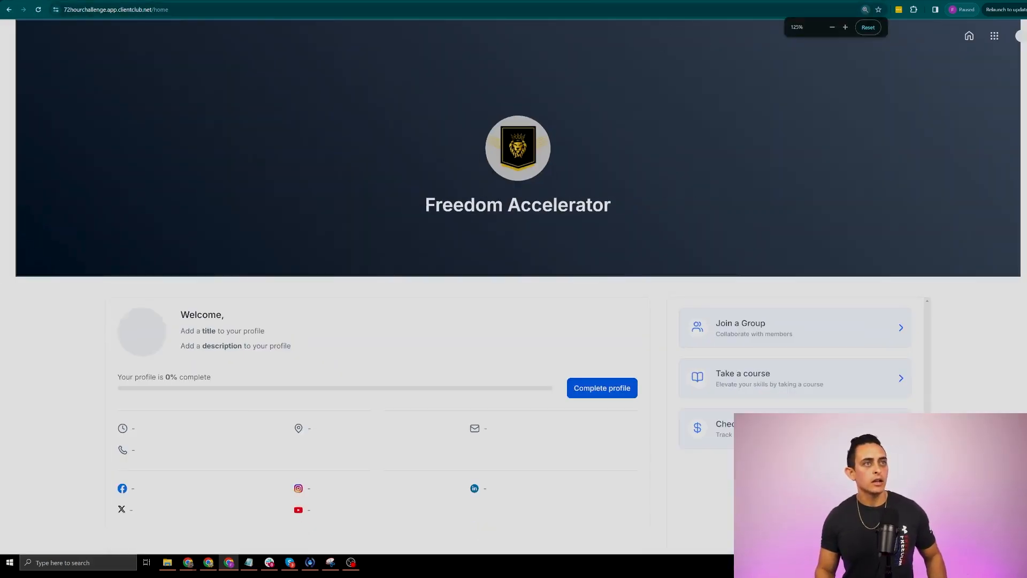
click(98, 10)
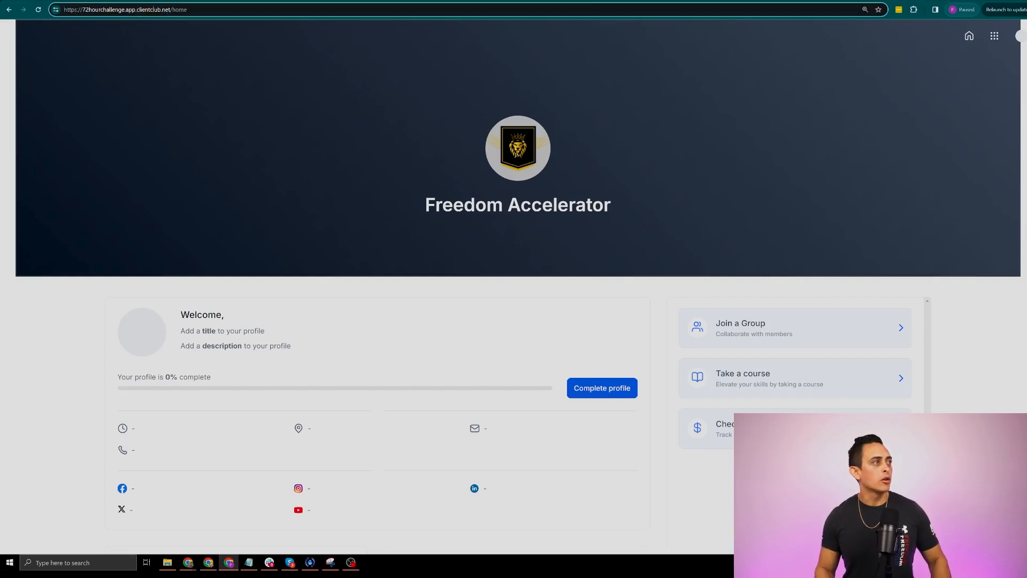
key(ctrl+plus)
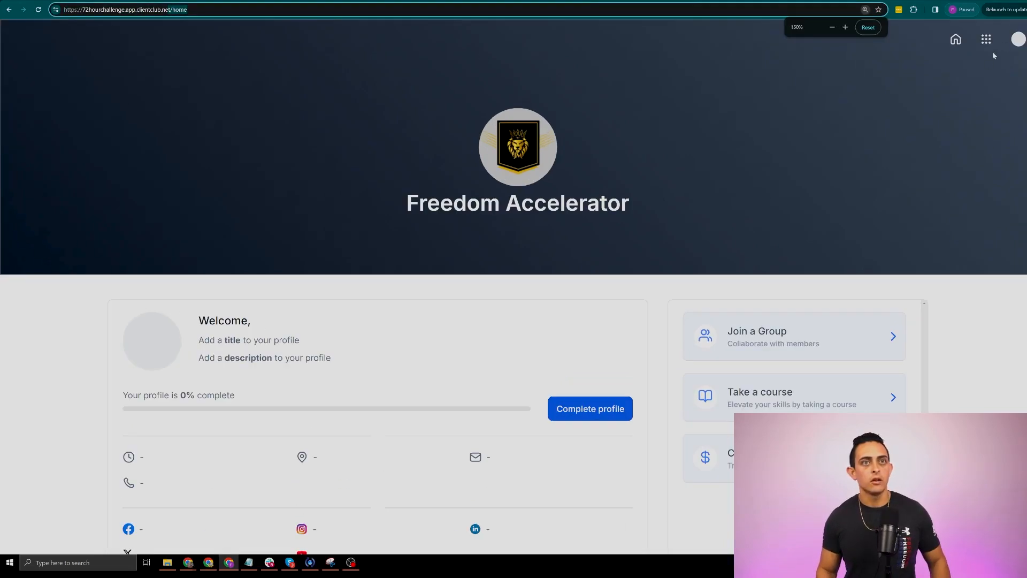
click(1017, 39)
click(953, 206)
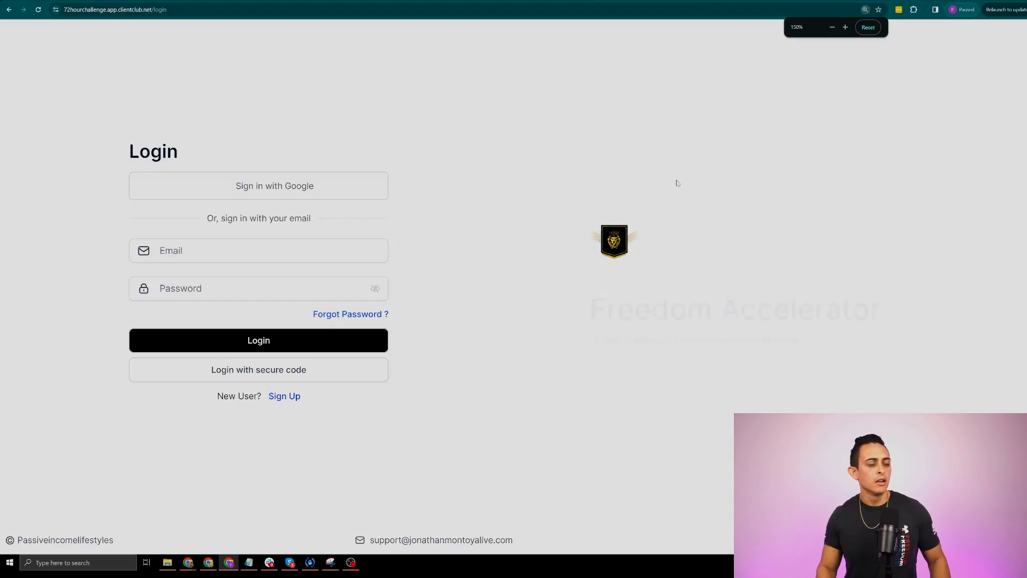
key(ctrl+plus)
key(ctrl+plus)
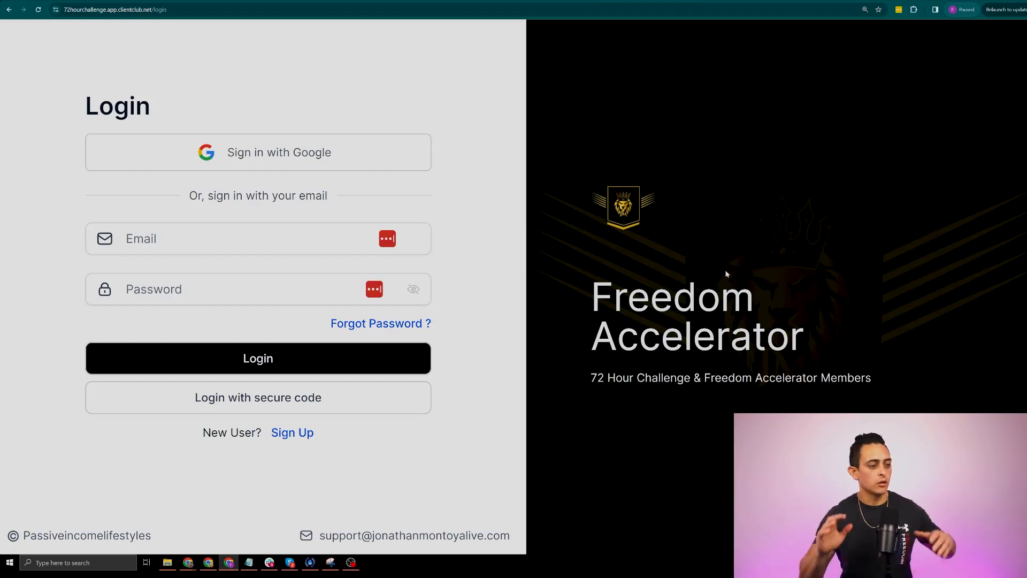
key(ctrl+shift+Tab)
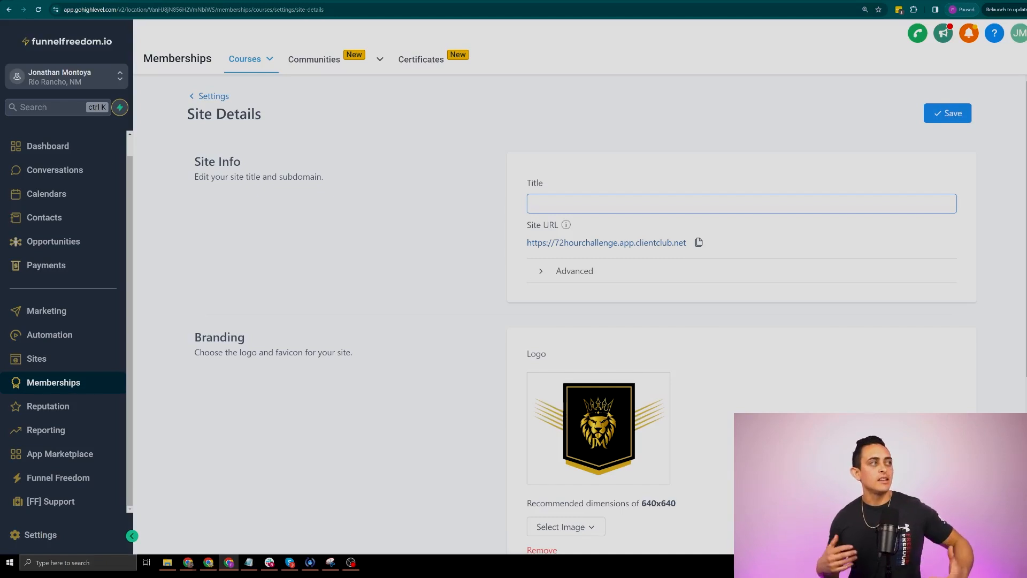
Scroll through Site Details and head back to Memberships Settings via the Courses menu
scroll(734, 407, down, 5)
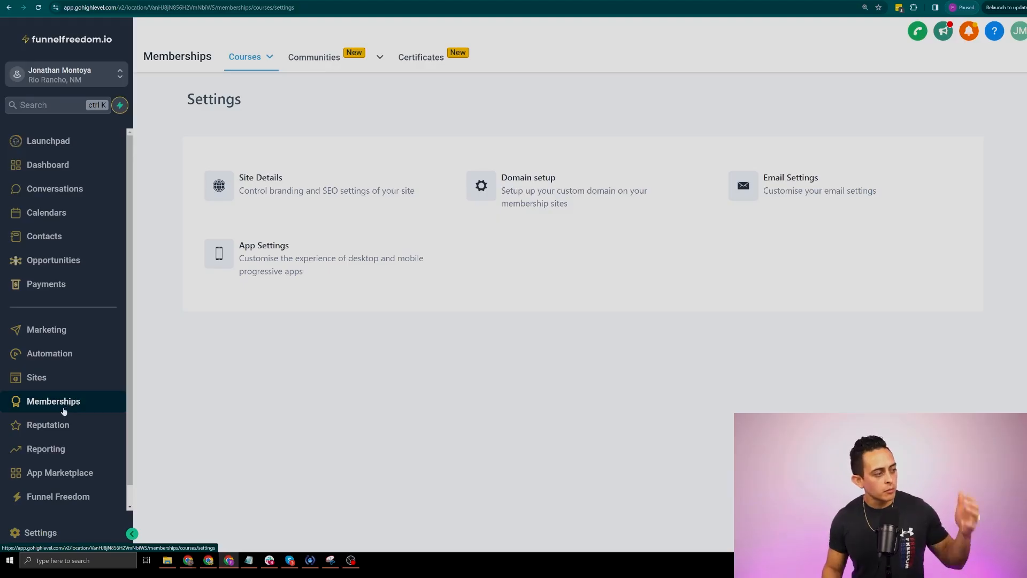
mouse_move(264, 58)
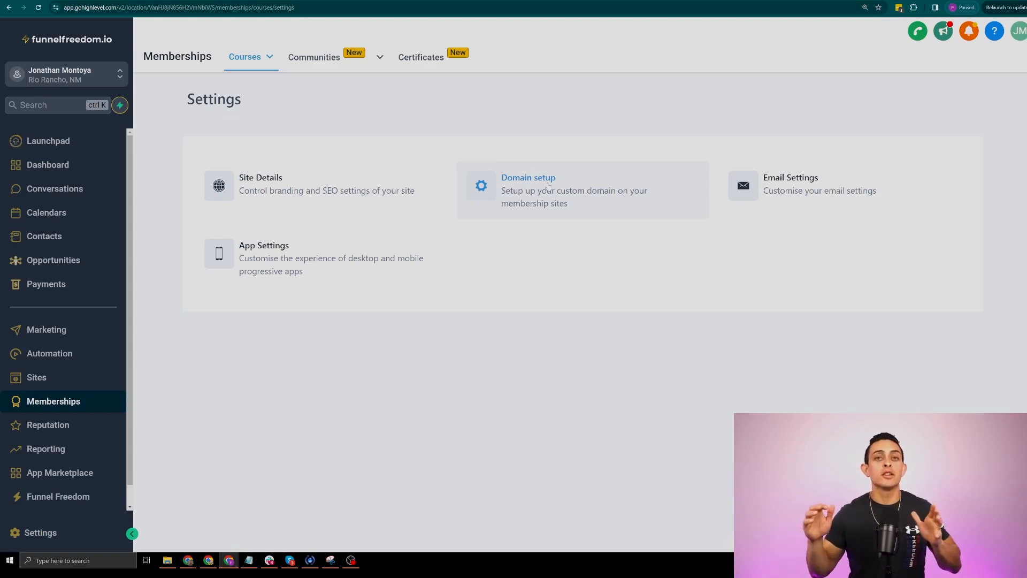
Show Custom Domain records in Domain setup and select CNAME preview.clientclub.net and A record 34.67.19.69
click(546, 186)
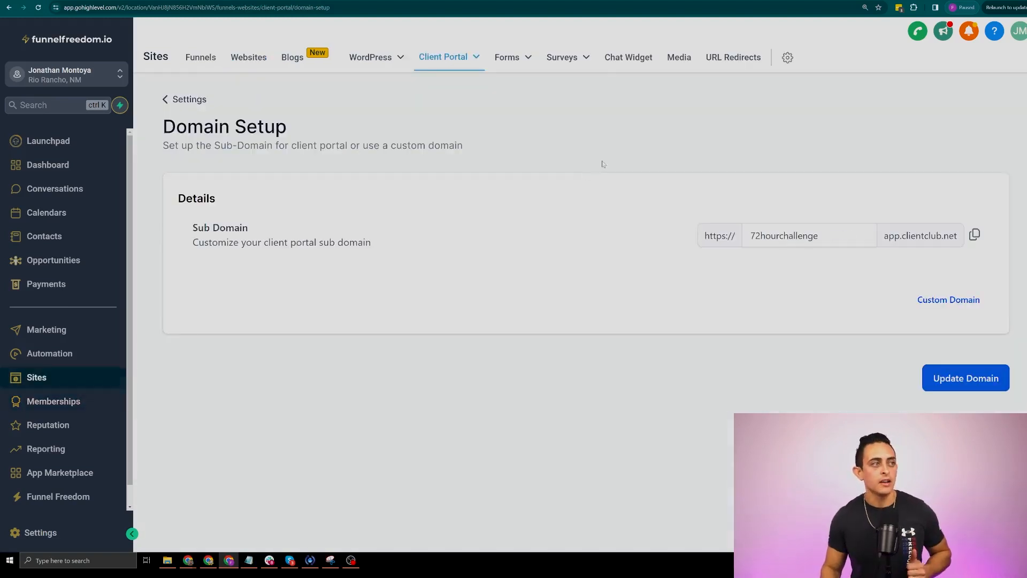
key(ctrl+minus)
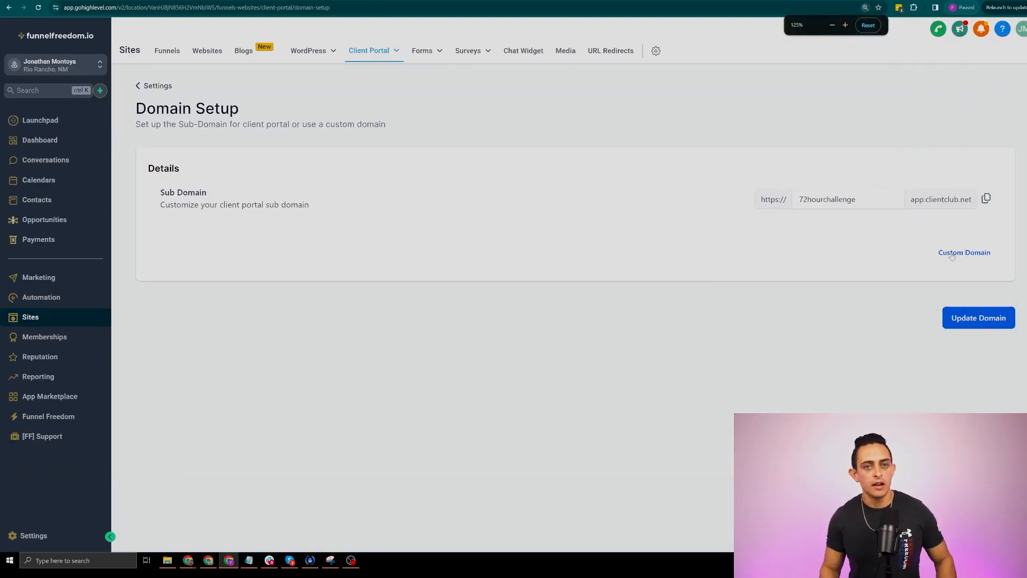
click(951, 254)
scroll(568, 204, down, 2)
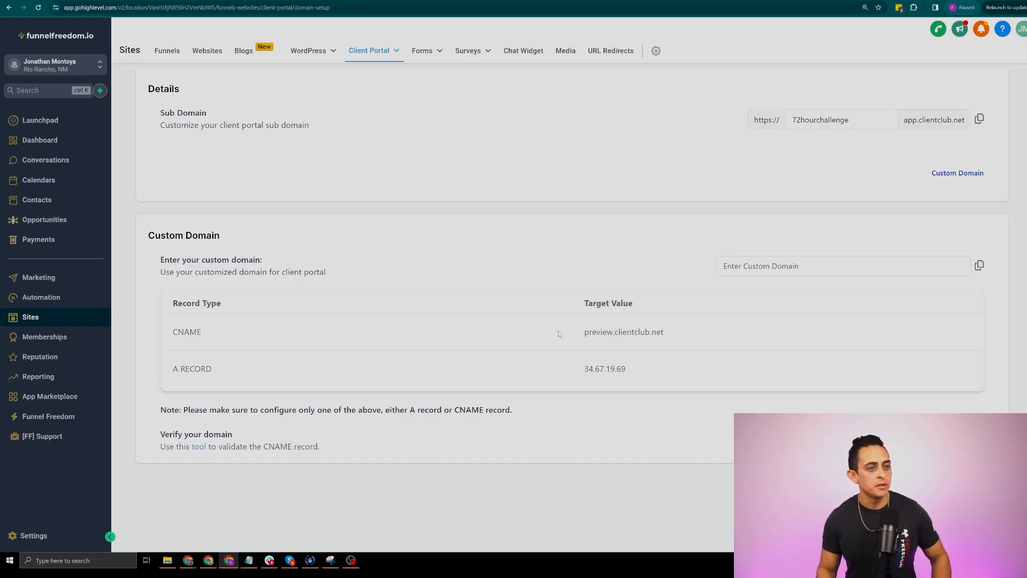
drag(726, 333, 570, 345)
drag(651, 370, 573, 370)
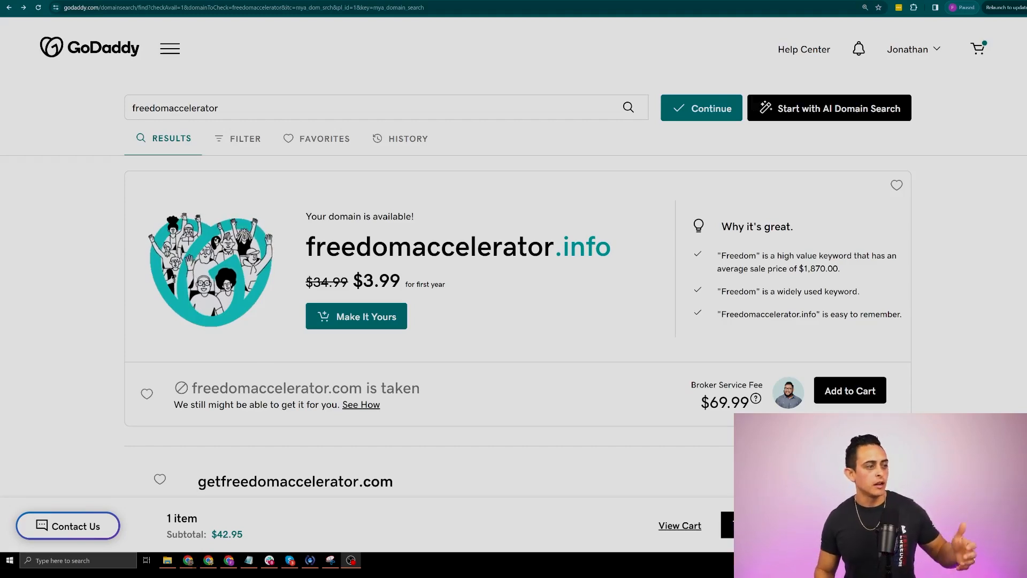
scroll(689, 263, down, 5)
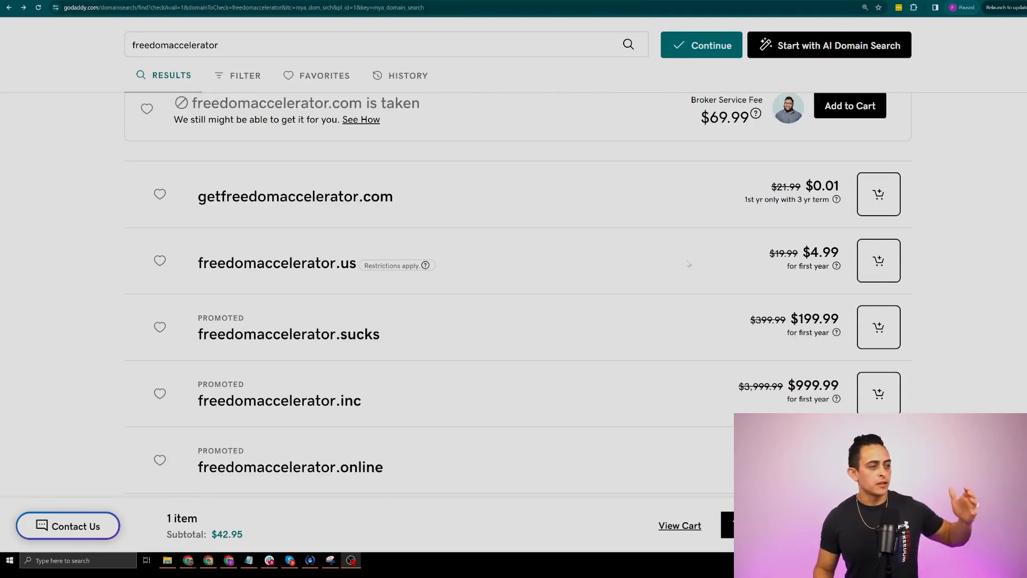
scroll(688, 264, down, 4)
scroll(678, 272, down, 4)
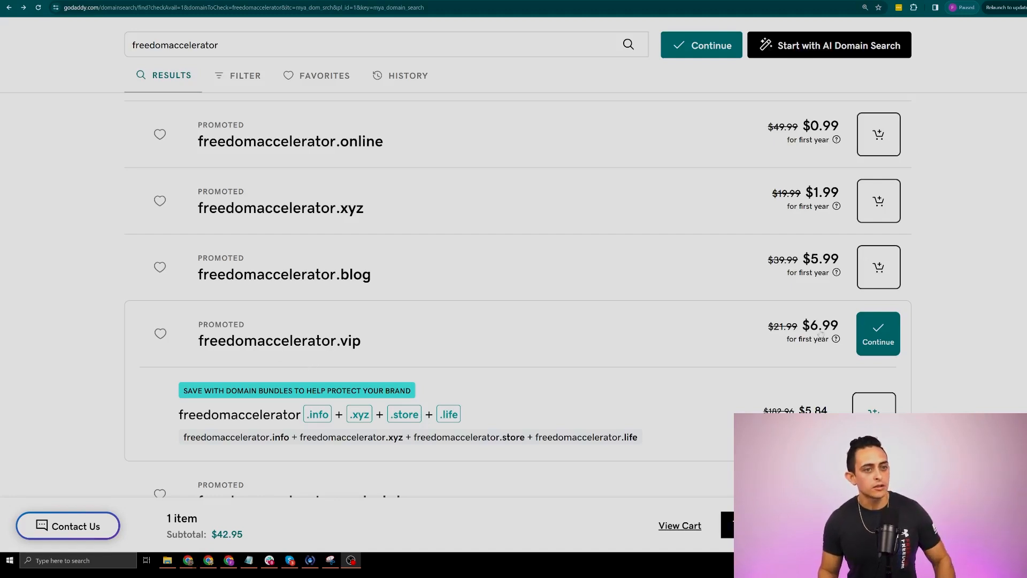
Continue with freedomaccelerator.vip past GoDaddy's add-on options and proceed to the cart
click(878, 336)
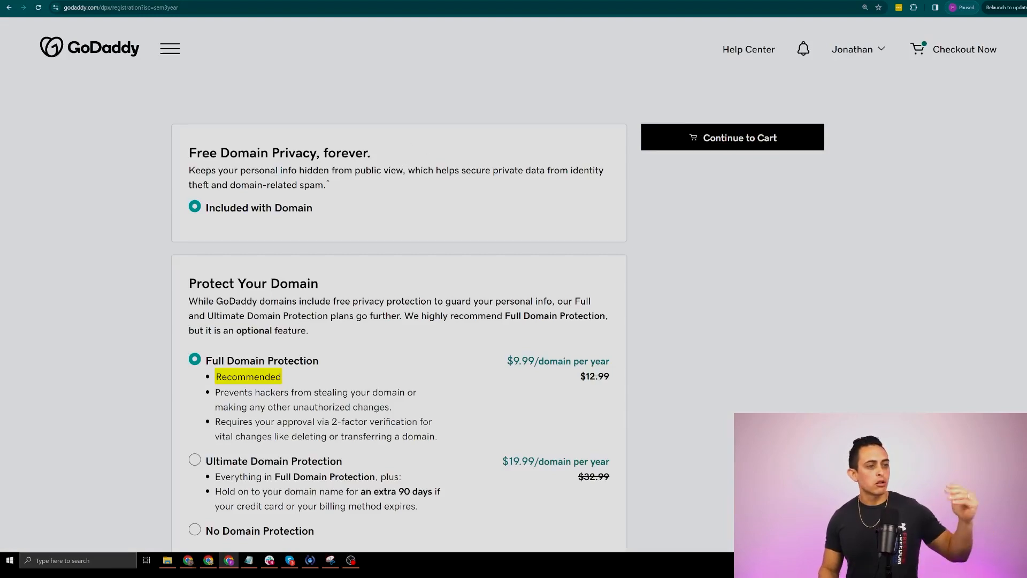
scroll(320, 311, down, 1)
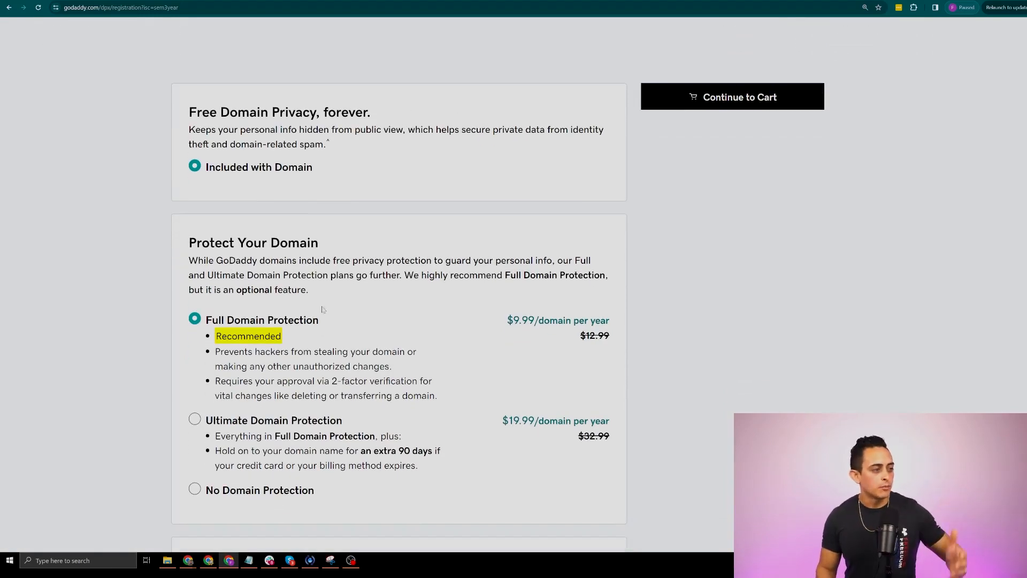
scroll(239, 160, down, 7)
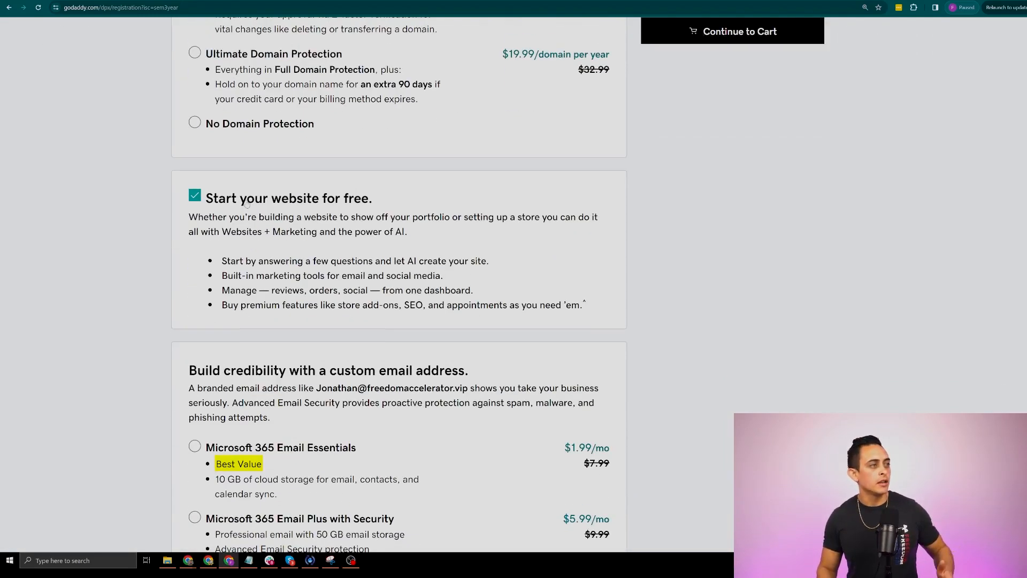
scroll(244, 207, down, 5)
scroll(264, 220, down, 2)
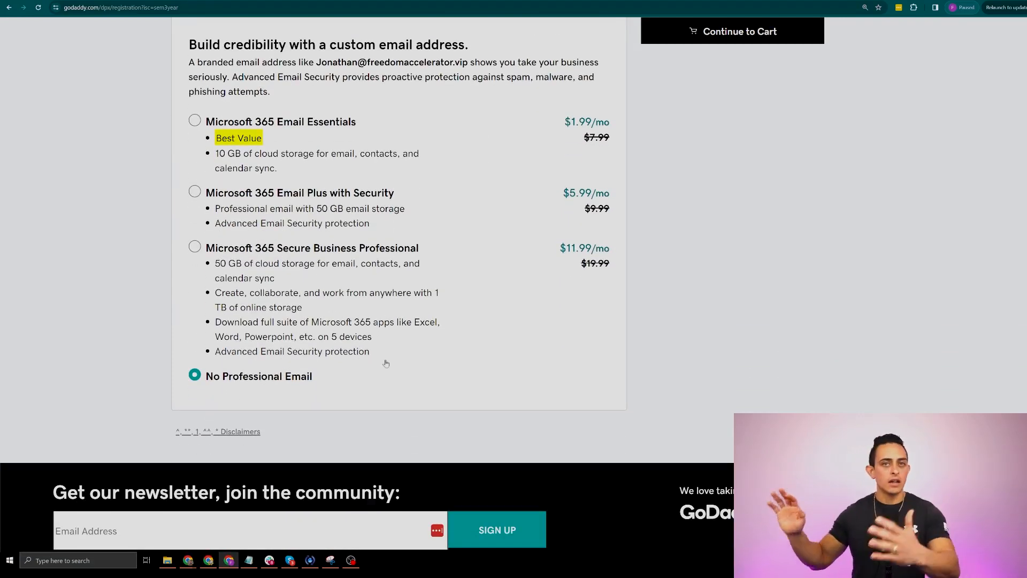
scroll(731, 172, up, 12)
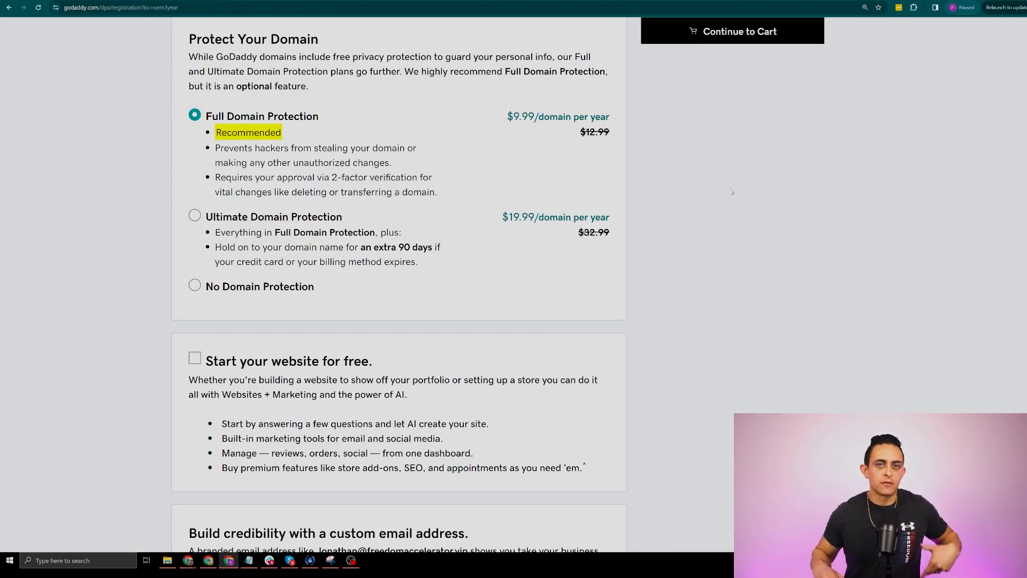
scroll(813, 176, up, 5)
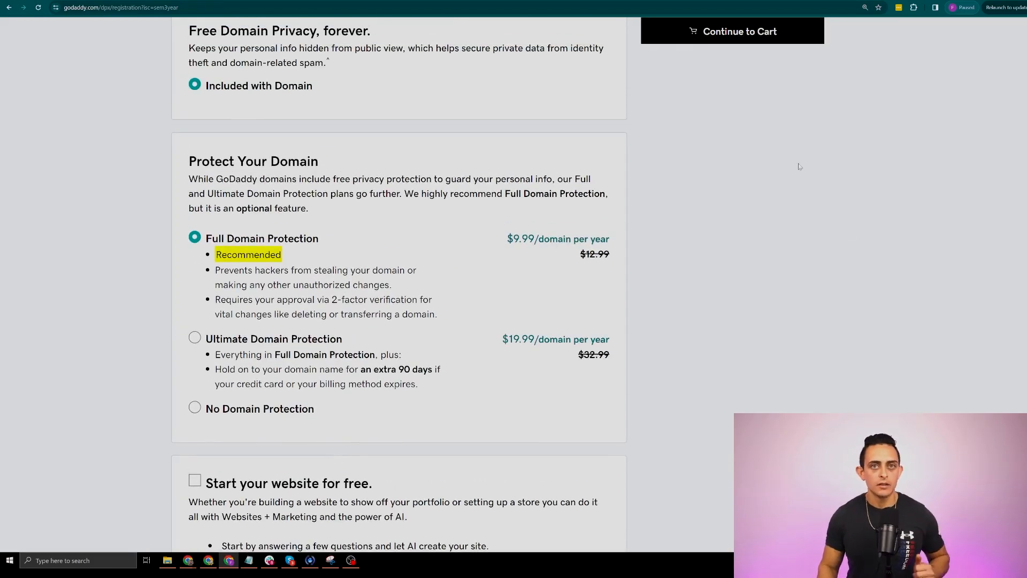
click(747, 149)
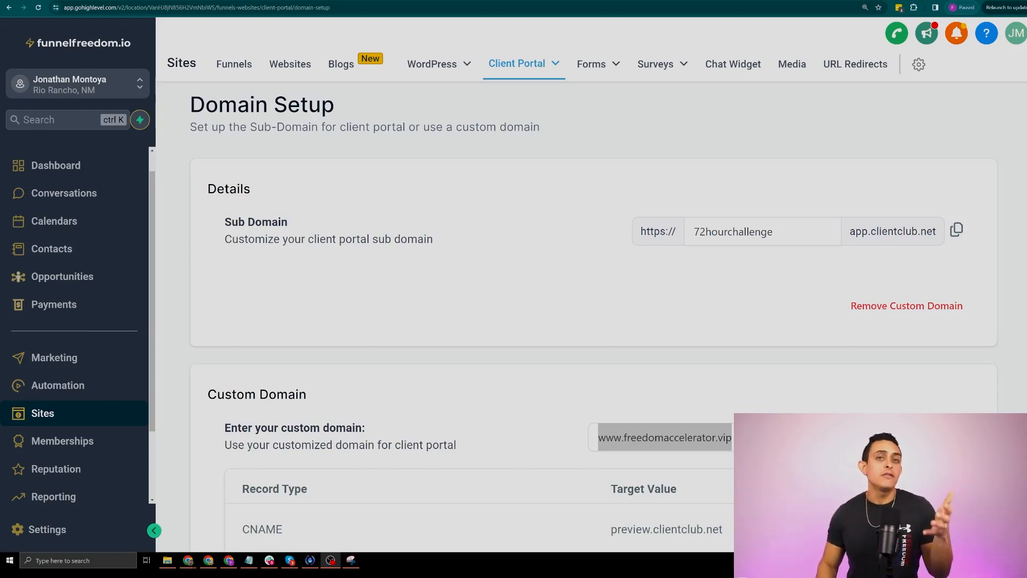
Note the CNAME target preview.clientclub.net and A record 34.67.19.69, then go to GoDaddy's DNS records
scroll(972, 169, down, 5)
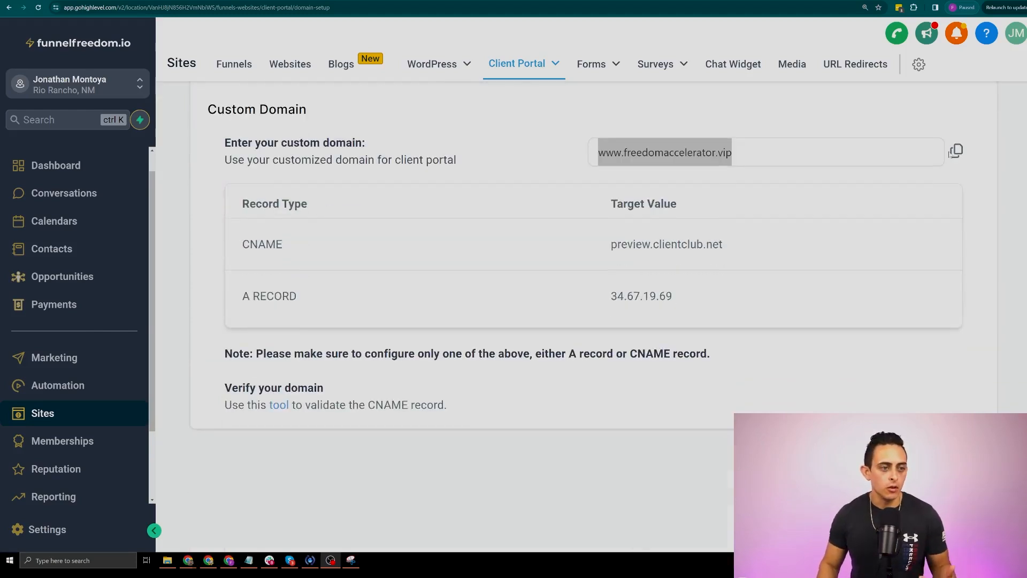
drag(734, 154, 517, 150)
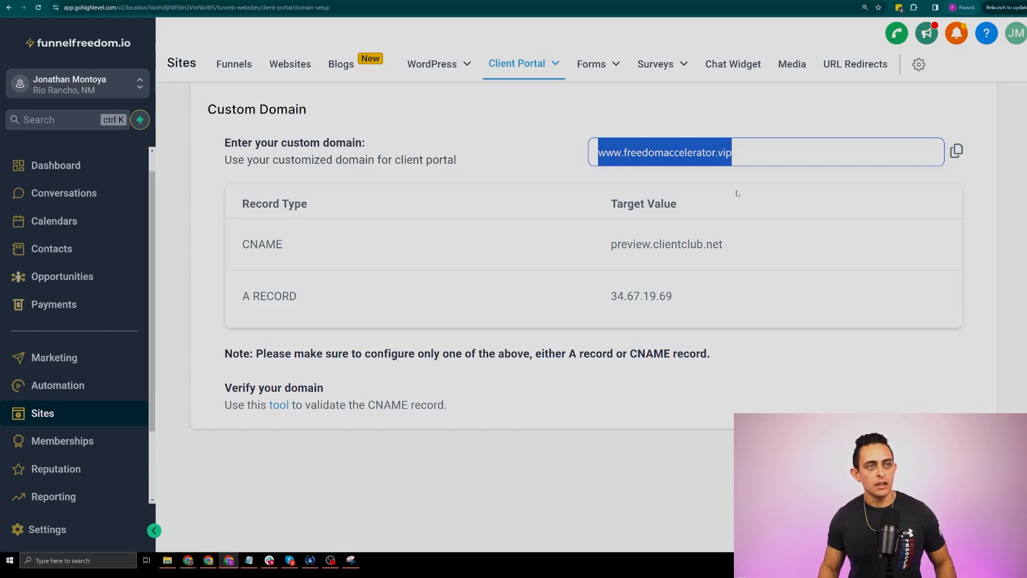
text(www.freedomaccelerator.vip)
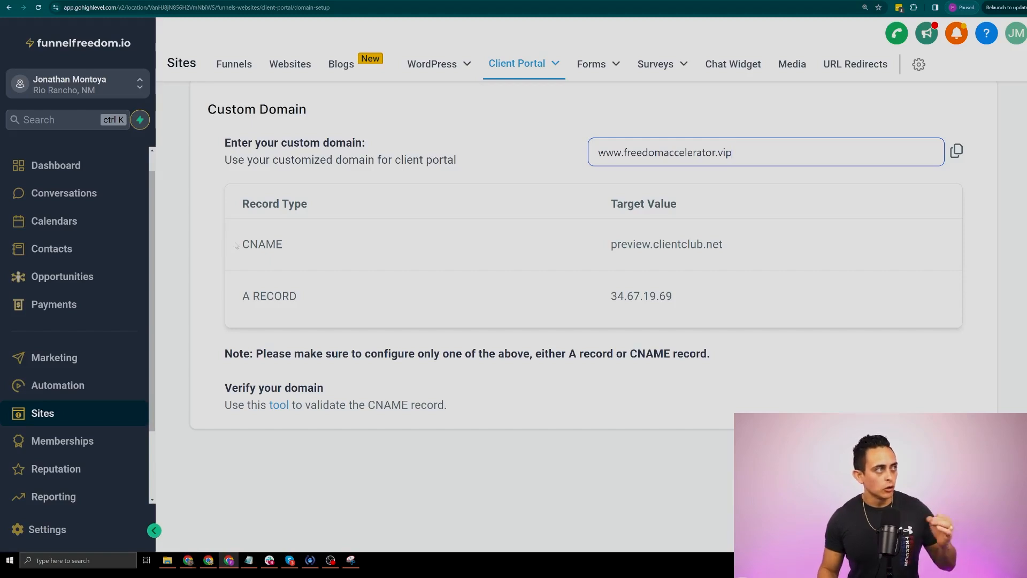
drag(236, 245, 759, 244)
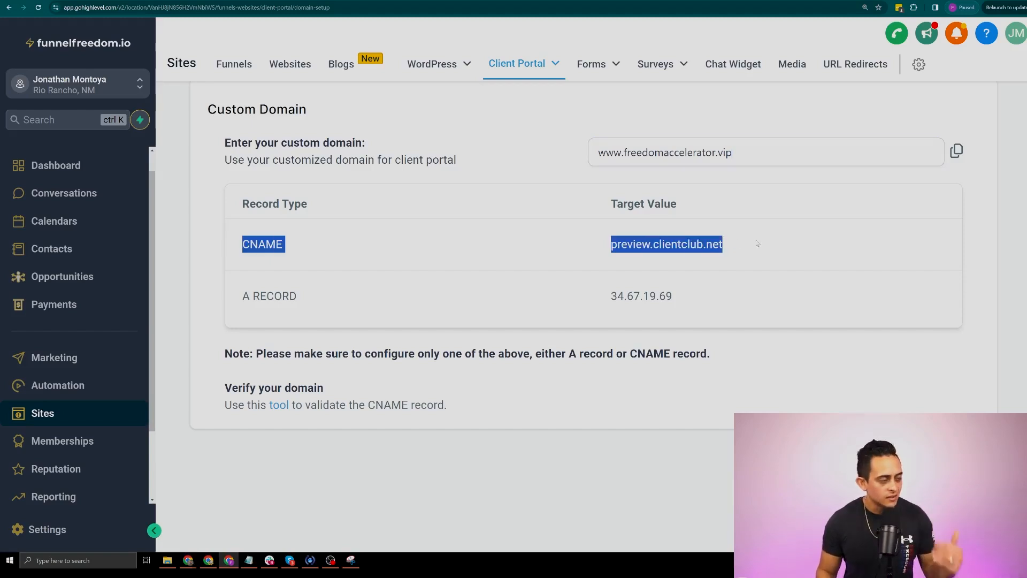
drag(235, 296, 657, 295)
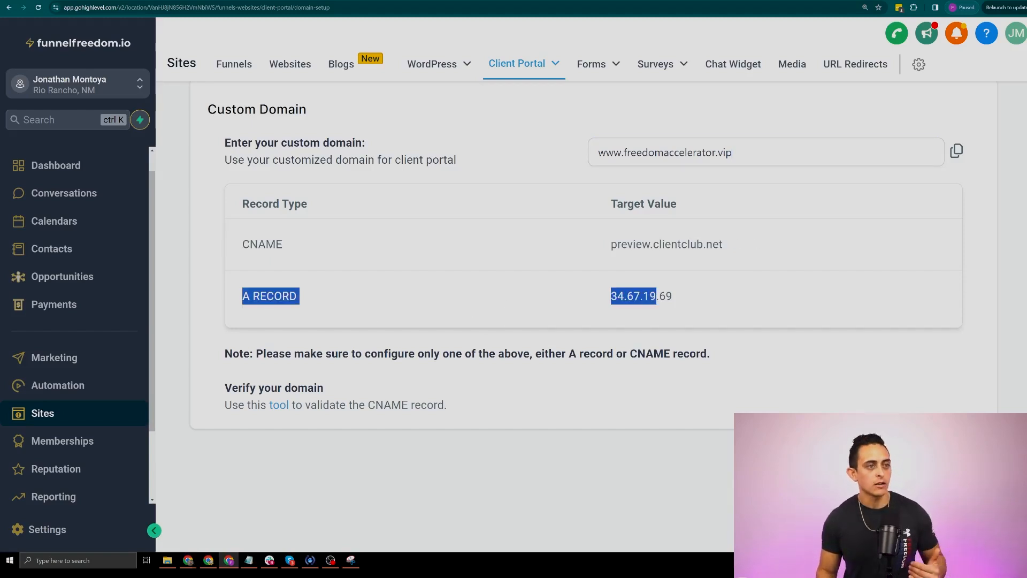
click(252, 0)
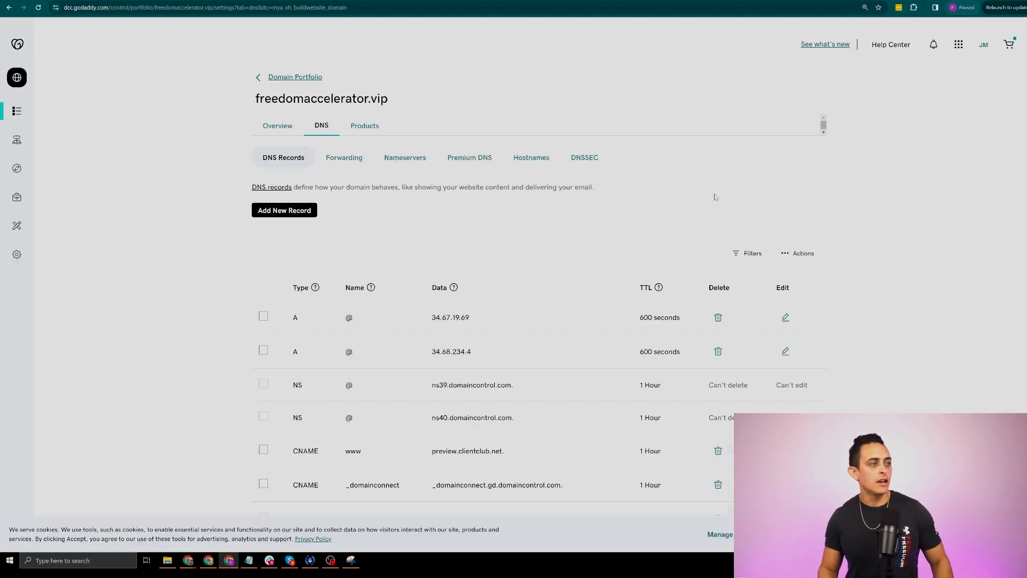
Add a new GoDaddy DNS record of type CNAME with name @
key(ctrl+plus)
scroll(637, 268, down, 2)
scroll(591, 341, up, 2)
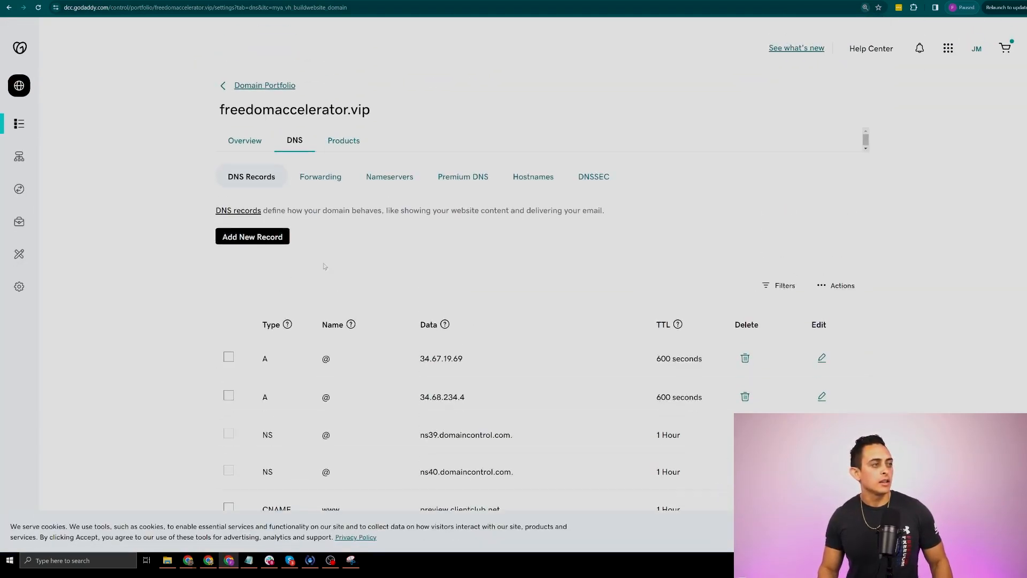
click(248, 237)
scroll(272, 233, down, 2)
click(271, 231)
click(268, 273)
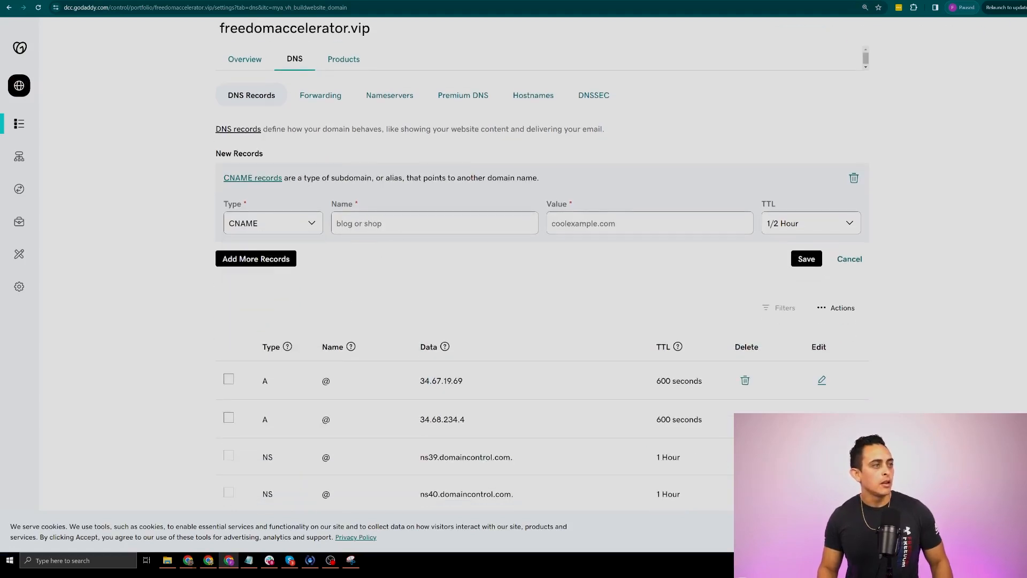
text(@)
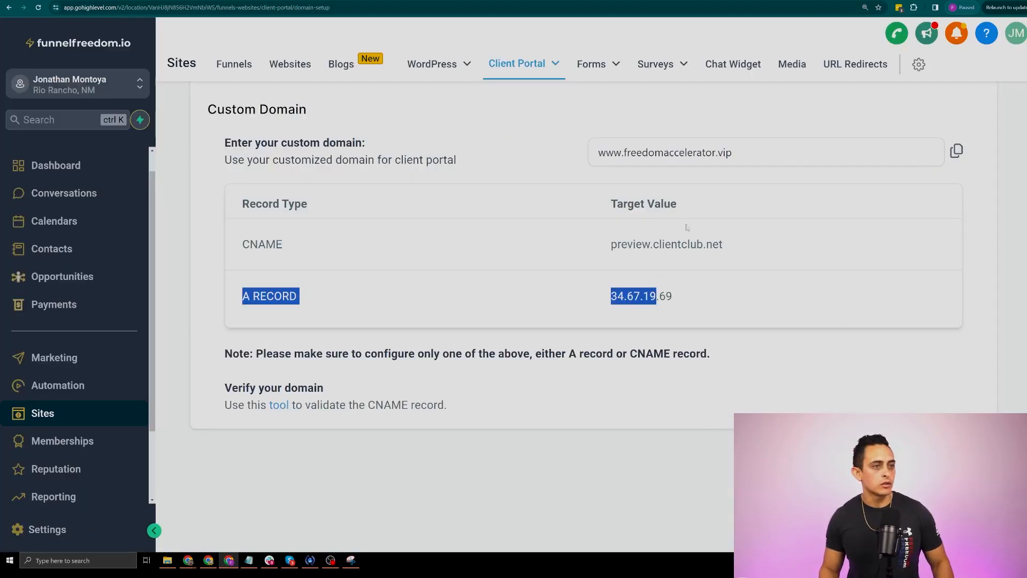
Compare with the existing www CNAME to preview.clientclub.net and the A record 34.67.19.69
drag(763, 248, 531, 245)
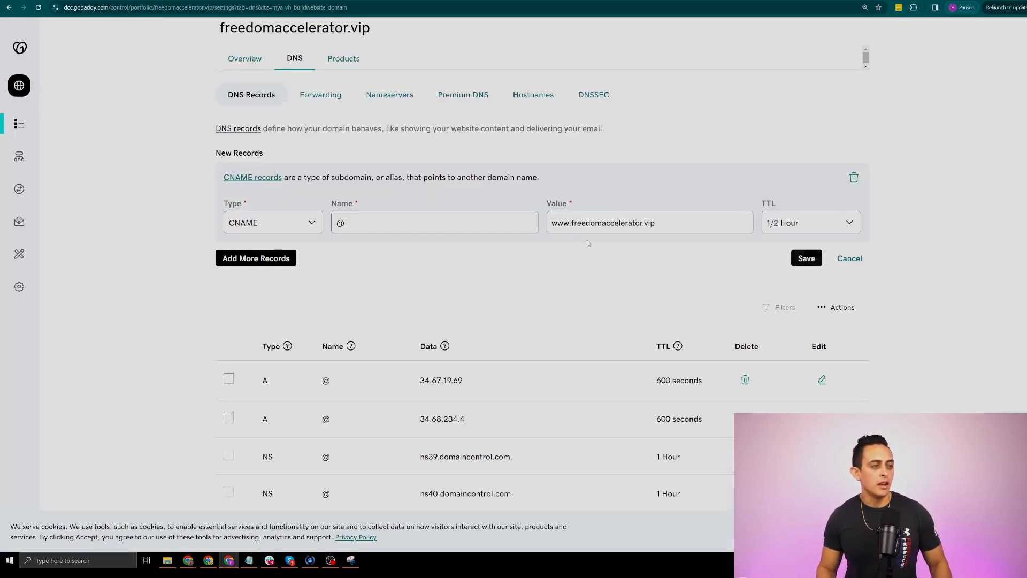
scroll(615, 283, down, 2)
drag(518, 458, 241, 431)
scroll(102, 61, up, 3)
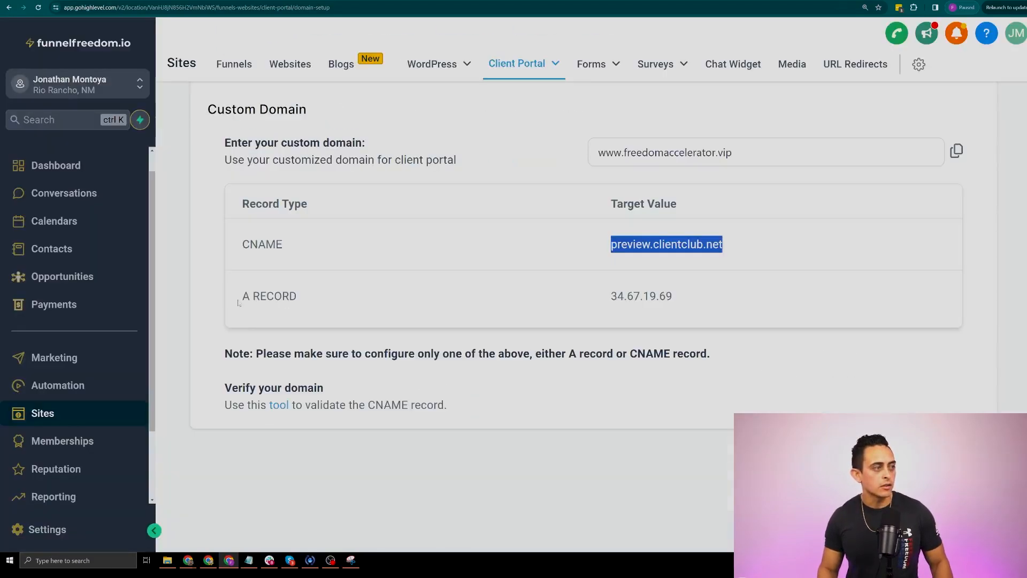
drag(238, 303, 689, 300)
drag(604, 294, 717, 302)
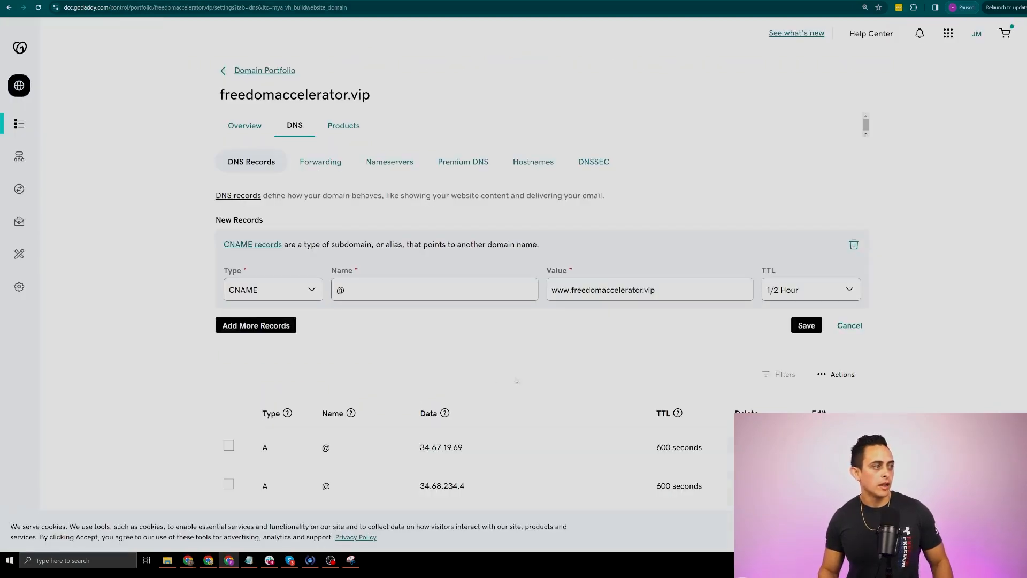
scroll(456, 378, down, 3)
drag(251, 288, 734, 297)
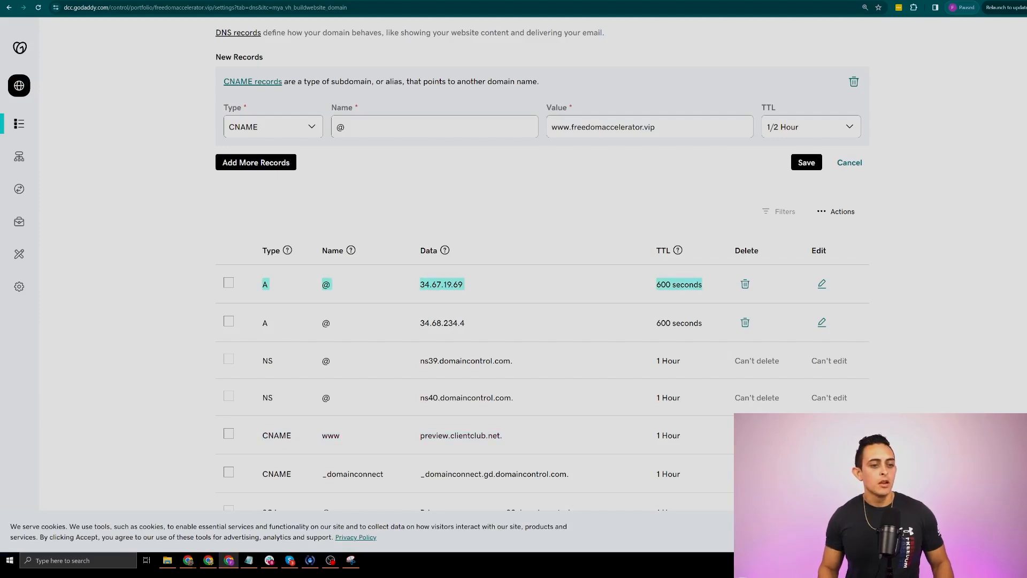
scroll(435, 249, up, 3)
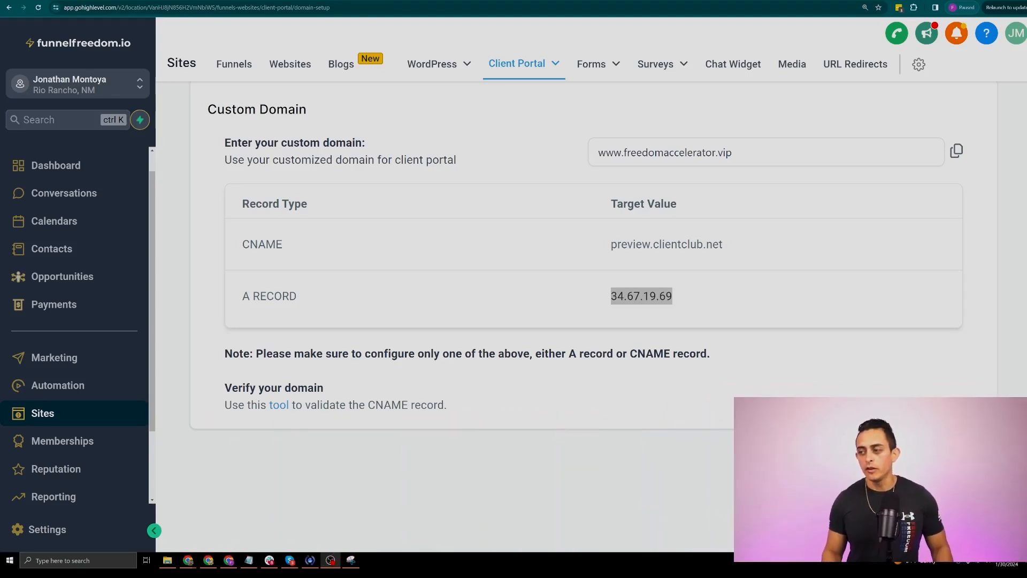
drag(736, 154, 595, 154)
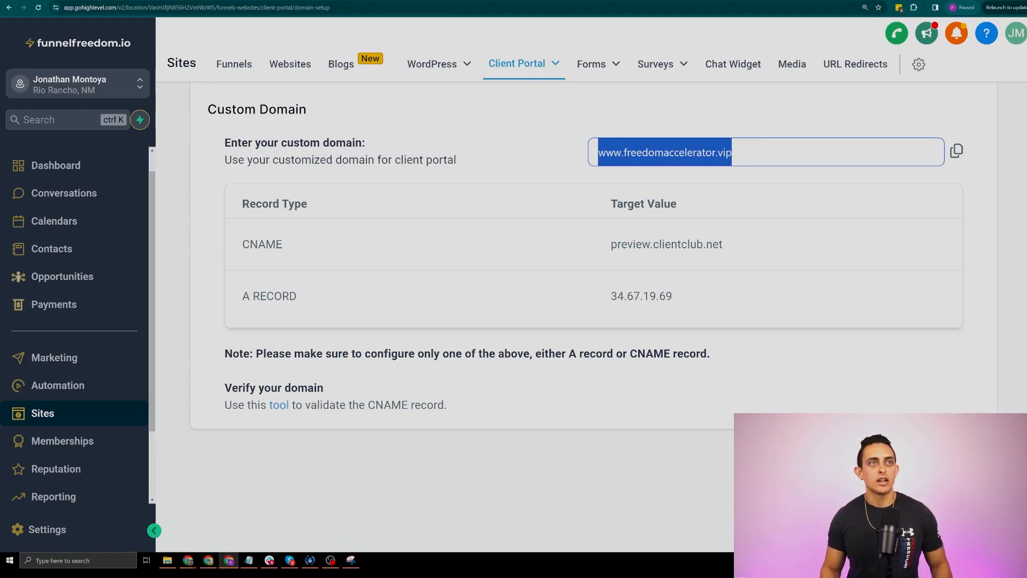
key(ctrl+c)
key(ctrl+t)
key(ctrl+v)
key(Return)
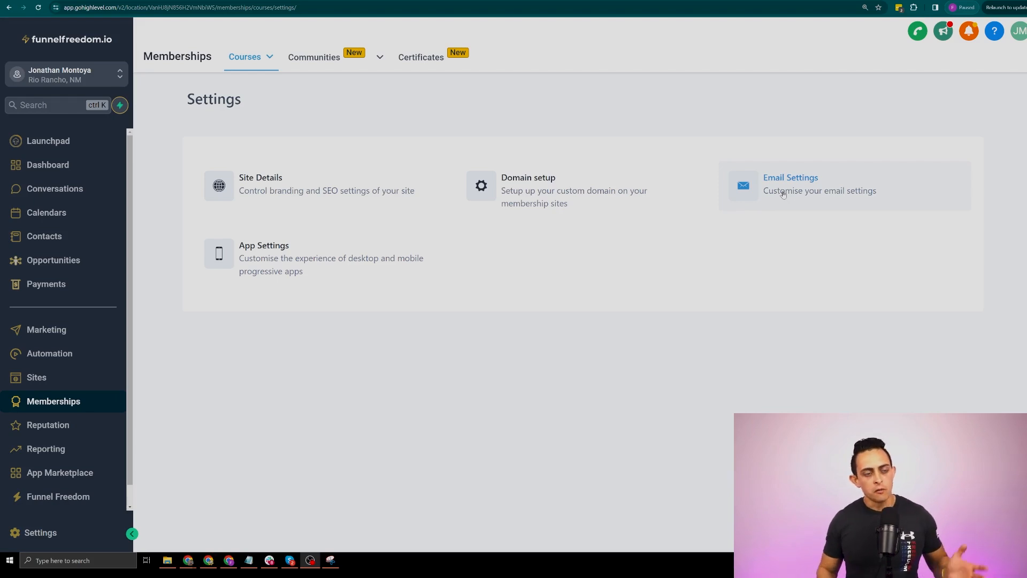
Inspect the Send Welcome Email and Send Drip Email toggles and the welcome email template list
click(783, 193)
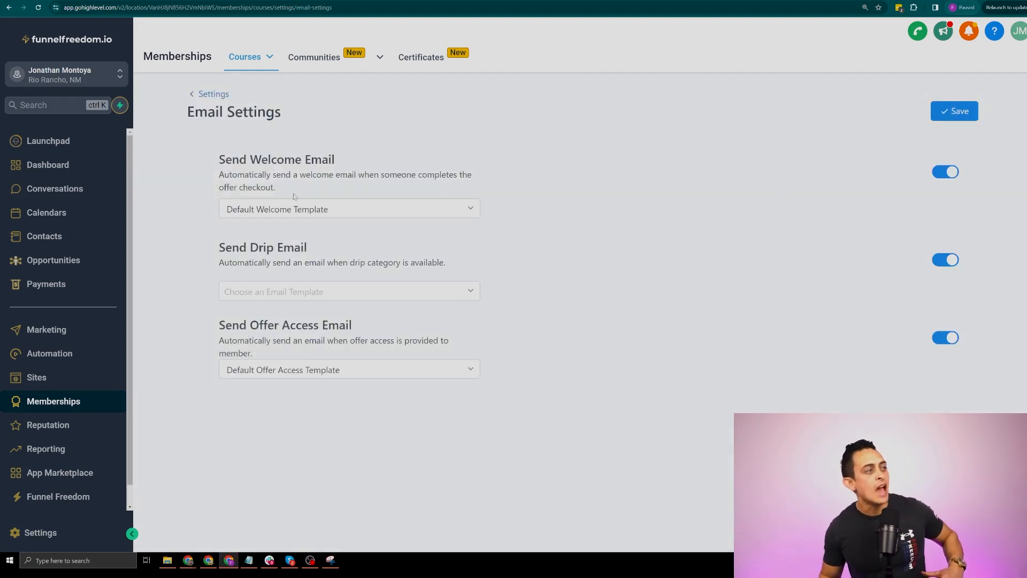
triple_click(366, 165)
drag(226, 247, 354, 252)
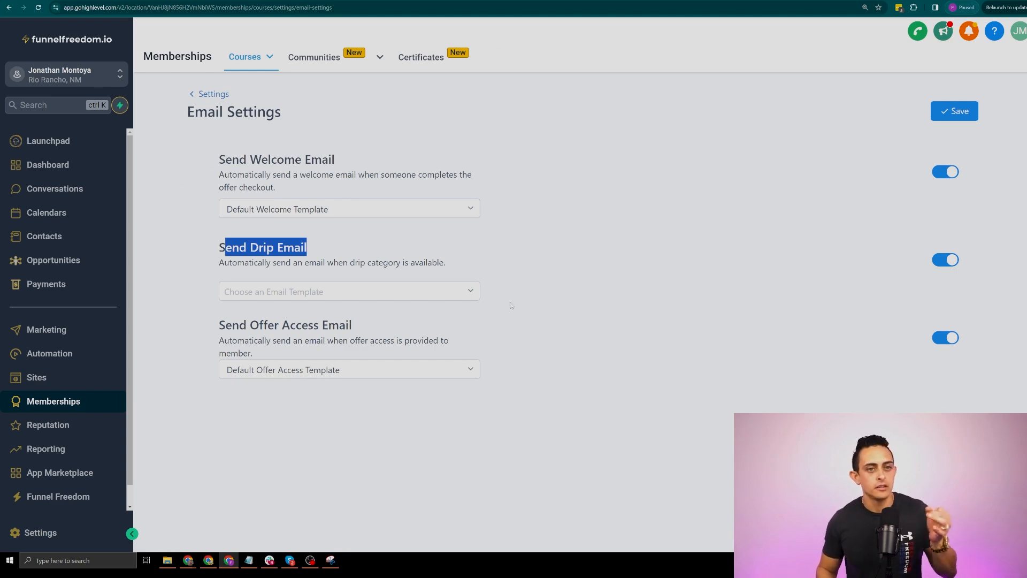
click(636, 284)
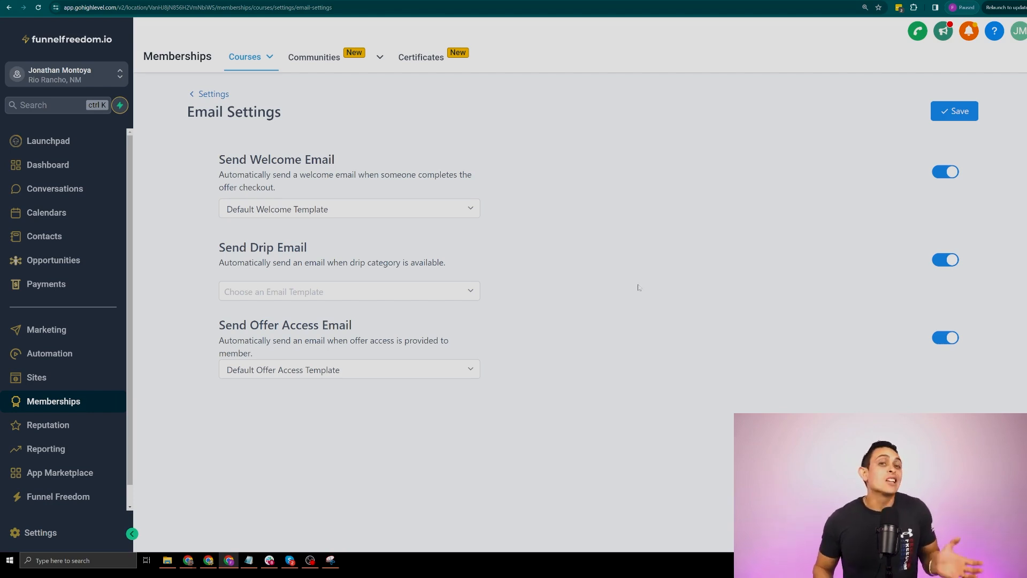
click(412, 207)
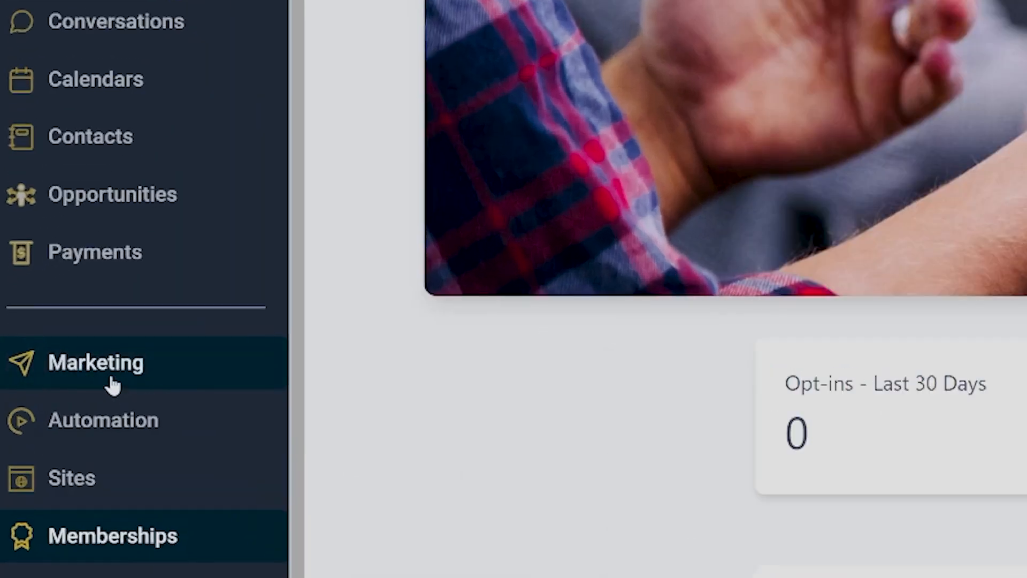
click(109, 383)
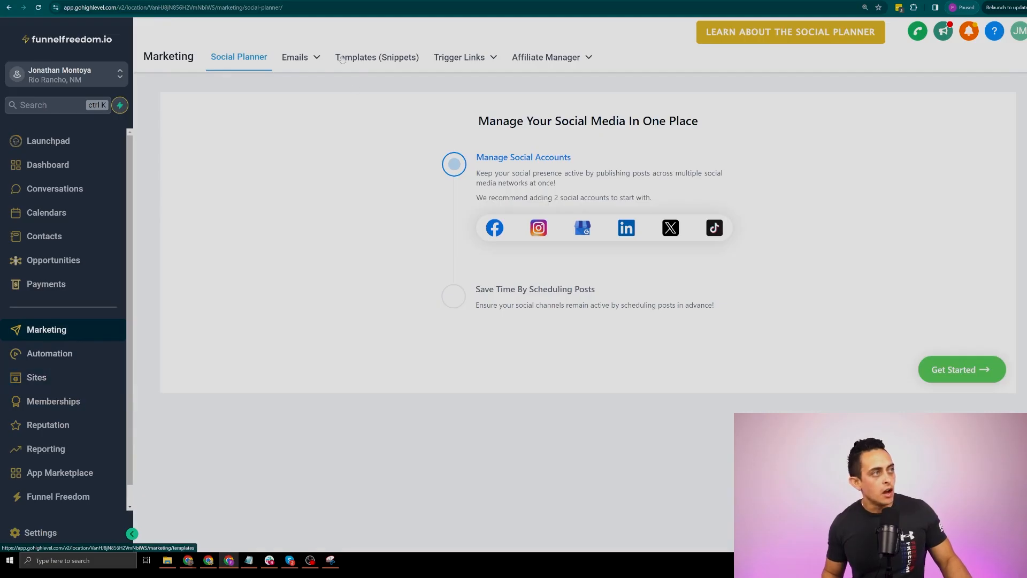
mouse_move(298, 58)
click(287, 106)
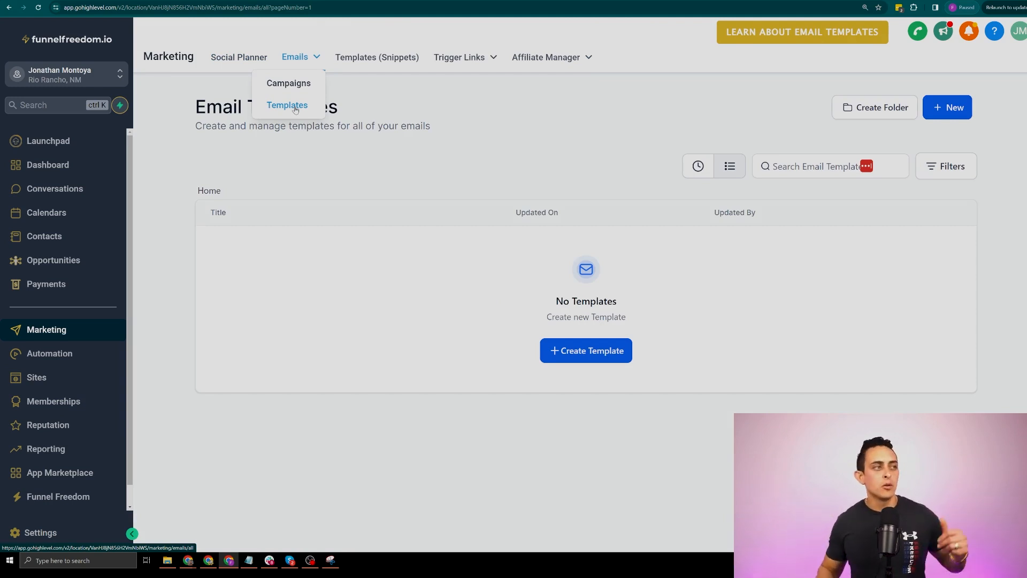
click(577, 360)
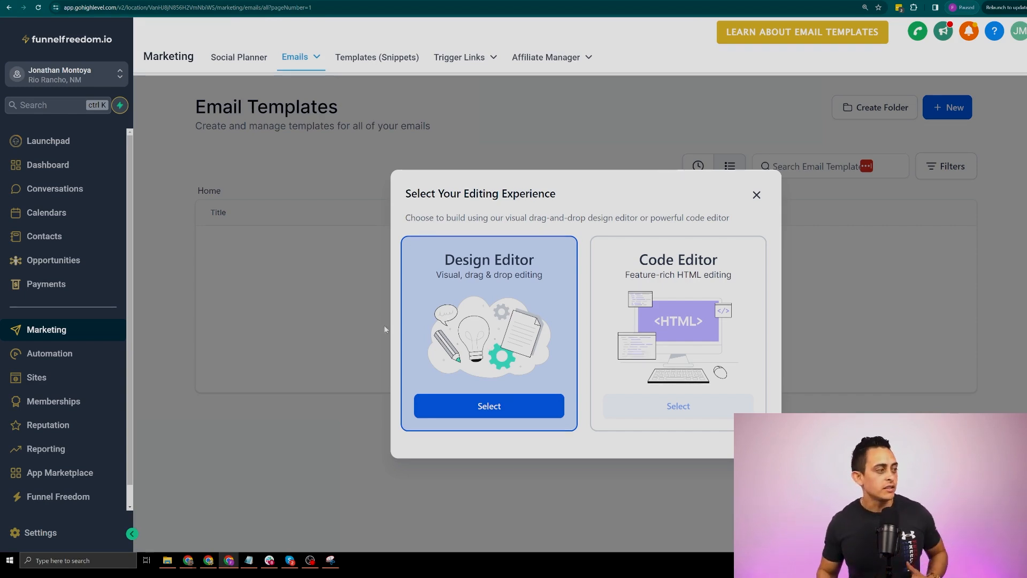
click(51, 402)
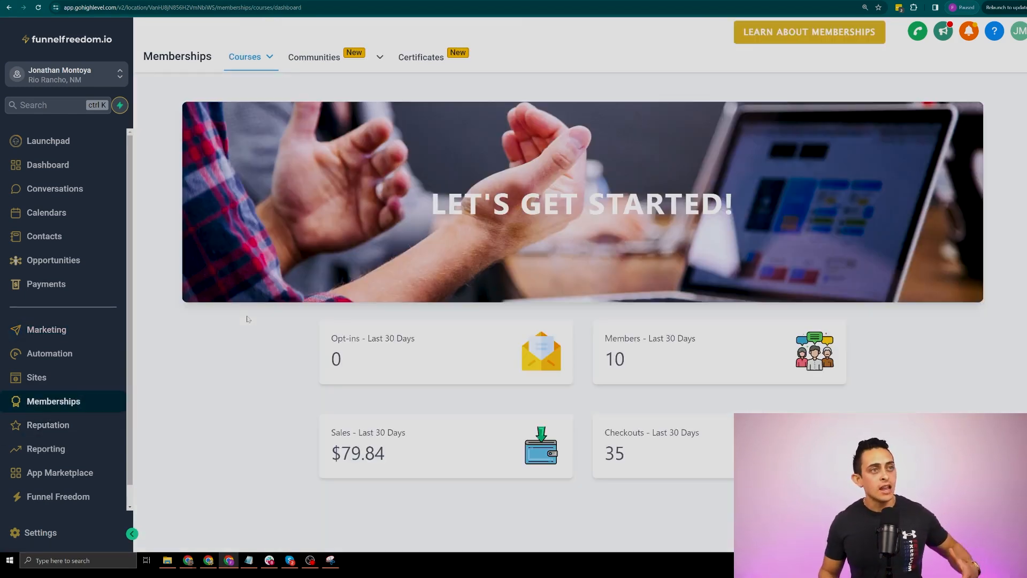
Check the welcome email template list in Email Settings, then show the Courses > Products list
mouse_move(255, 61)
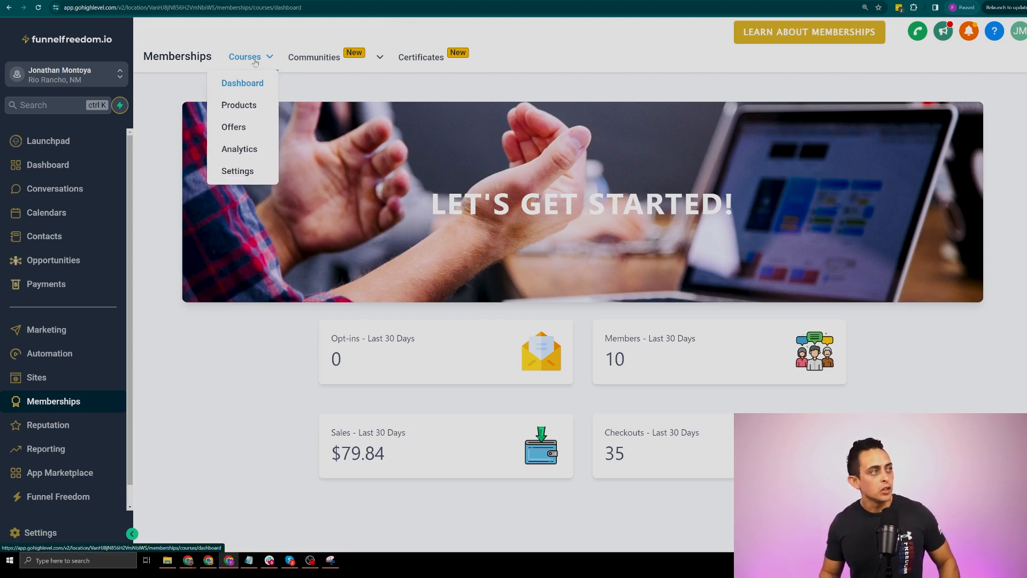
click(235, 171)
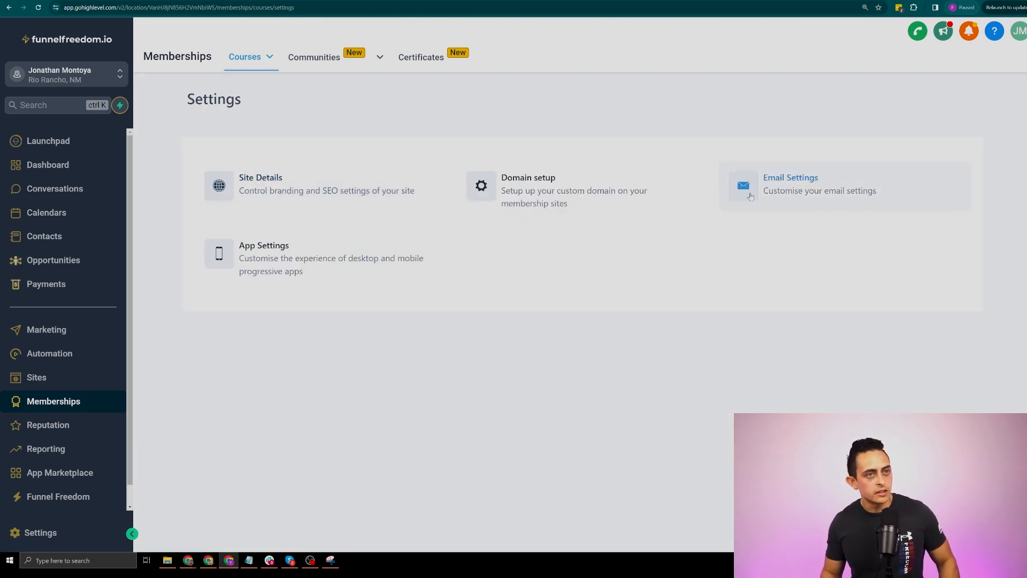
click(769, 187)
click(303, 213)
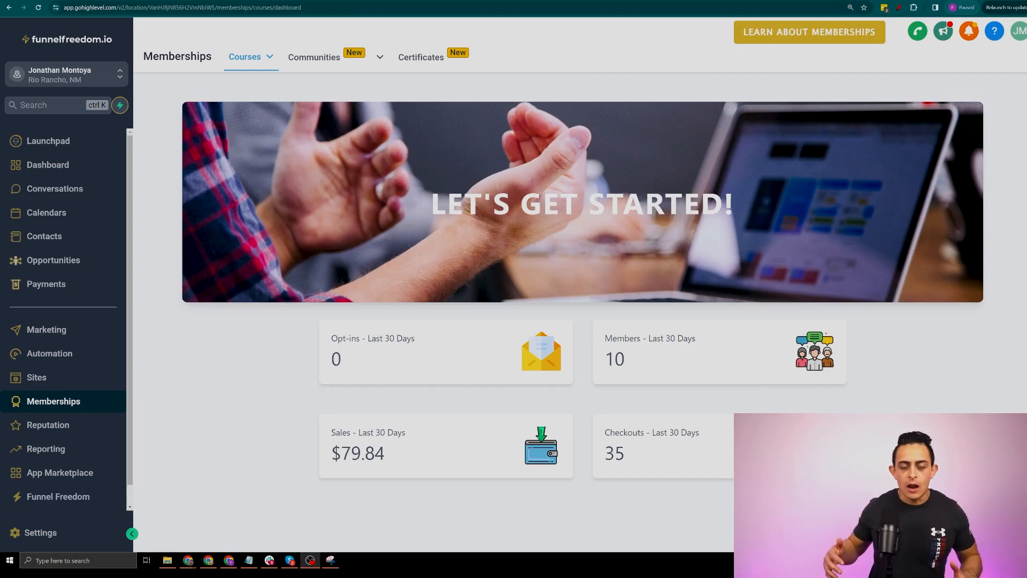
click(251, 58)
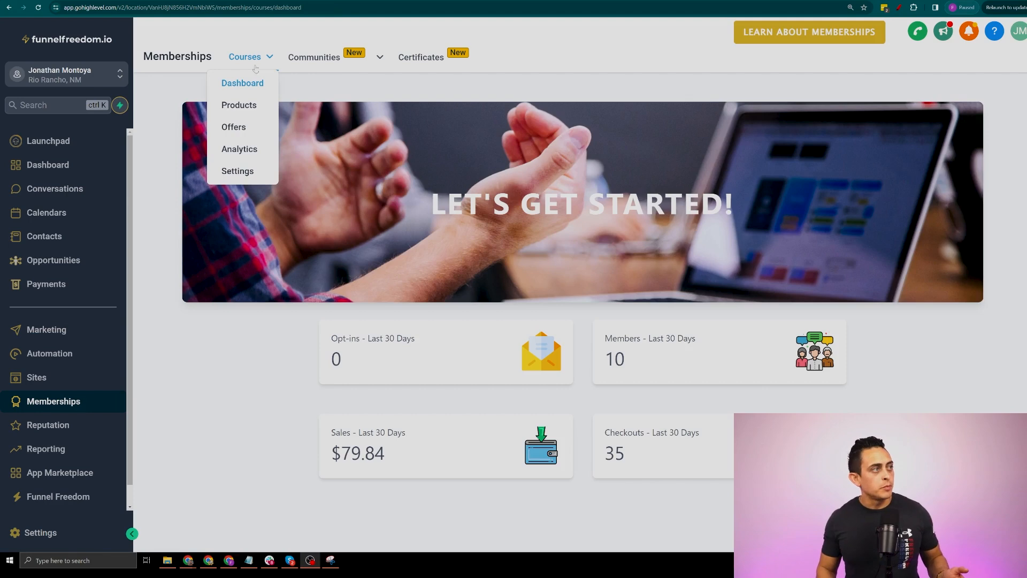
click(240, 105)
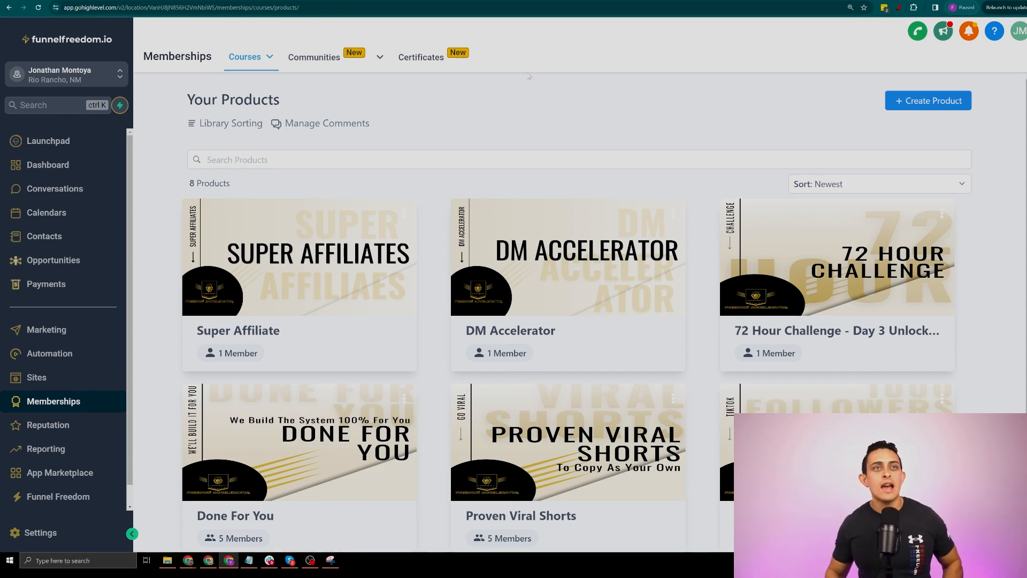
click(883, 9)
drag(520, 96, 559, 125)
drag(545, 107, 591, 105)
mouse_move(548, 114)
mouse_down()
mouse_move(586, 111)
mouse_move(616, 130)
mouse_up()
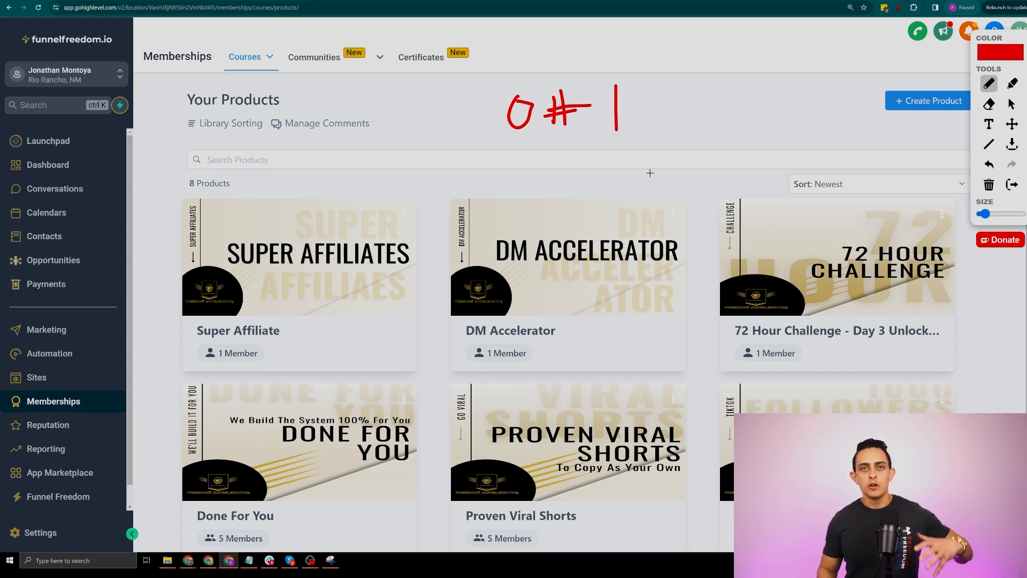
drag(687, 98, 666, 126)
drag(676, 87, 680, 135)
mouse_move(730, 95)
mouse_down()
mouse_move(717, 104)
mouse_move(723, 141)
mouse_move(762, 98)
mouse_up()
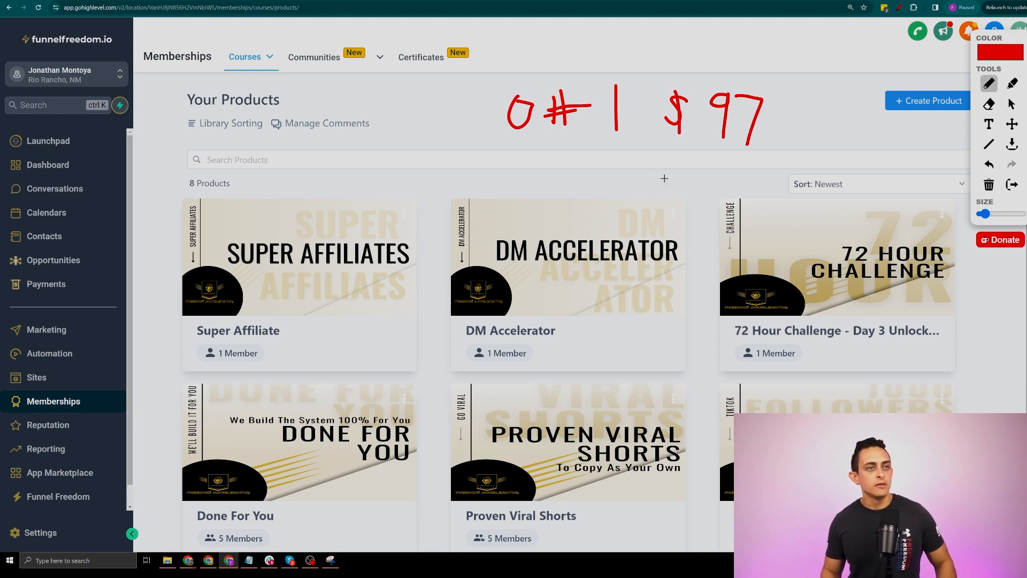
mouse_move(691, 141)
mouse_down()
mouse_move(759, 208)
mouse_move(782, 179)
mouse_up()
mouse_move(630, 144)
mouse_down()
mouse_move(626, 212)
mouse_move(642, 200)
mouse_up()
mouse_move(589, 131)
mouse_down()
mouse_move(402, 203)
mouse_move(441, 215)
mouse_up()
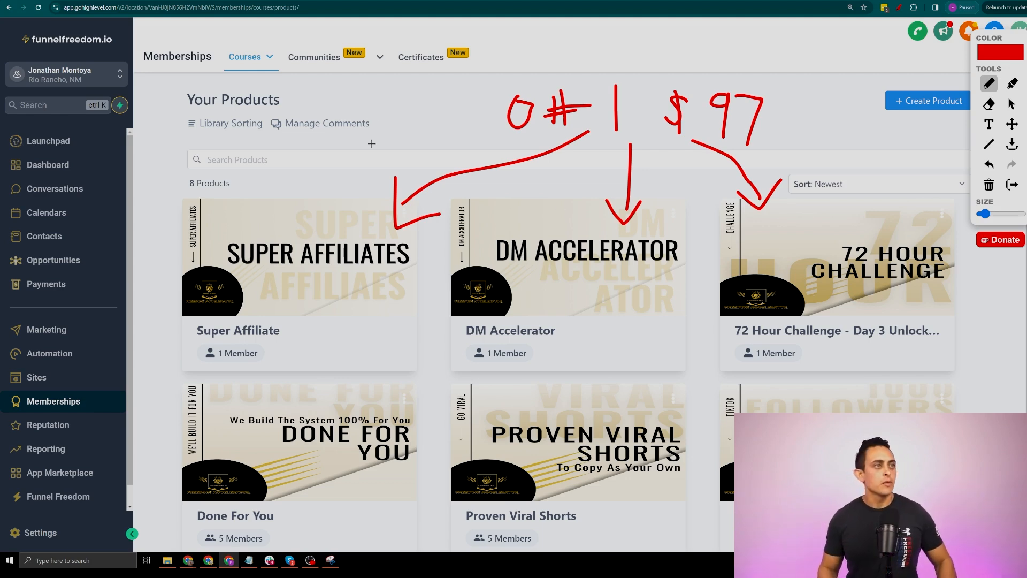
key(Escape)
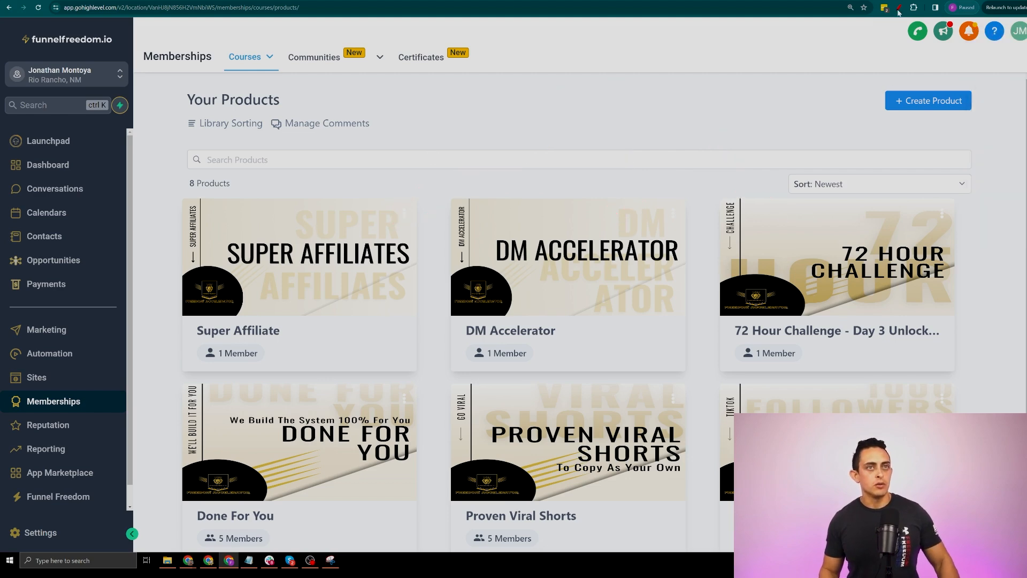
scroll(701, 231, down, 4)
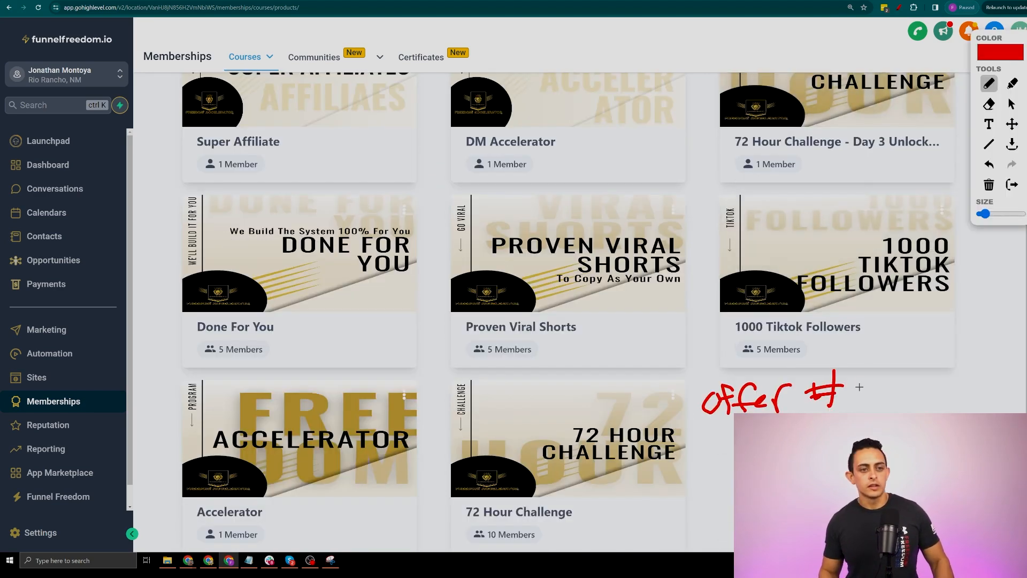
mouse_move(857, 386)
mouse_down()
mouse_move(852, 403)
mouse_move(899, 398)
mouse_move(891, 408)
mouse_move(1005, 393)
mouse_up()
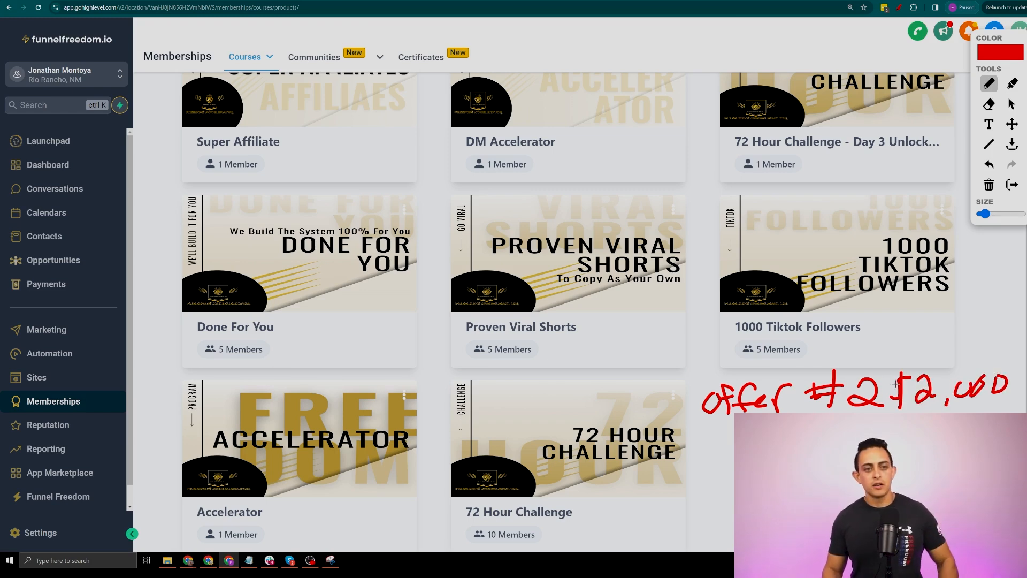
mouse_move(887, 410)
mouse_down()
mouse_move(895, 361)
mouse_move(1012, 343)
mouse_move(1016, 412)
mouse_up()
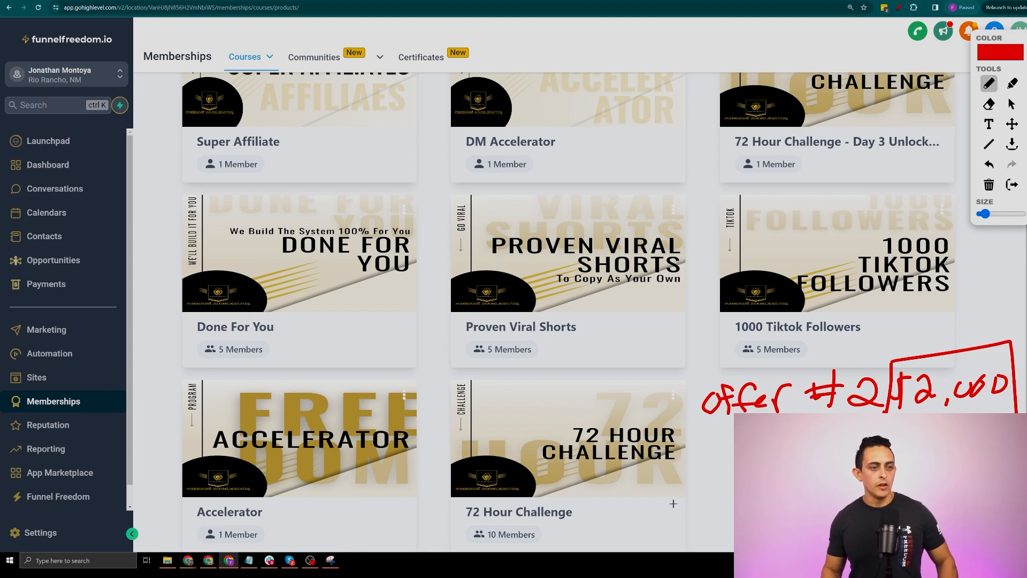
mouse_move(203, 534)
mouse_down()
mouse_move(605, 530)
mouse_move(705, 339)
mouse_move(911, 89)
mouse_up()
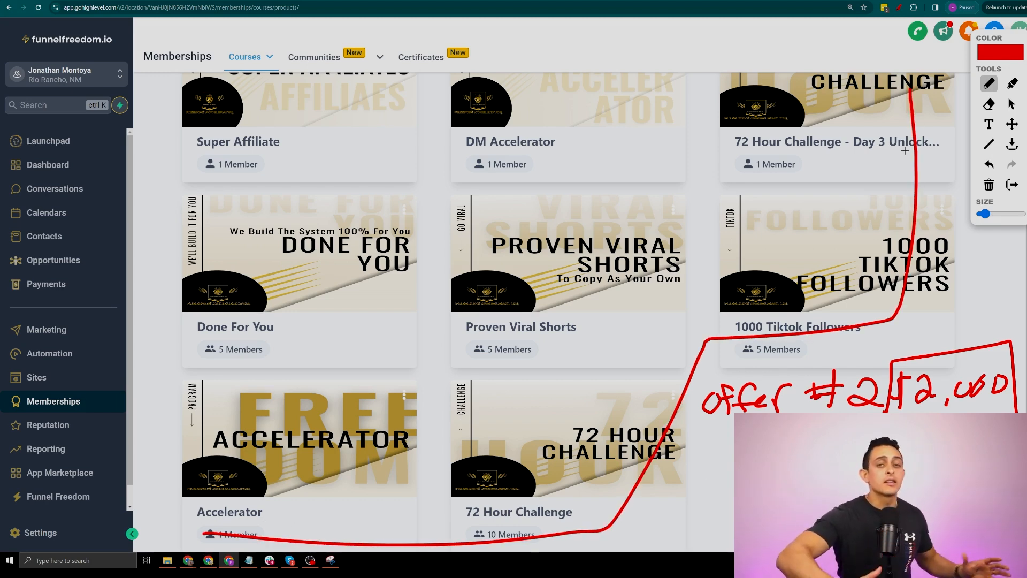
key(Escape)
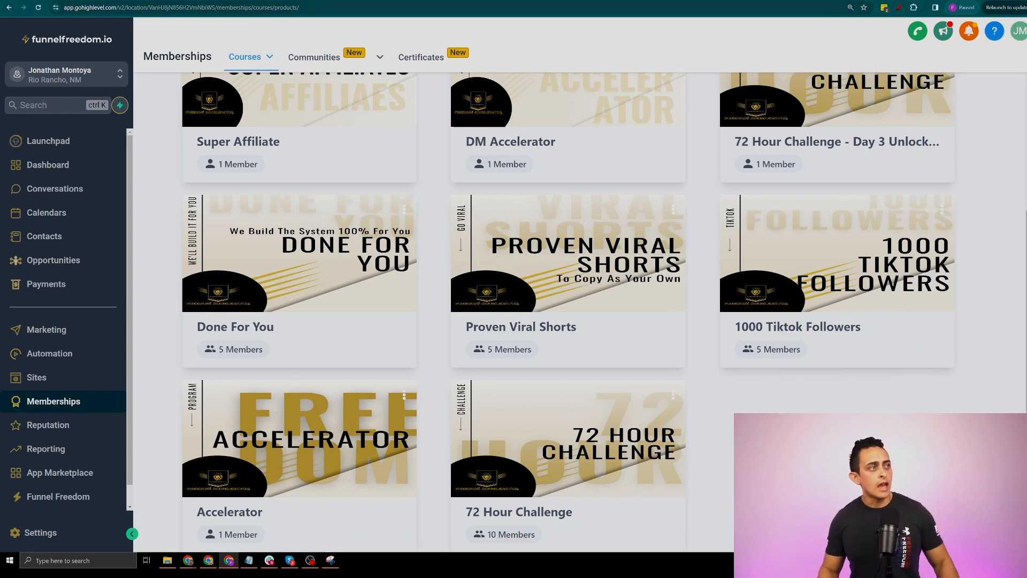
mouse_move(235, 59)
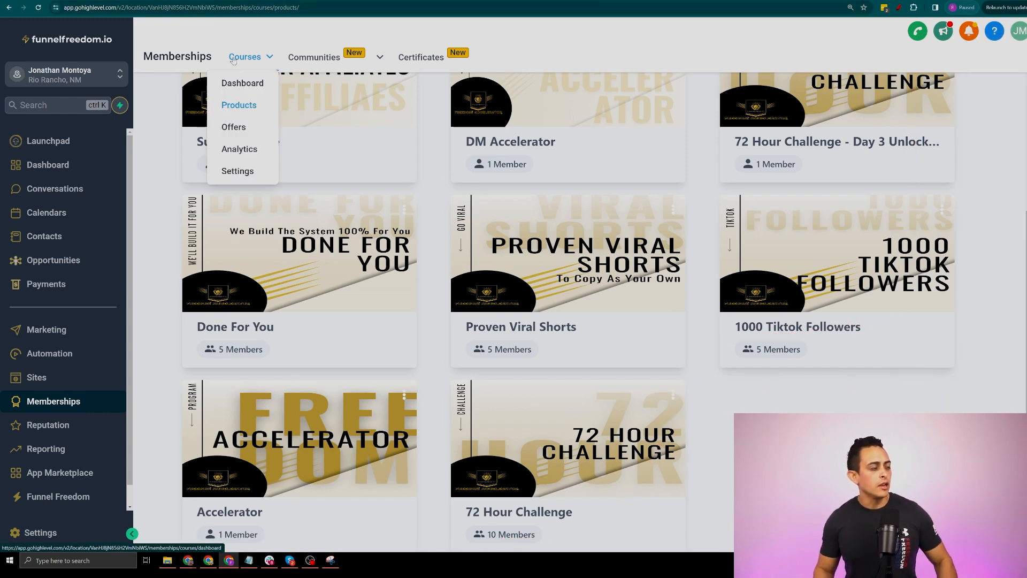
Create an offer titled 'Offer #1' with 72 Hour Challenge, Proven Viral Shorts and 1000 Tiktok Followers
click(234, 127)
scroll(754, 303, down, 3)
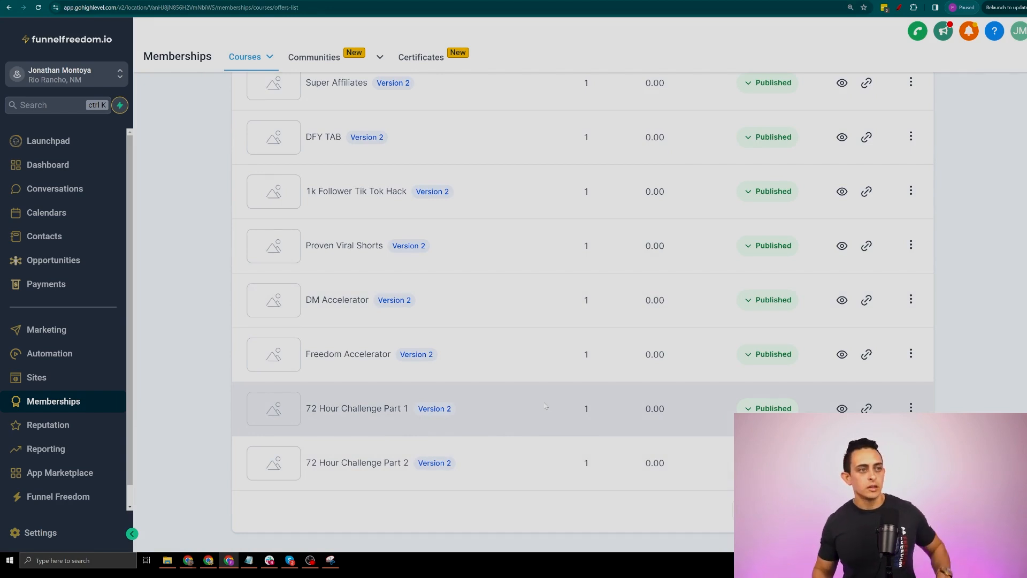
scroll(545, 406, up, 3)
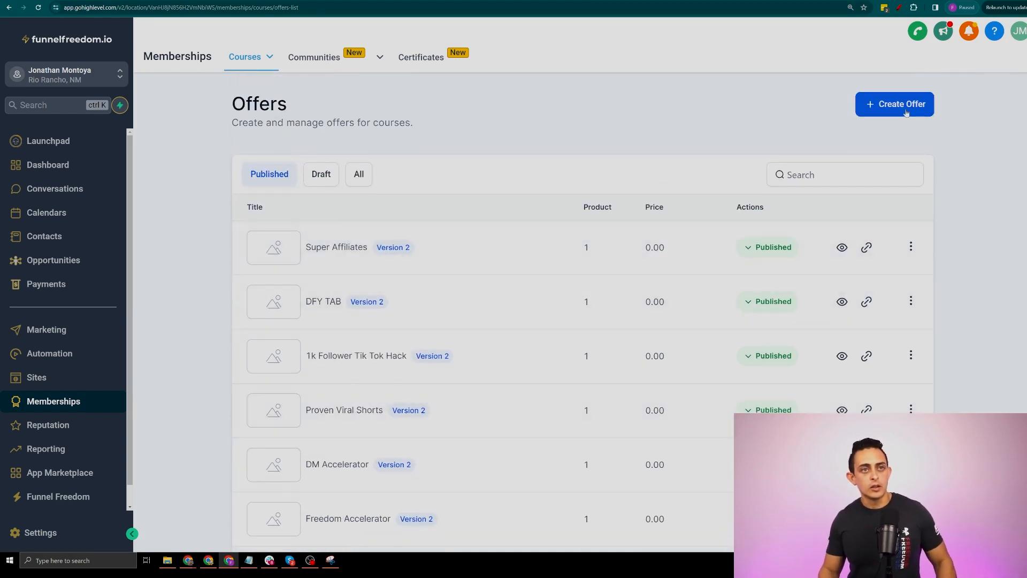
click(906, 112)
click(412, 246)
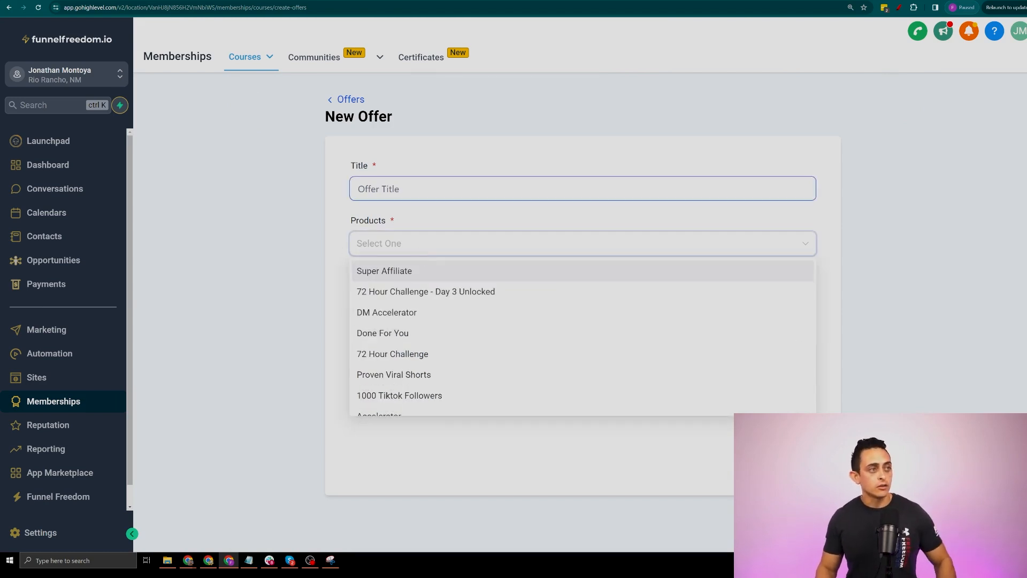
click(266, 171)
text(Of)
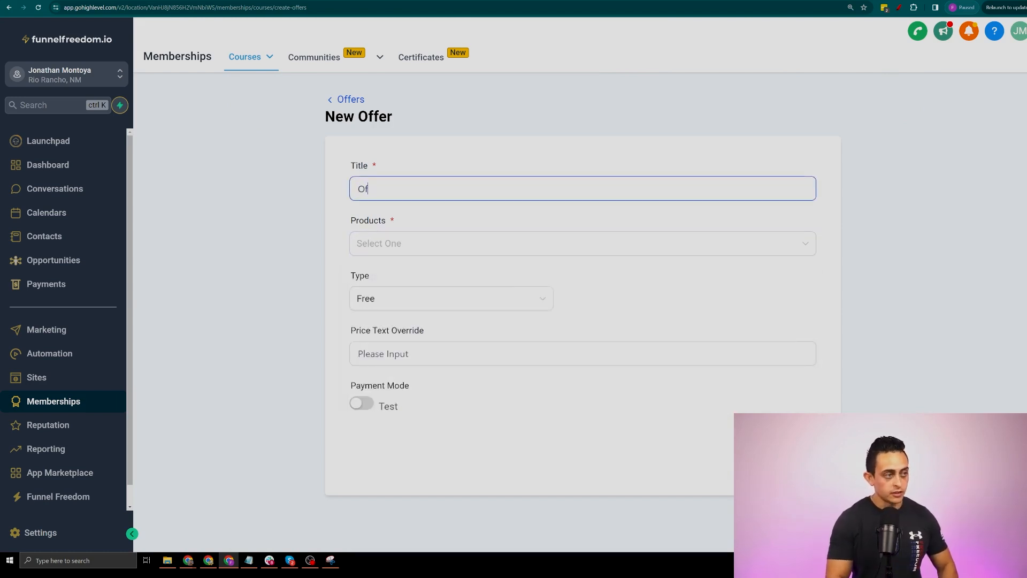
text(fer #1)
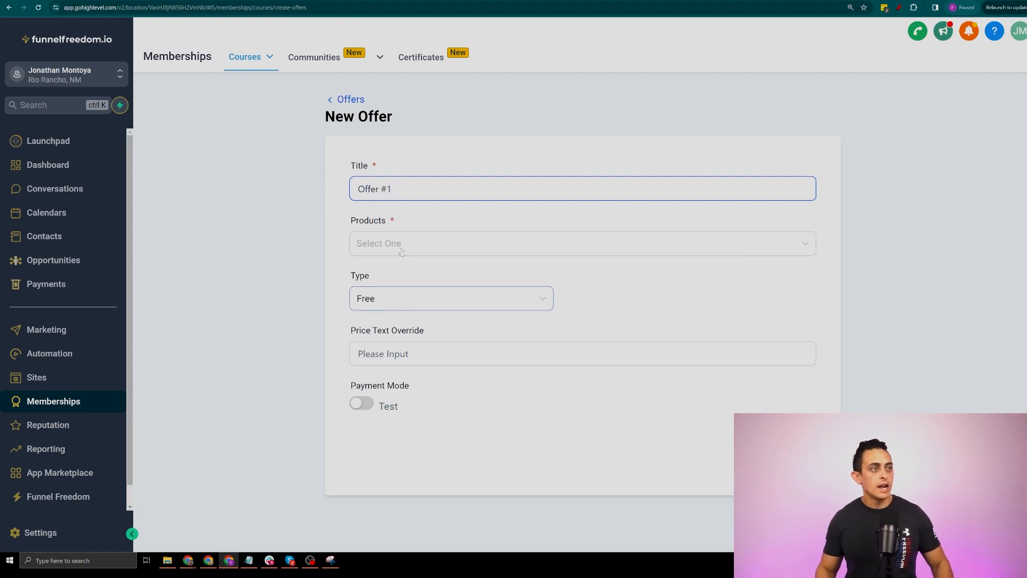
click(400, 251)
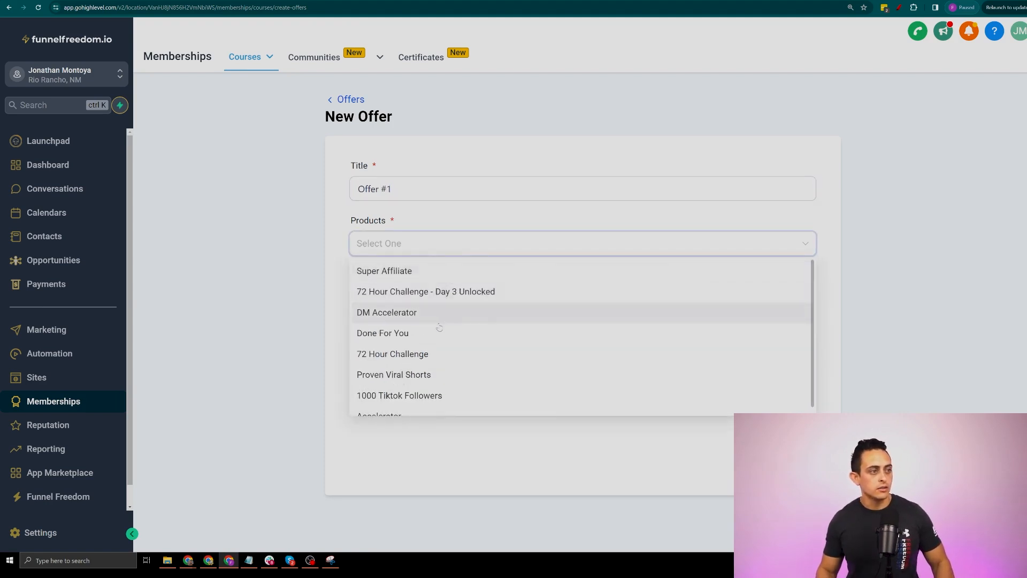
click(419, 354)
click(423, 375)
click(475, 396)
click(970, 277)
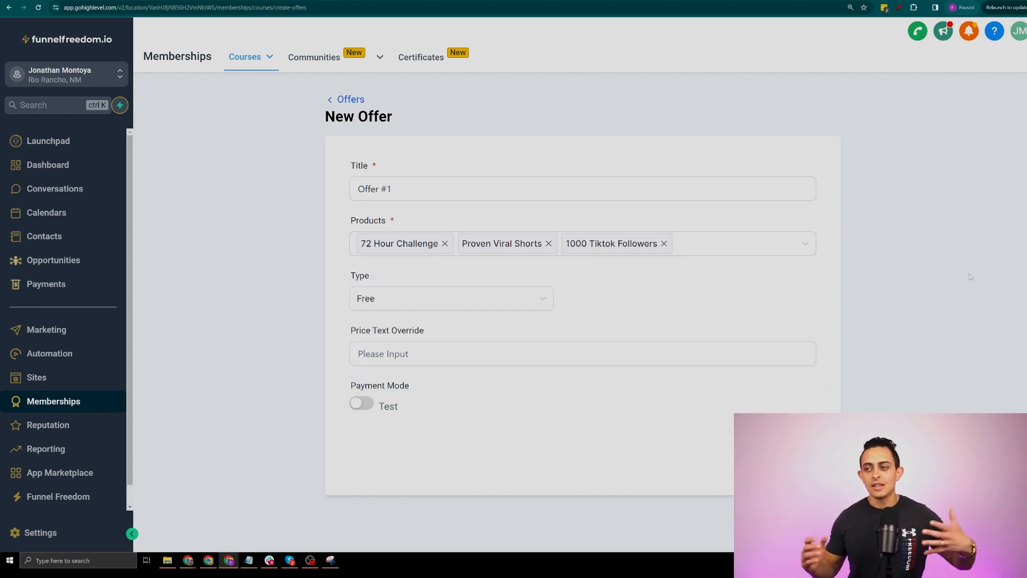
Price the offer as recurring at 37 with a Monthly billing period
click(408, 309)
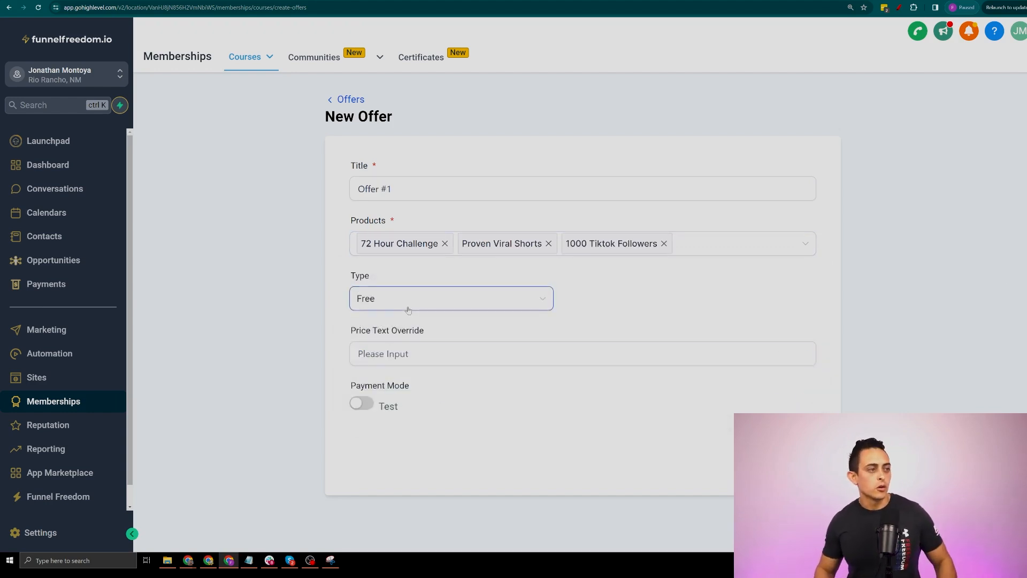
click(425, 327)
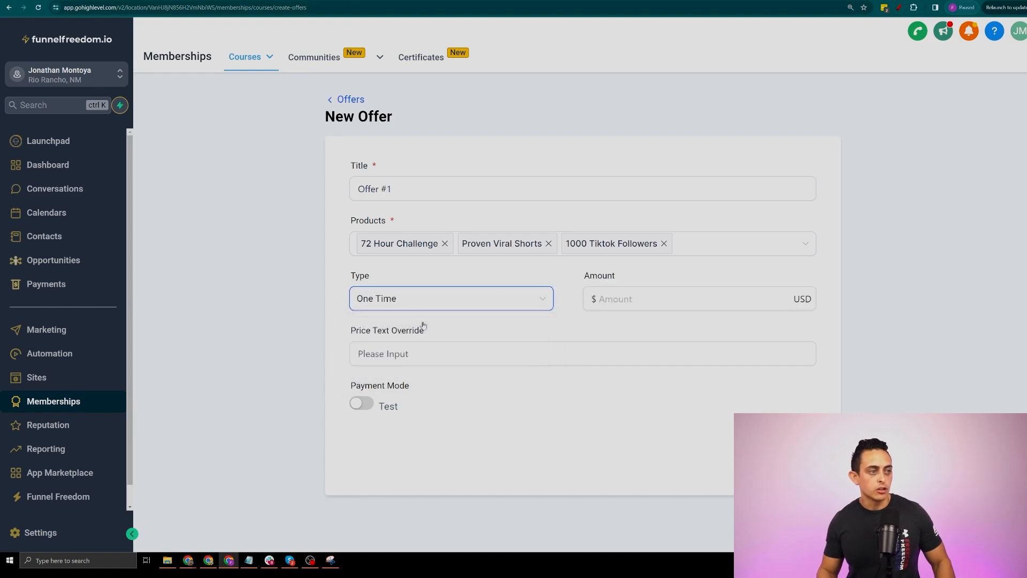
text(97)
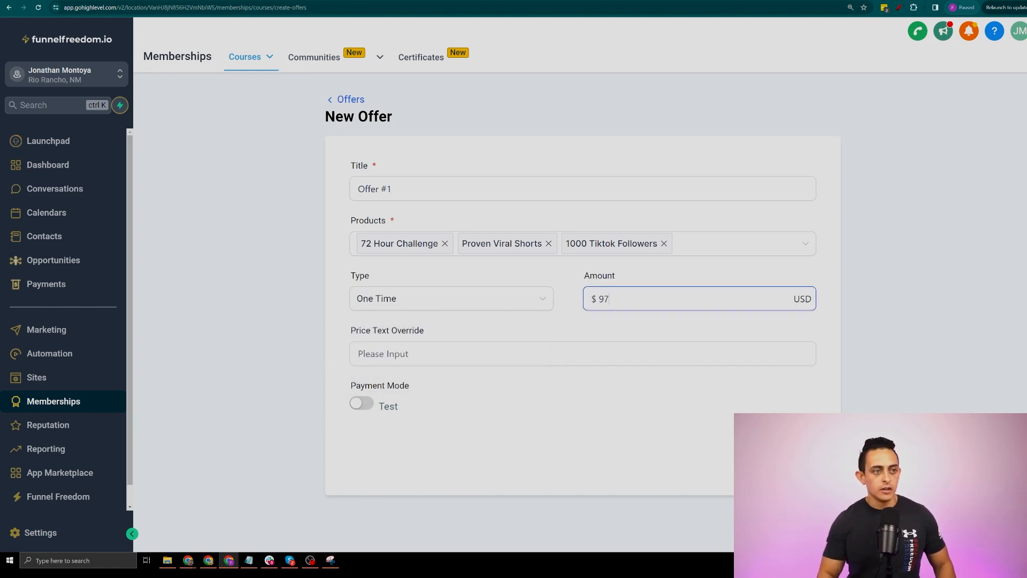
click(433, 296)
click(424, 344)
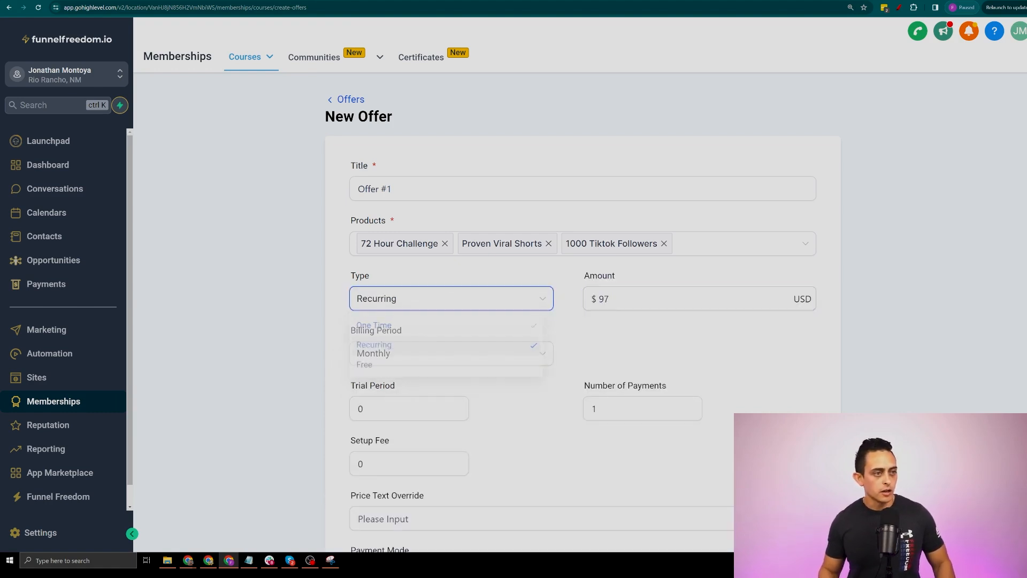
text(37)
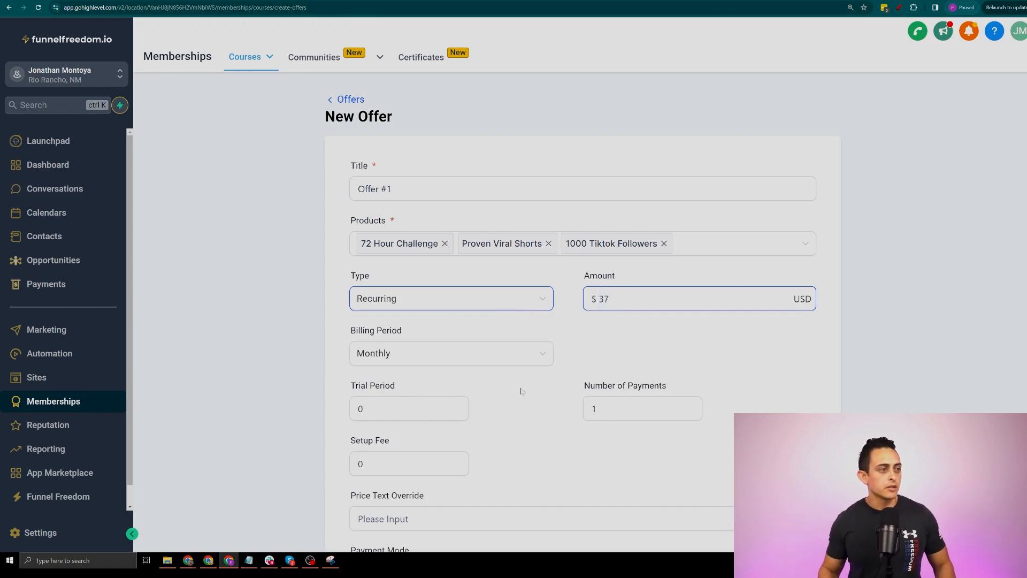
scroll(407, 316, down, 2)
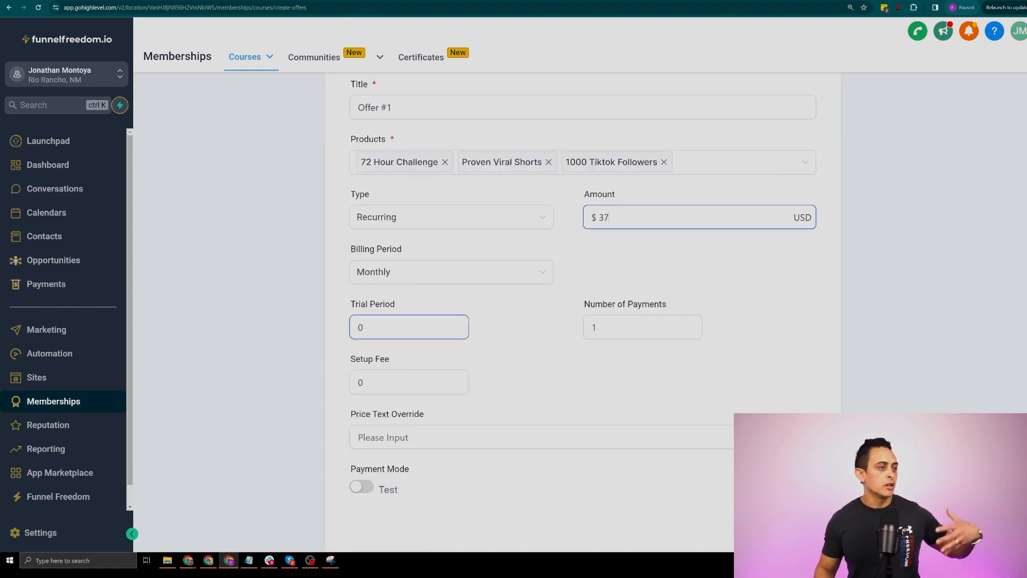
click(422, 273)
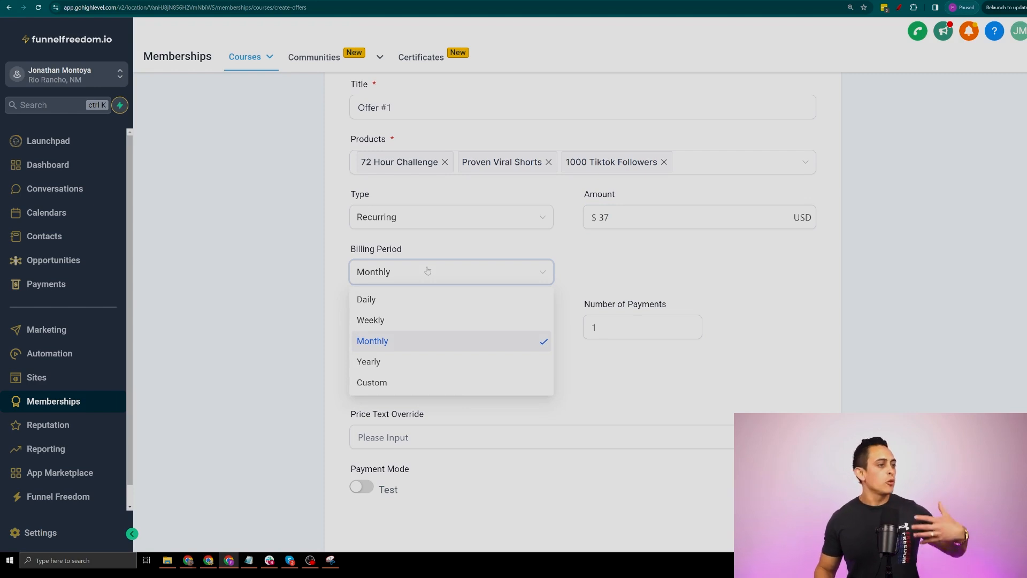
click(302, 325)
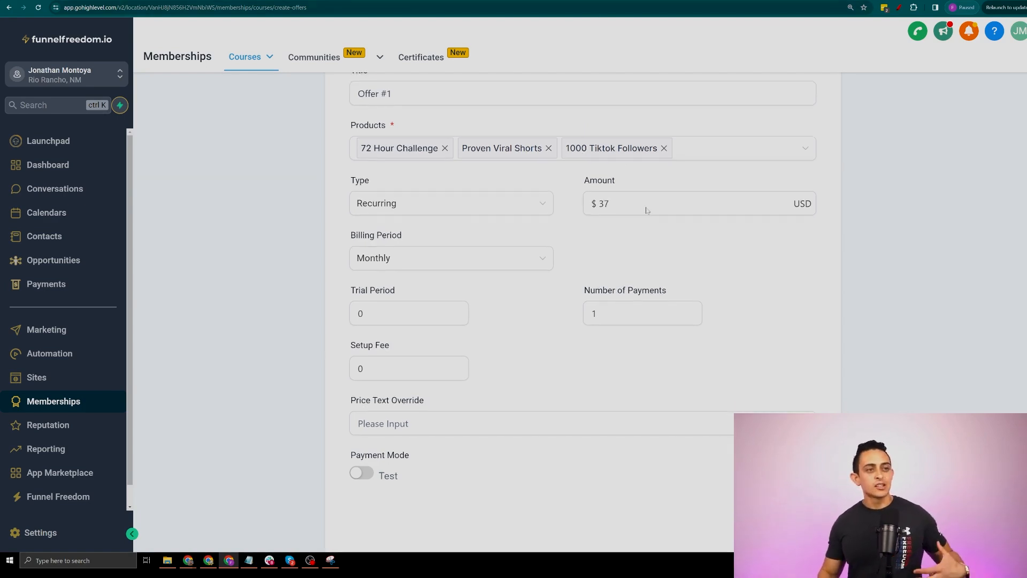
scroll(670, 198, down, 1)
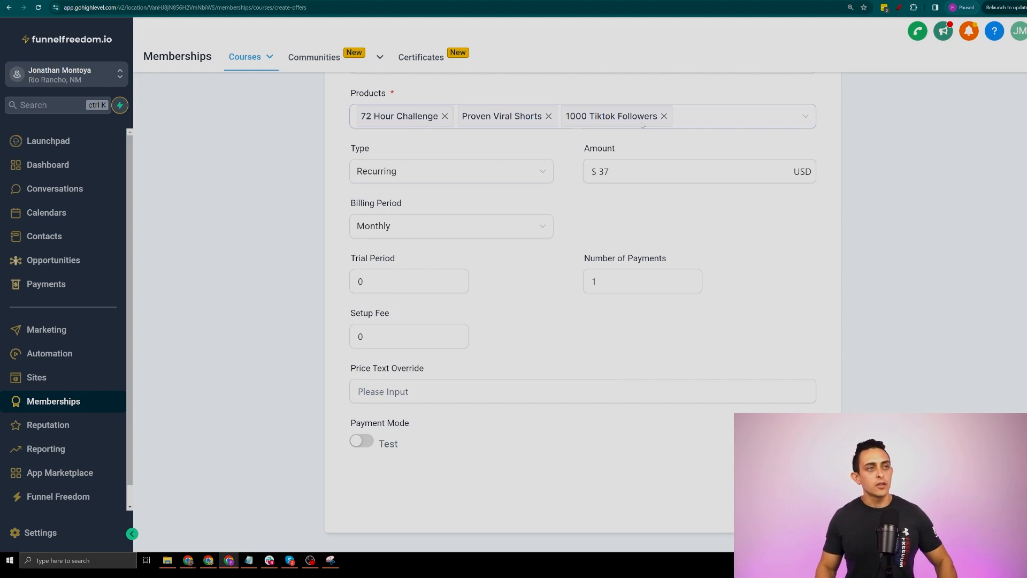
scroll(703, 217, up, 2)
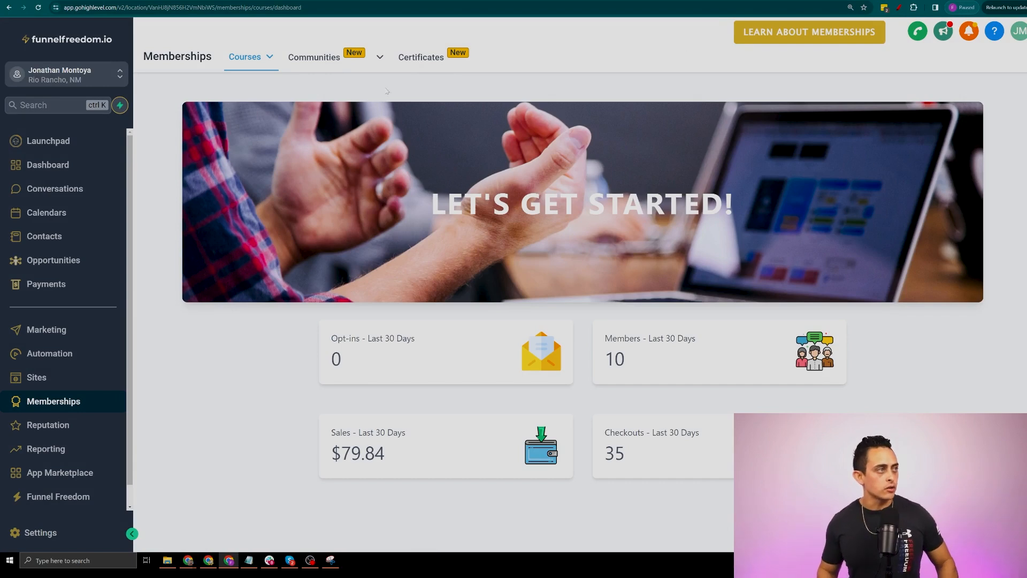
From Courses > Products, create a new product from scratch to see the templates
mouse_move(252, 65)
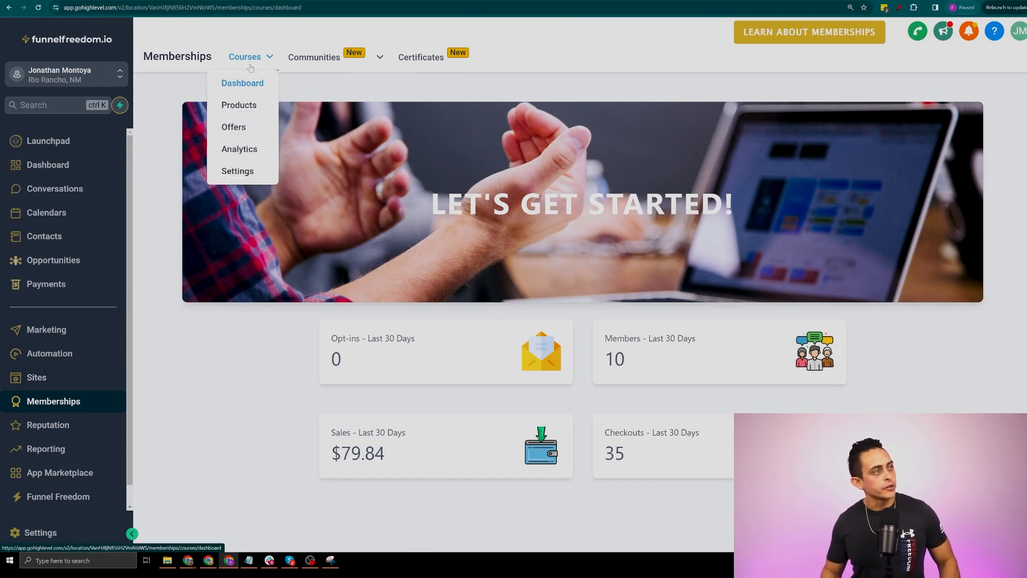
click(251, 107)
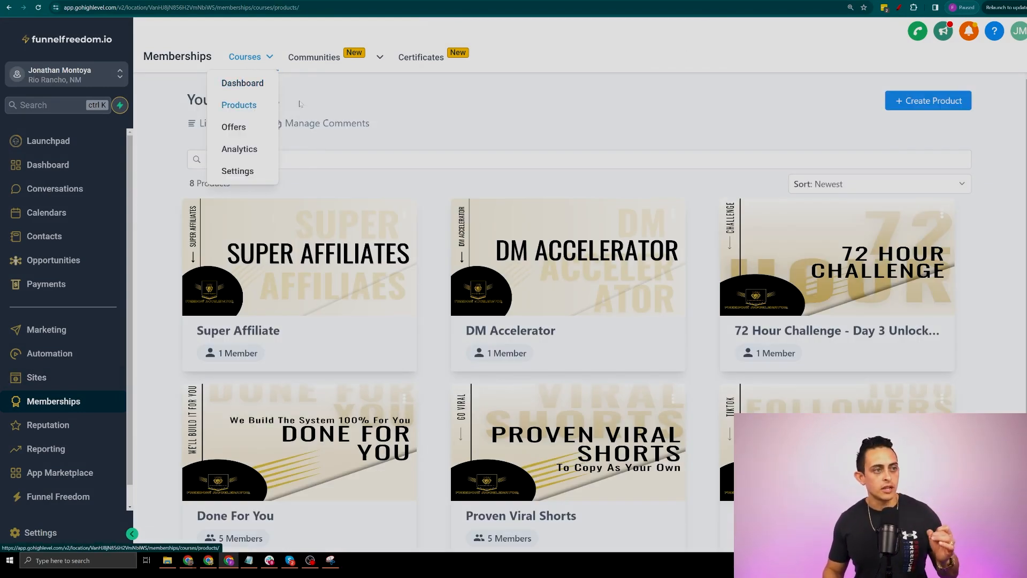
click(952, 102)
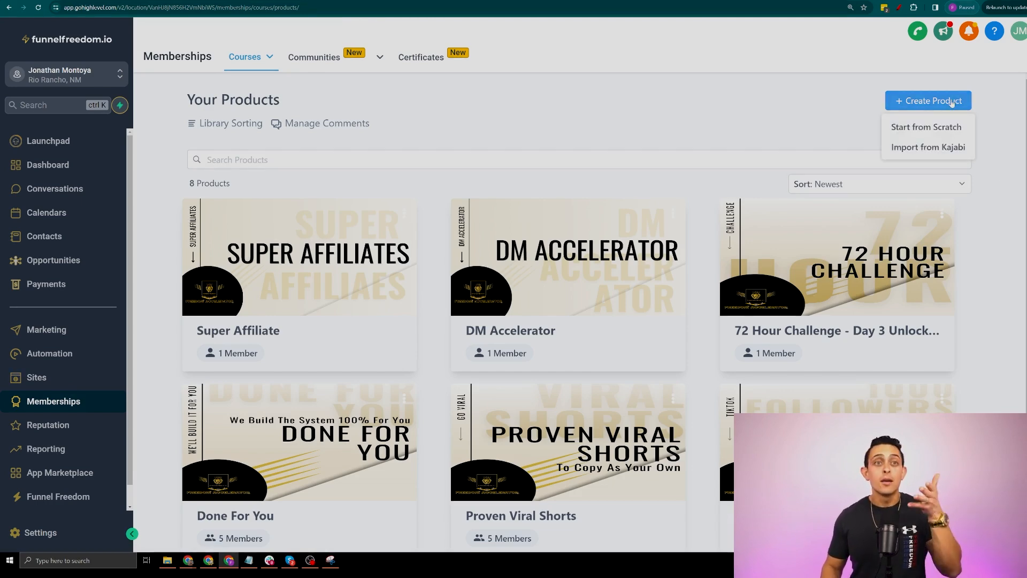
click(932, 129)
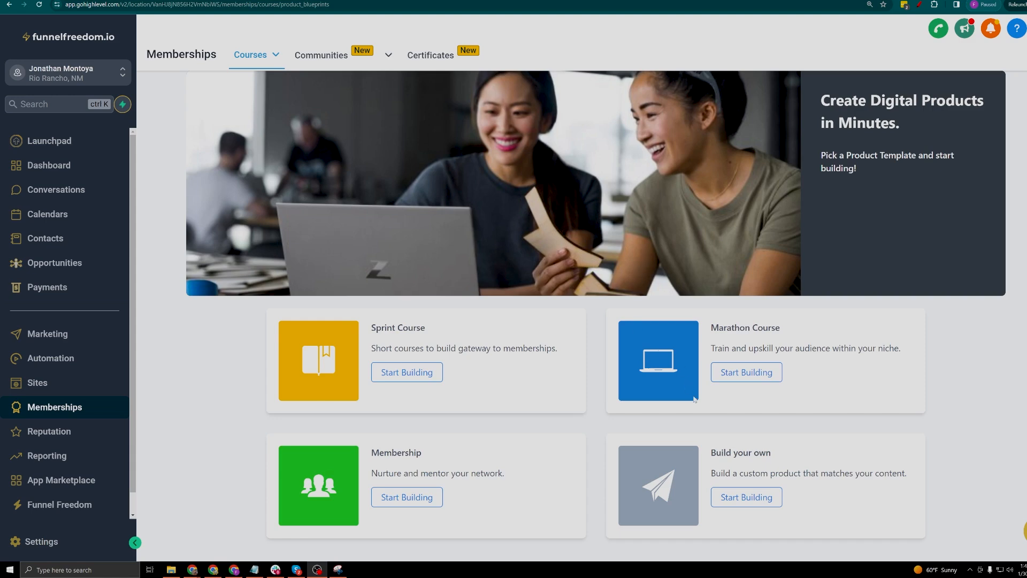
Build a custom product from the Build your own template named 'Test Course #1'
drag(718, 465, 780, 455)
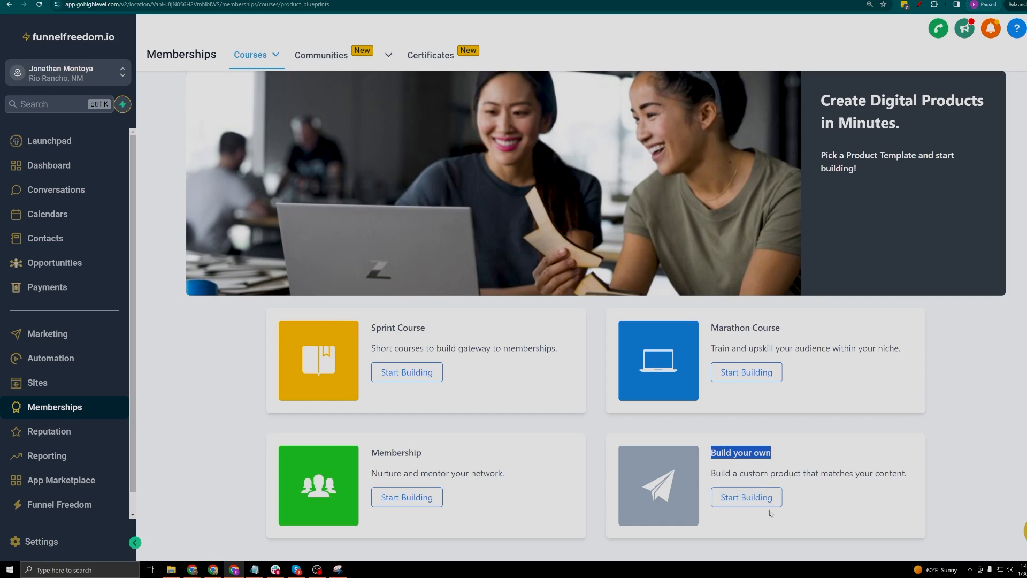
click(754, 500)
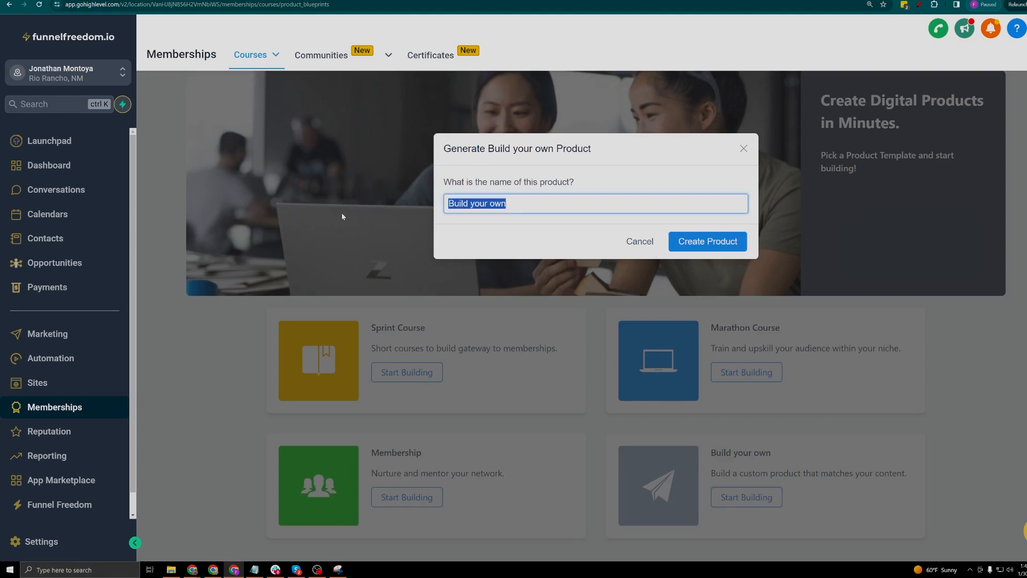
text(Test Course)
key(BackSpace)
key(BackSpace)
key(BackSpace)
key(BackSpace)
text(urse #)
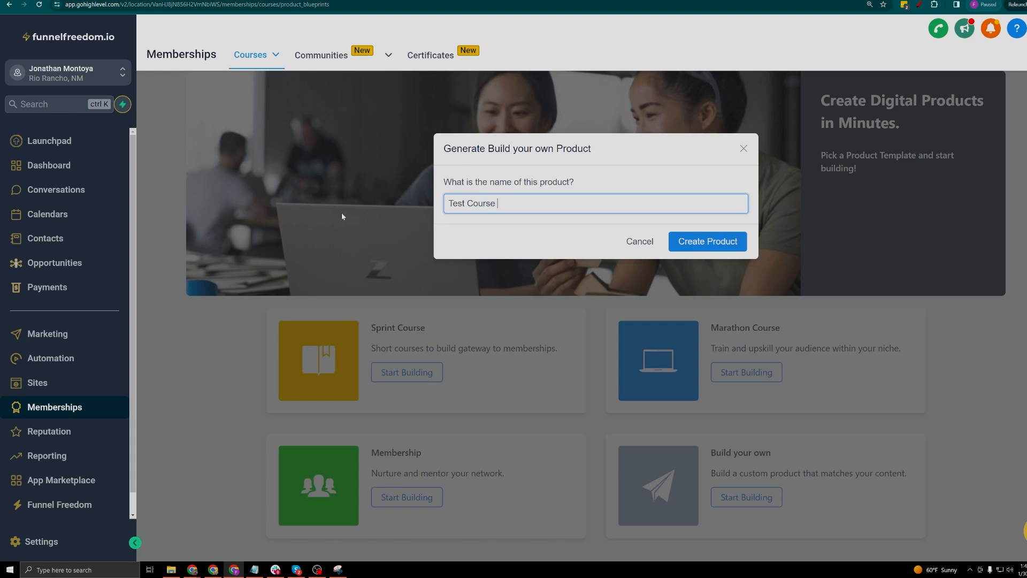
text(`1)
key(Left)
key(BackSpace)
click(744, 245)
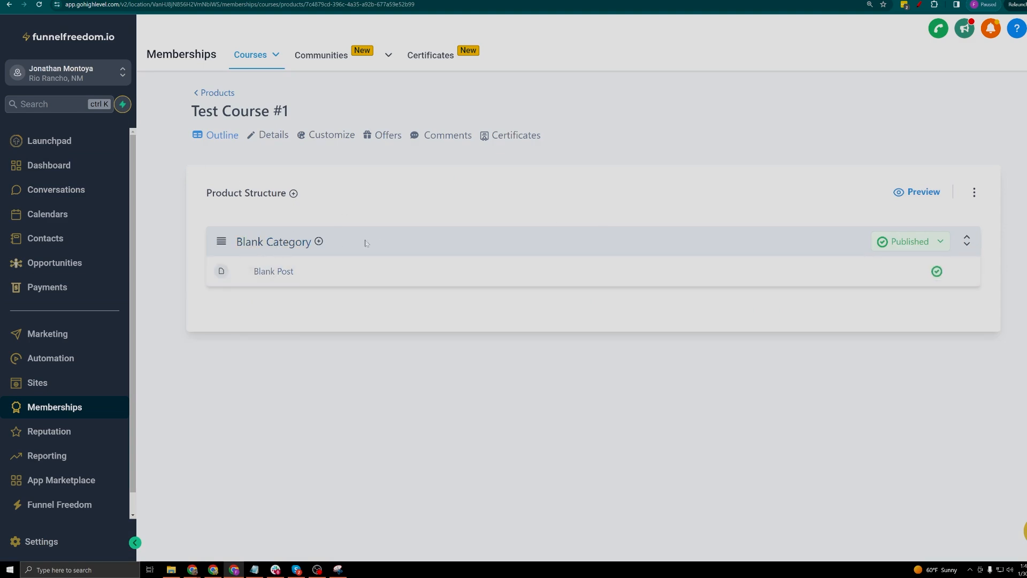
Retitle Blank Category to 'Module #1' and type a short description
click(320, 242)
click(277, 241)
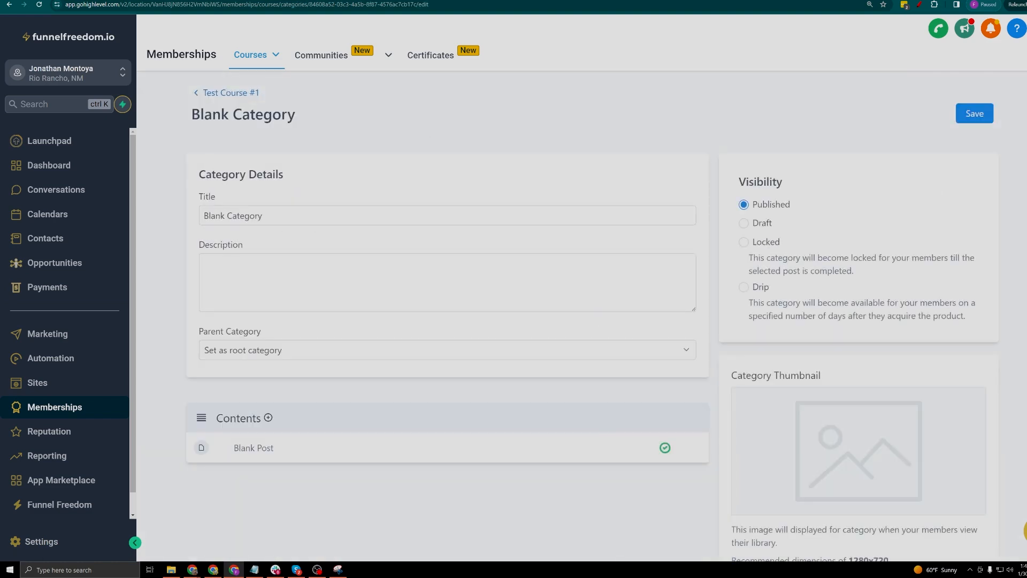
triple_click(235, 215)
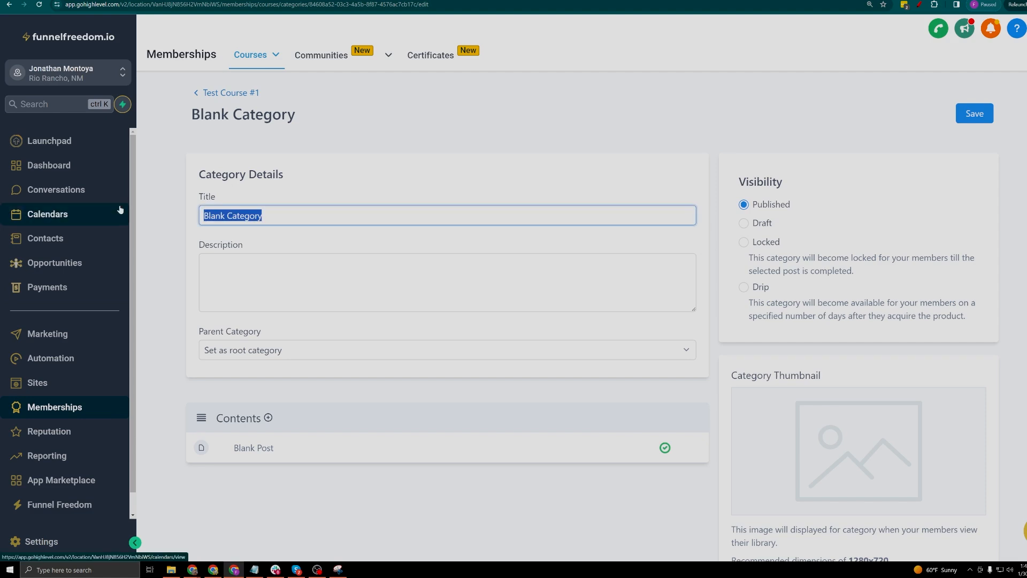
text(Moudle)
key(BackSpace)
key(BackSpace)
key(BackSpace)
key(BackSpace)
text(dule #1)
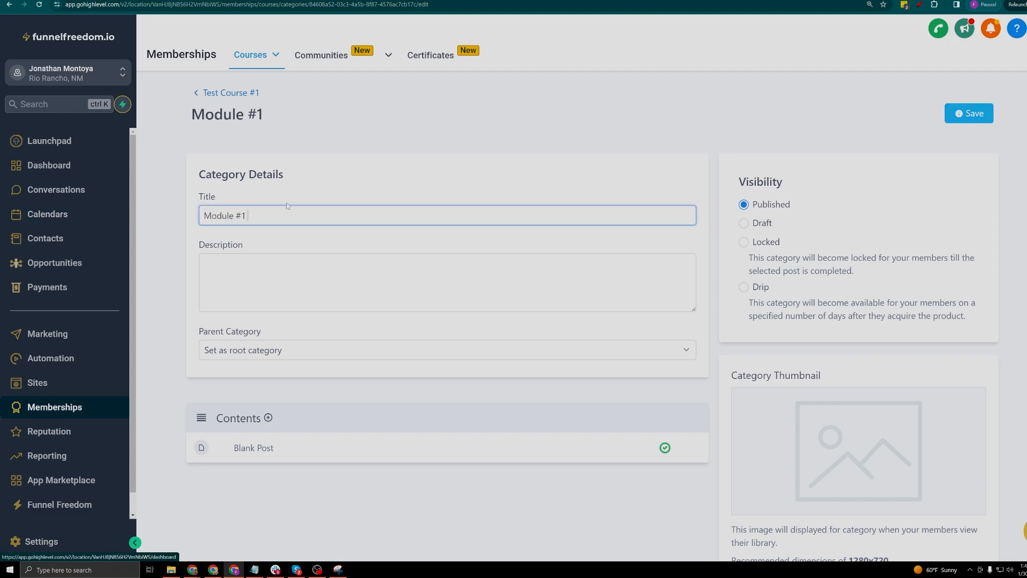
key(Tab)
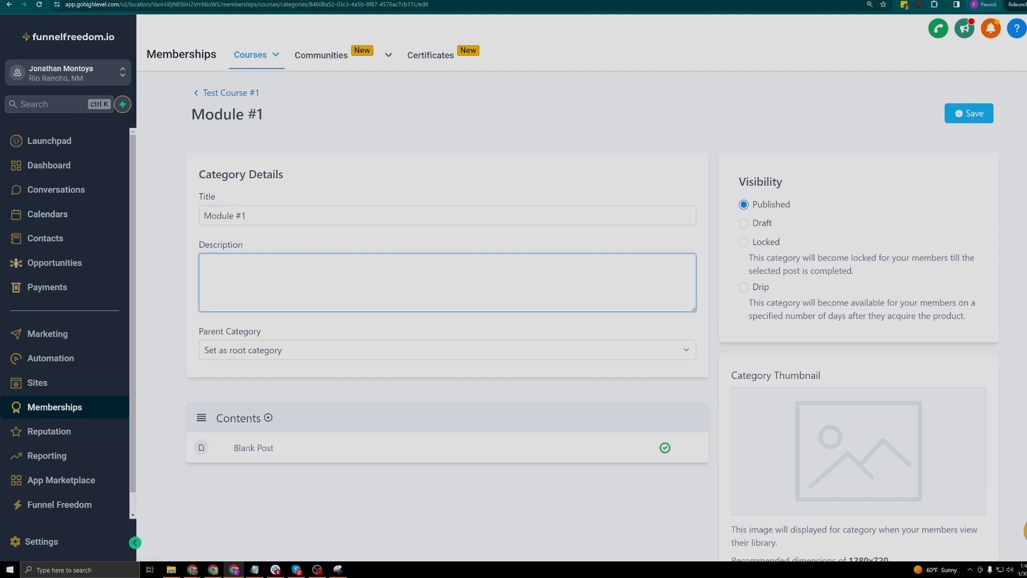
text(What this)
key(BackSpace)
key(BackSpace)
text(this is about)
Keep the parent as root category, review the thumbnail section, and return to the outline
click(299, 351)
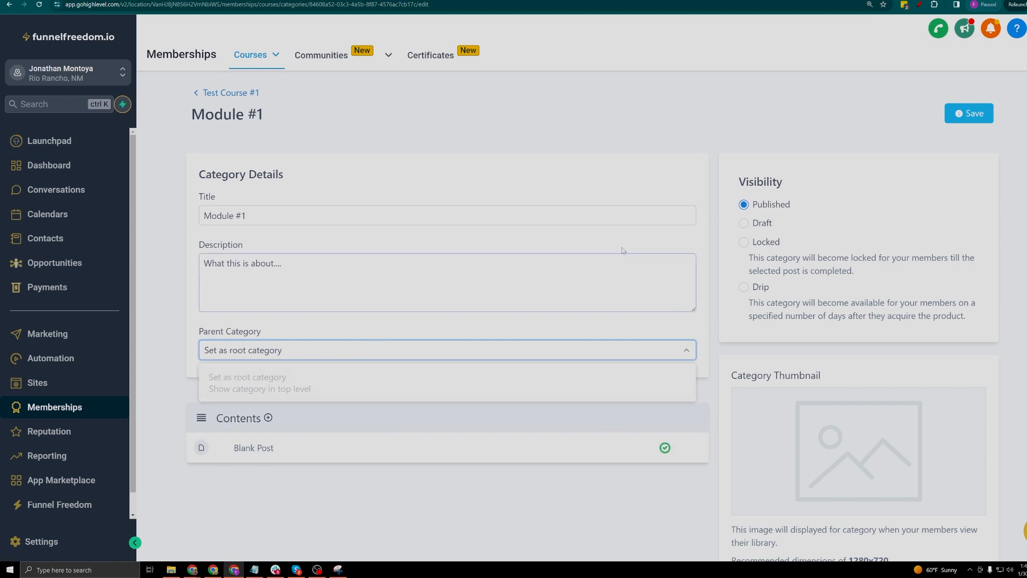
click(533, 174)
scroll(533, 175, down, 3)
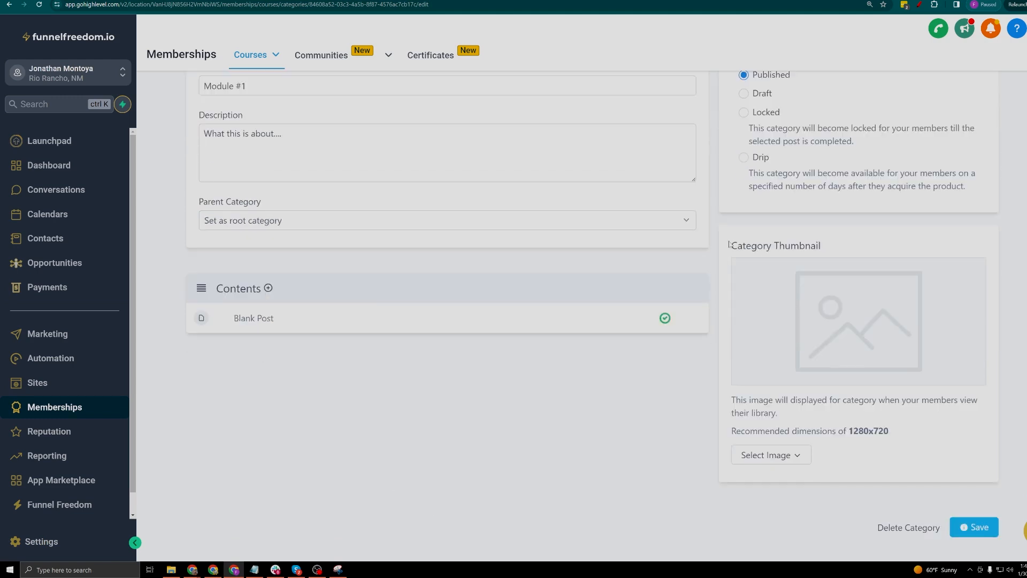
drag(729, 243, 864, 250)
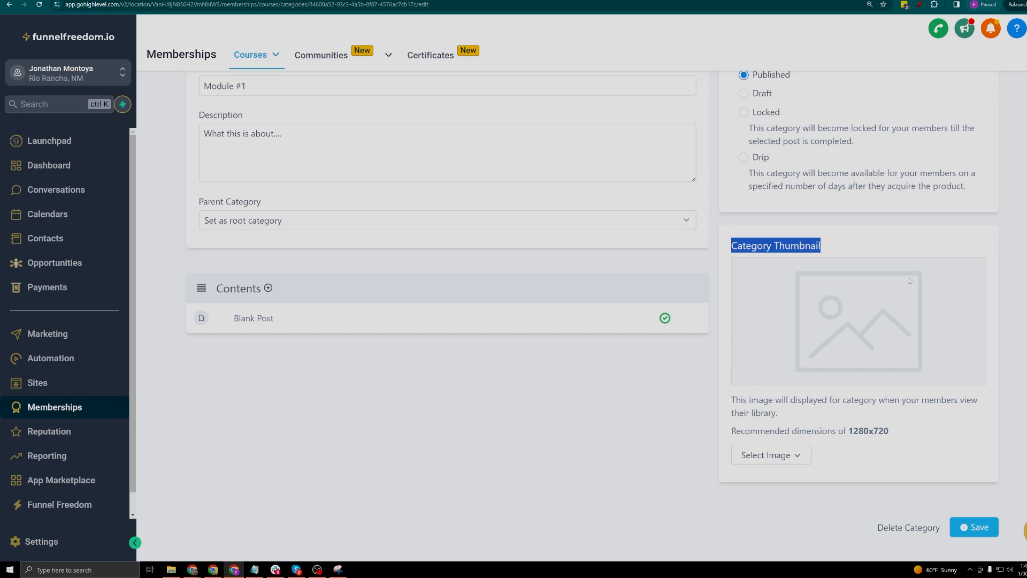
scroll(909, 280, up, 3)
scroll(877, 279, down, 3)
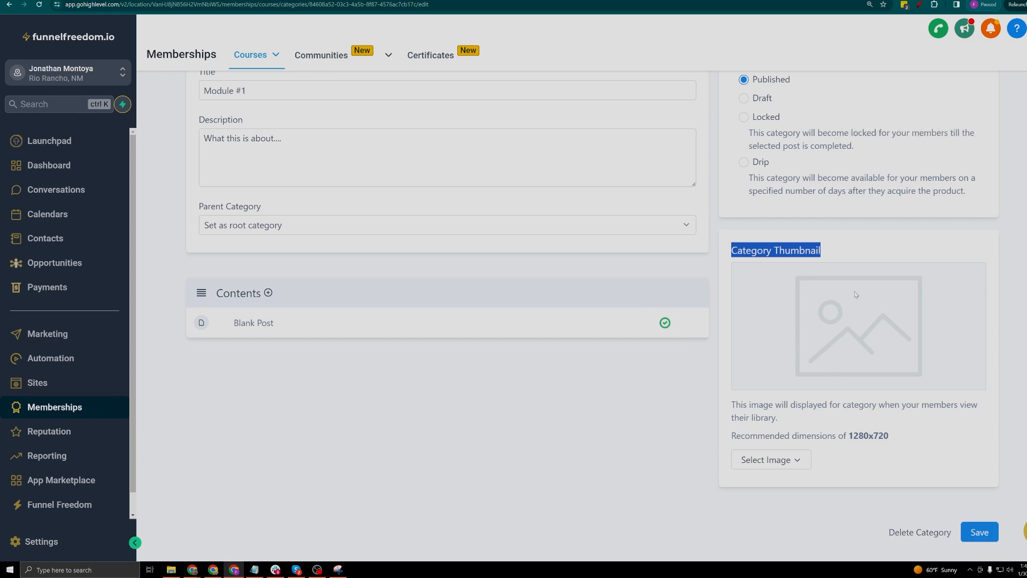
scroll(856, 295, up, 3)
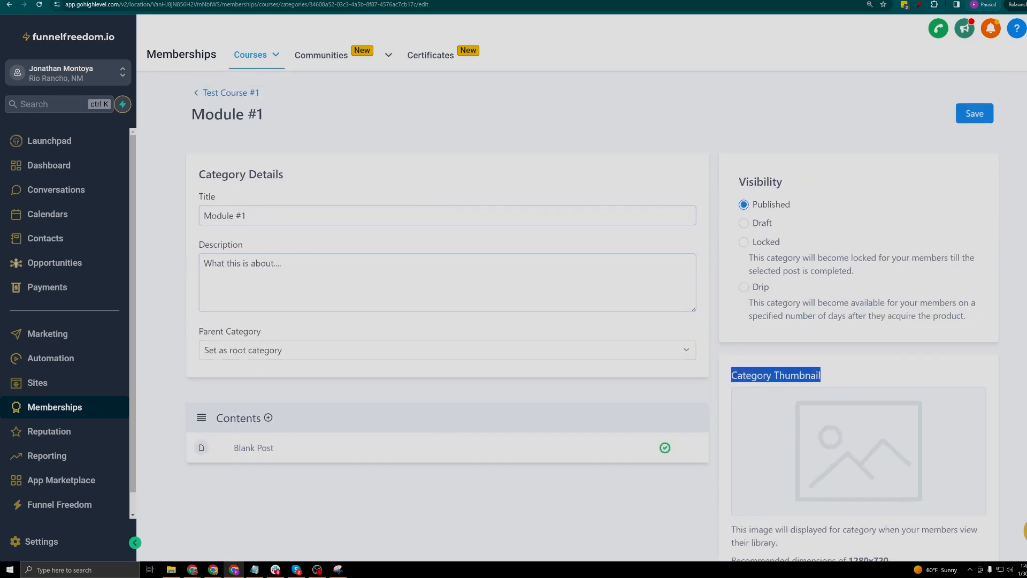
click(224, 93)
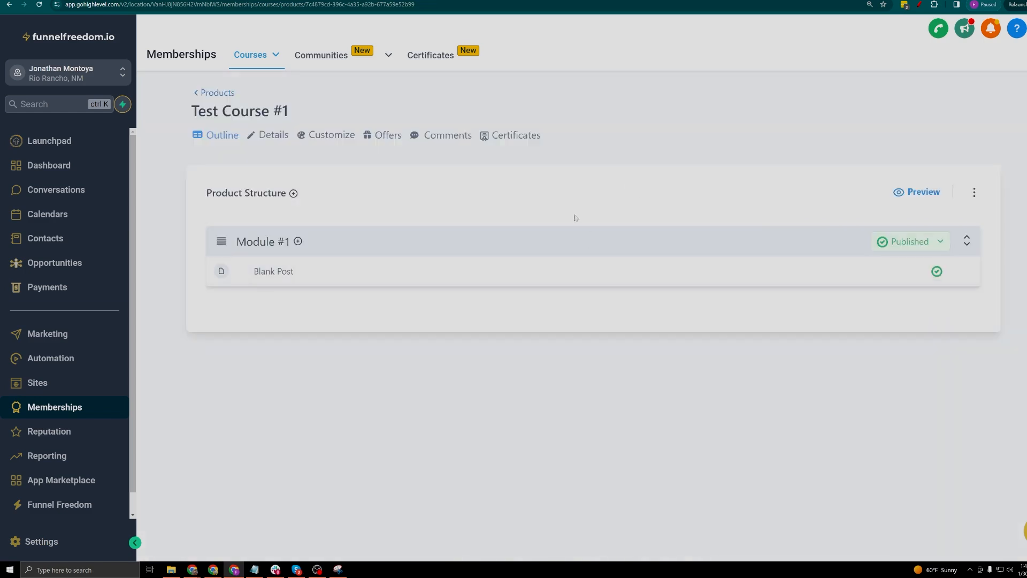
In Blank Post, upload a new video file from the computer, then cancel the upload
click(284, 273)
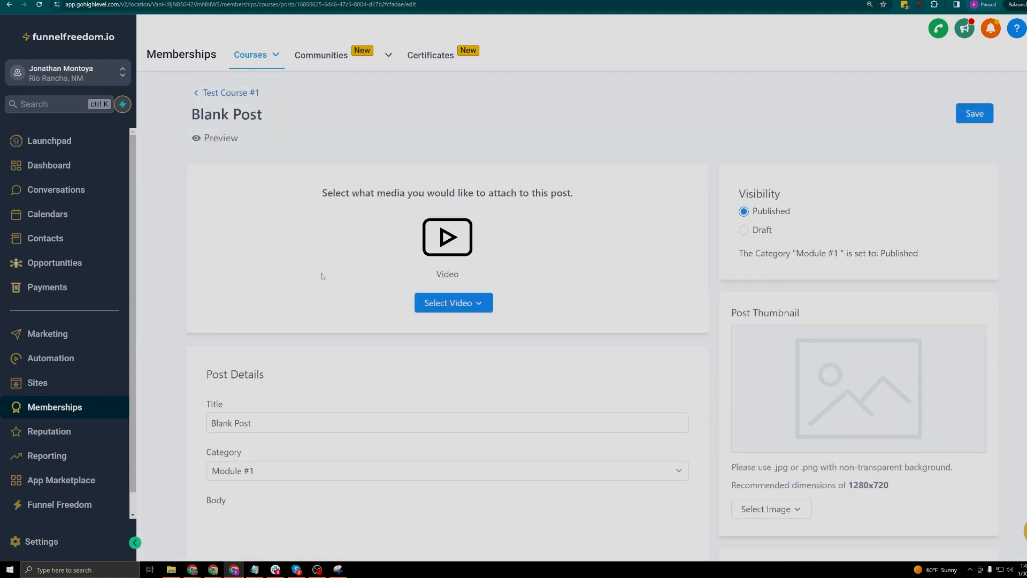
click(476, 303)
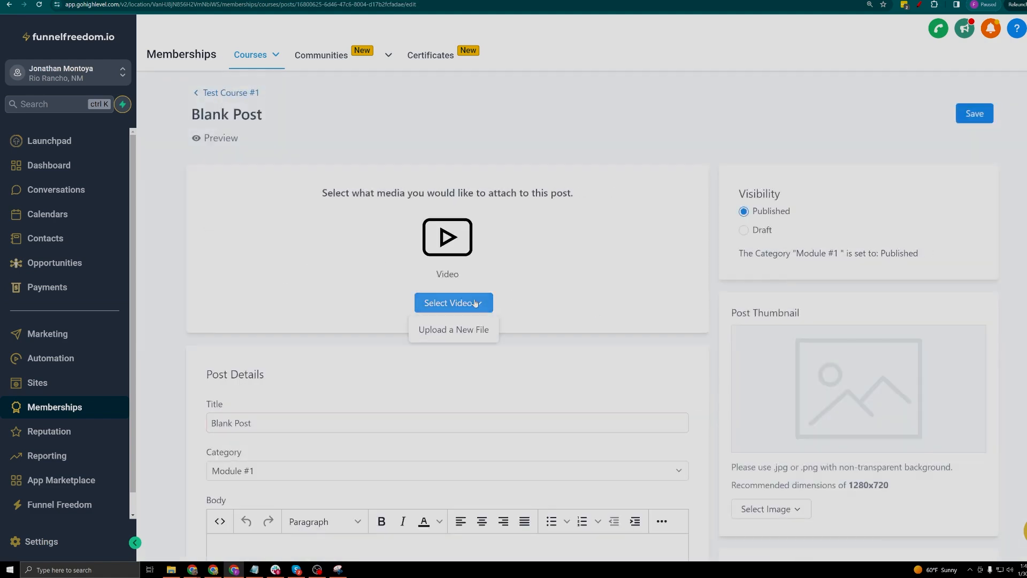
click(539, 220)
click(465, 304)
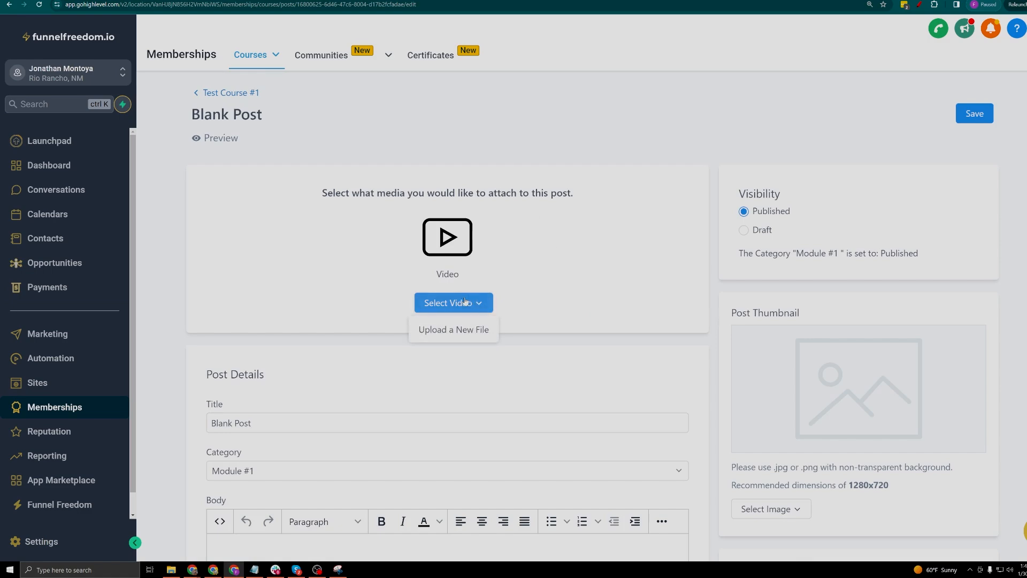
click(461, 334)
click(608, 208)
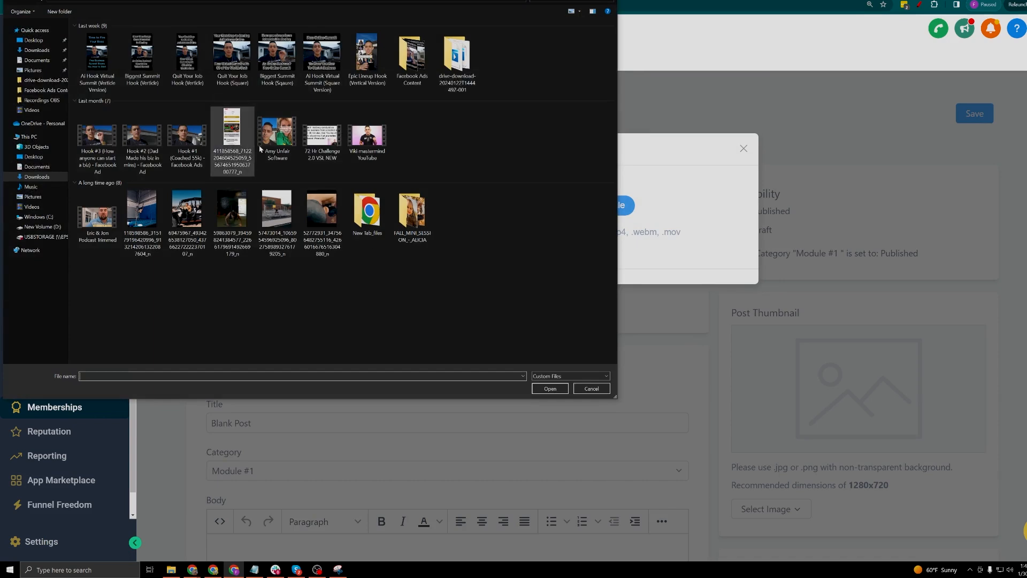
double_click(187, 136)
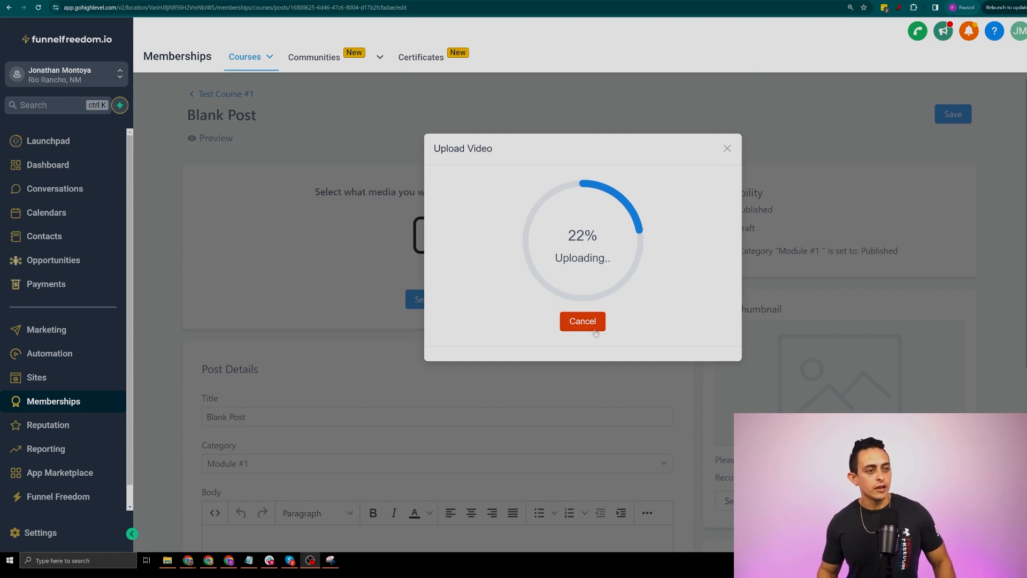
click(562, 320)
Close the upload window and retitle the Blank Post to 'Lesson #1'
click(727, 149)
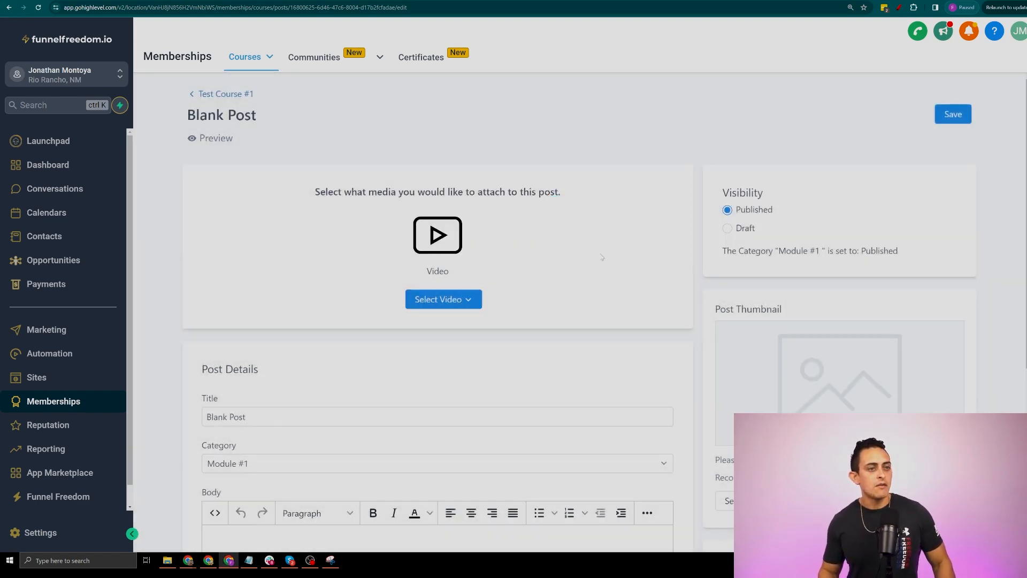
scroll(578, 266, down, 4)
triple_click(265, 214)
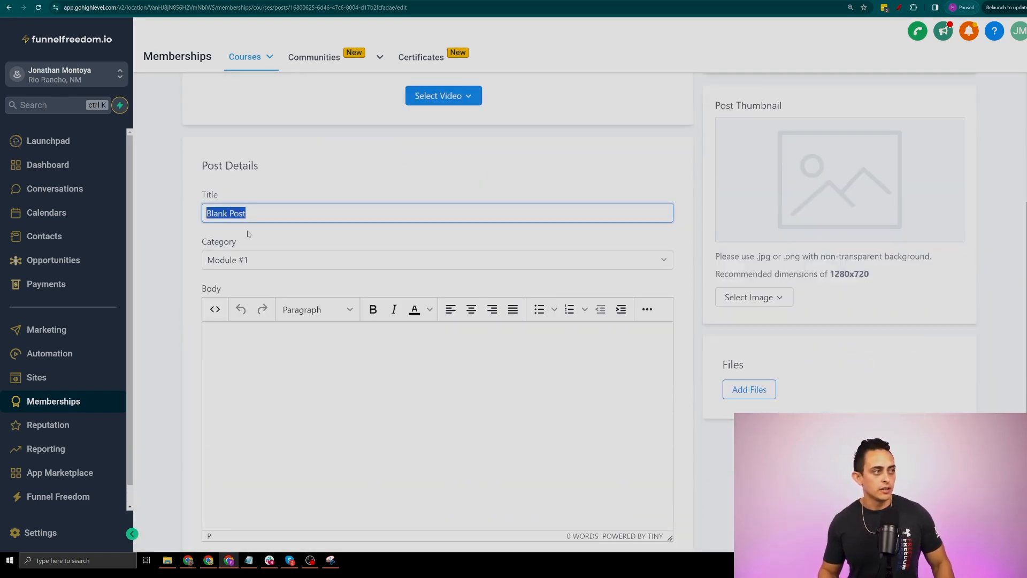
text(Lesson #1)
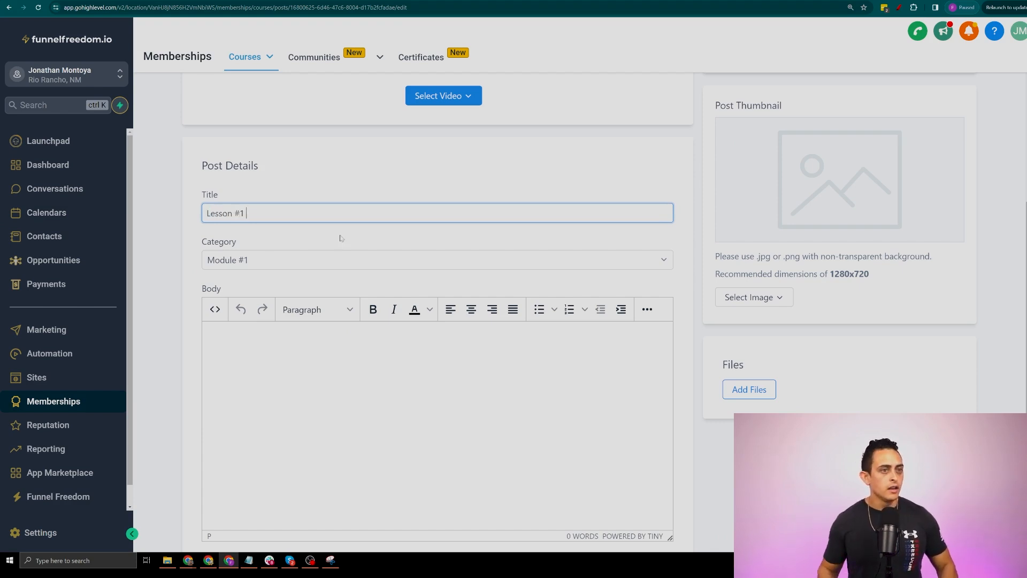
scroll(321, 300, down, 2)
click(263, 274)
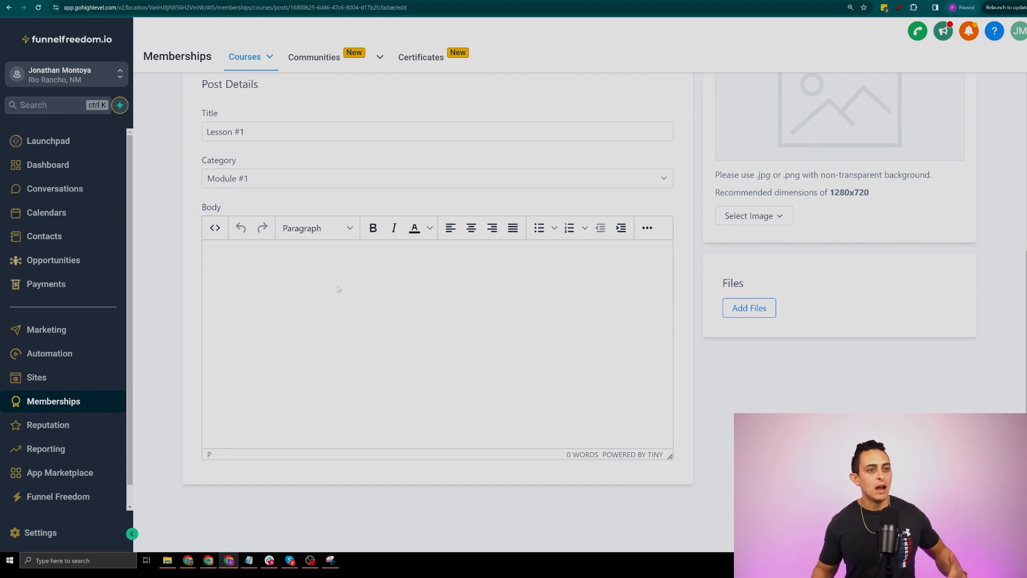
Look over the lesson's Files section and return to the Test Course #1 outline
drag(722, 282, 811, 288)
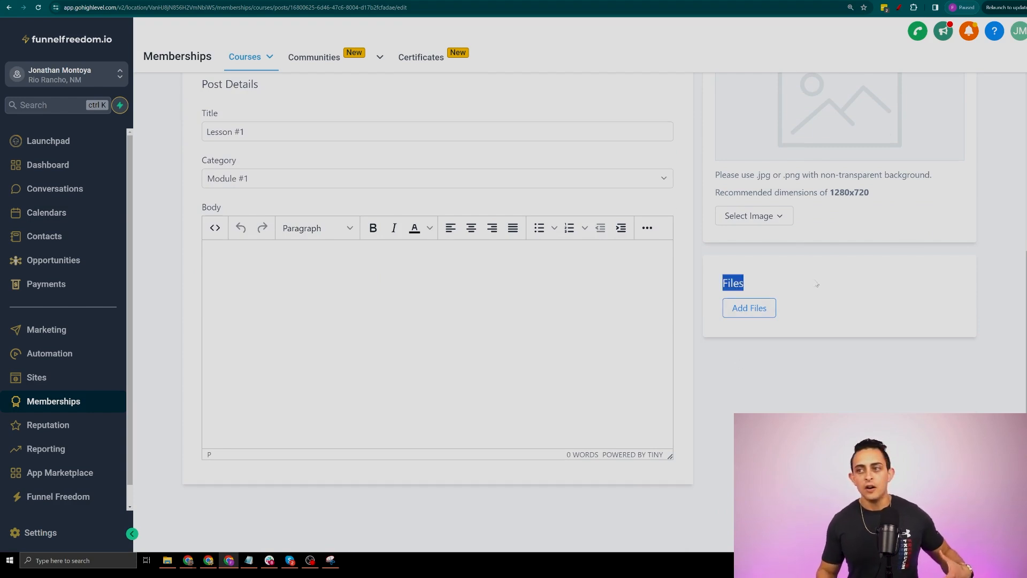
scroll(807, 281, down, 1)
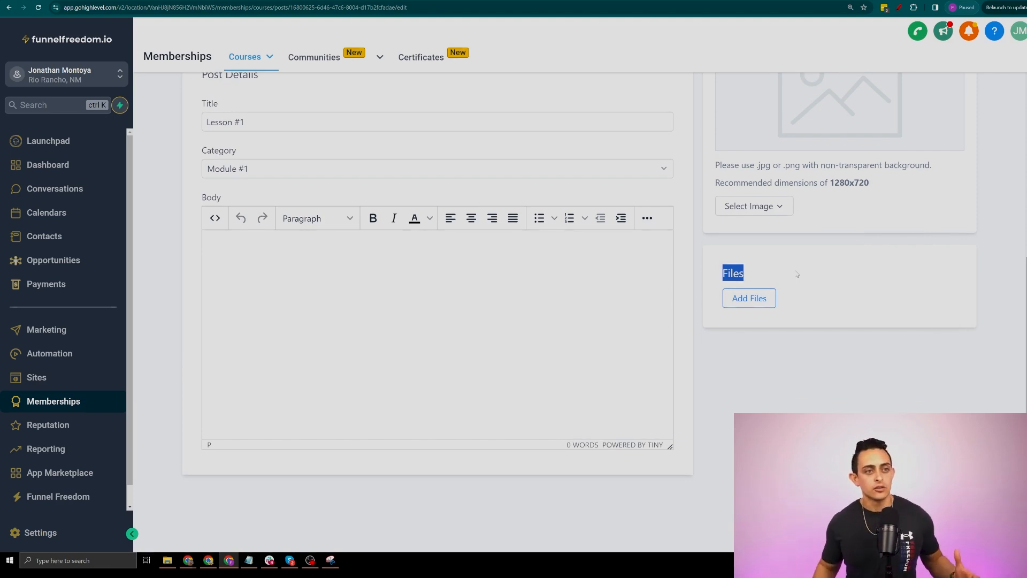
scroll(785, 351, up, 2)
scroll(785, 352, up, 3)
scroll(786, 352, down, 2)
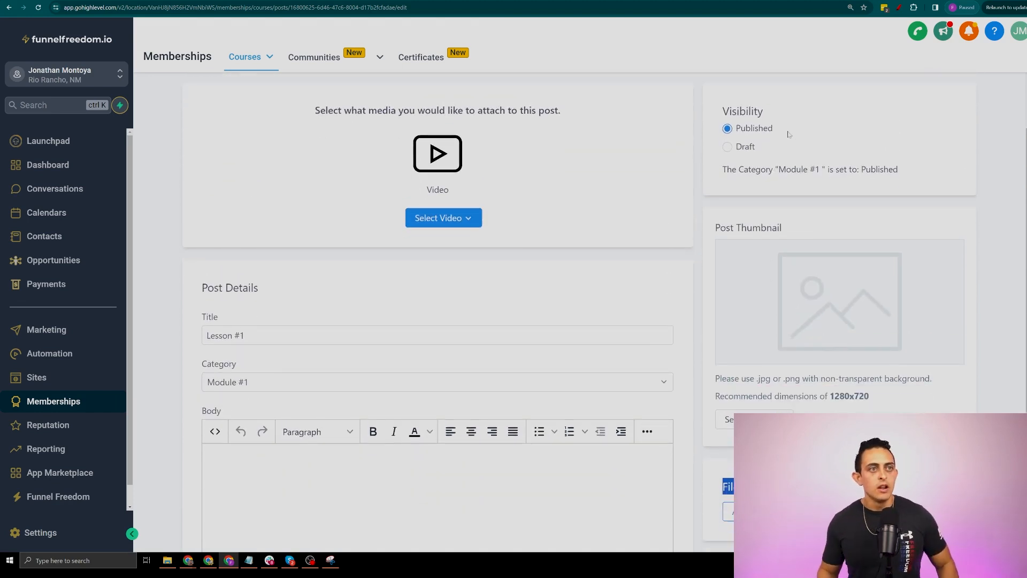
scroll(741, 135, down, 4)
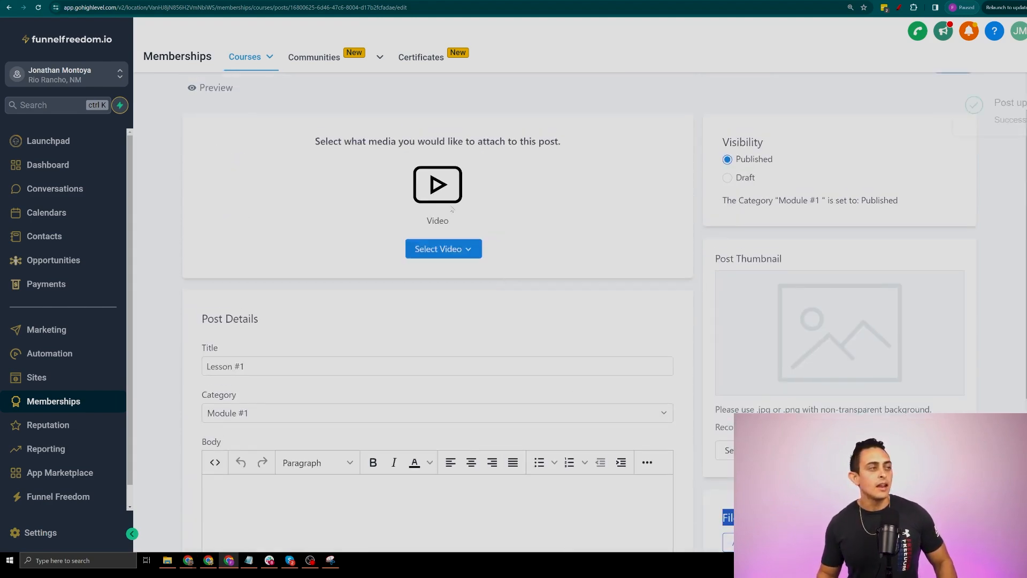
scroll(342, 155, up, 1)
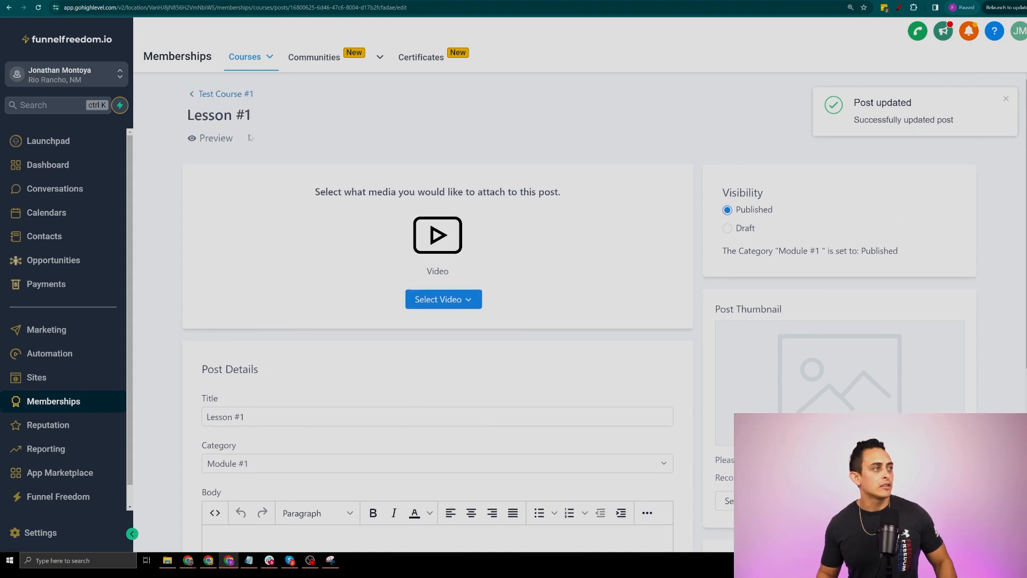
click(238, 96)
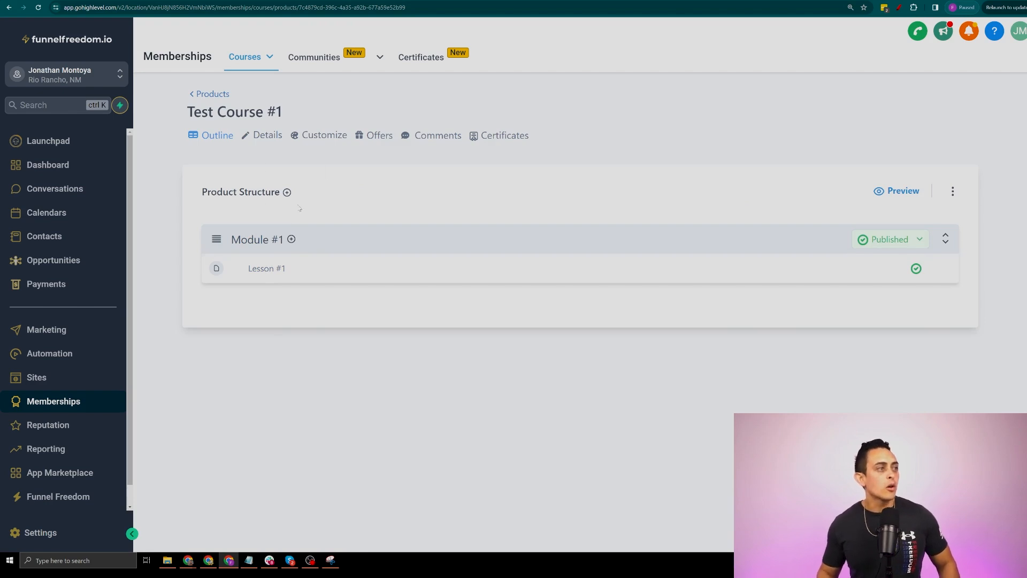
Create a 'Modle #2' module in Test Course #1 and open its Draft status menu
click(287, 192)
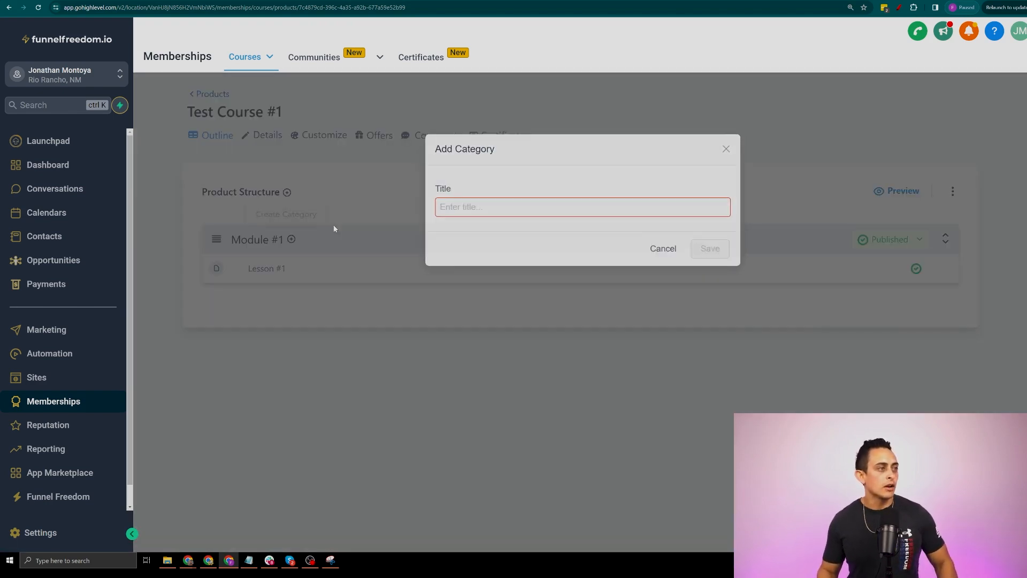
text(Mod)
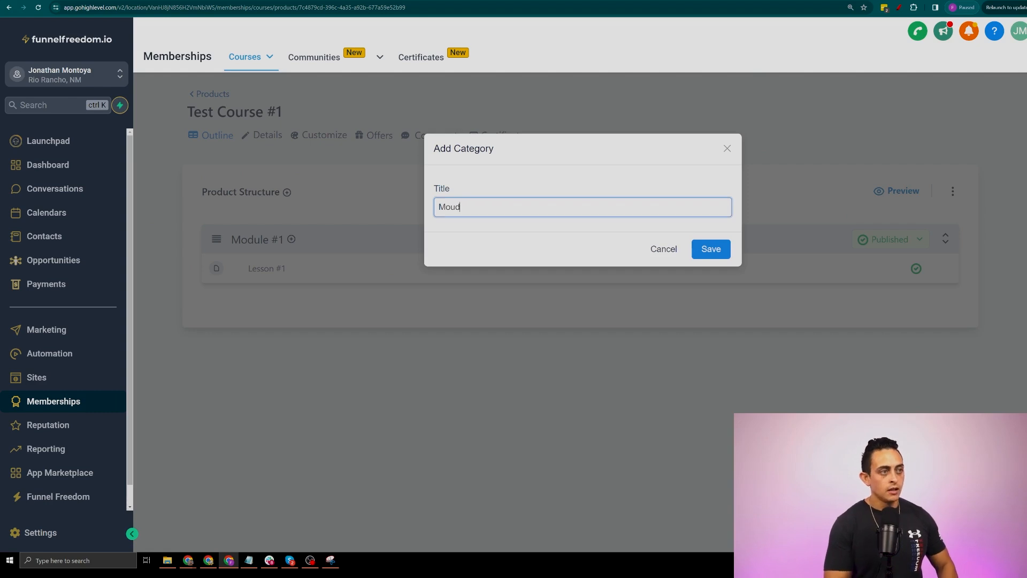
text(le #2)
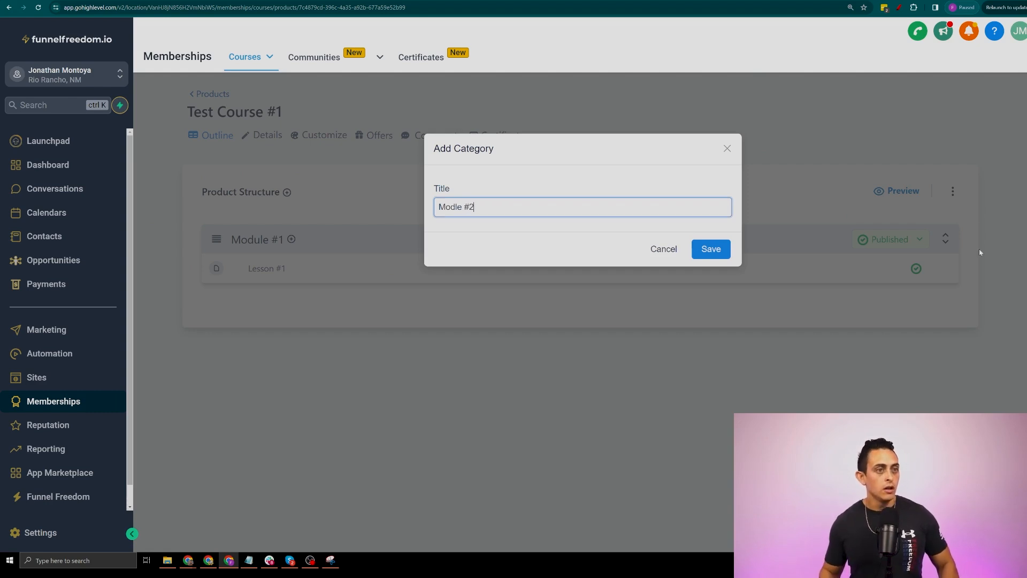
click(720, 255)
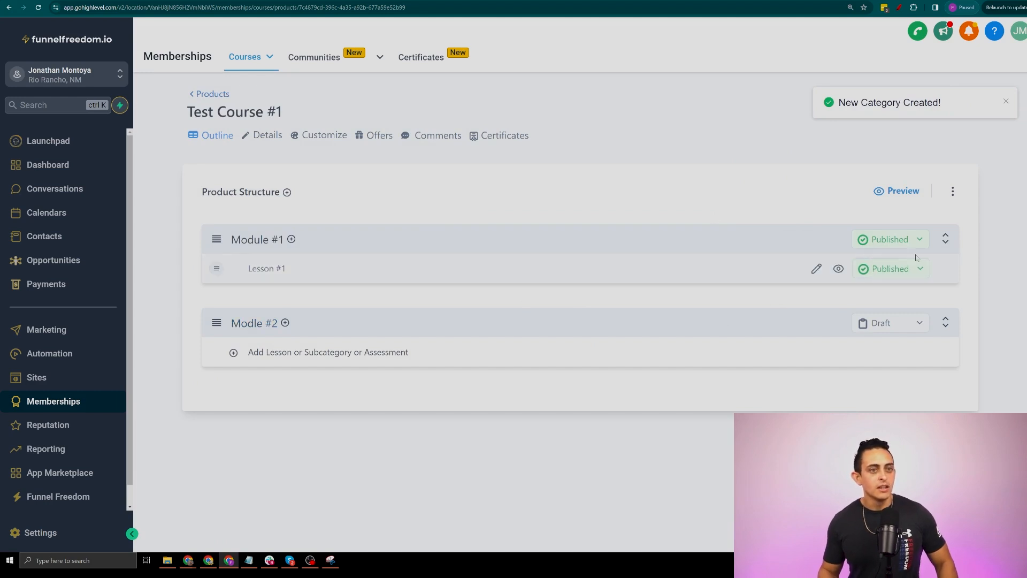
click(879, 325)
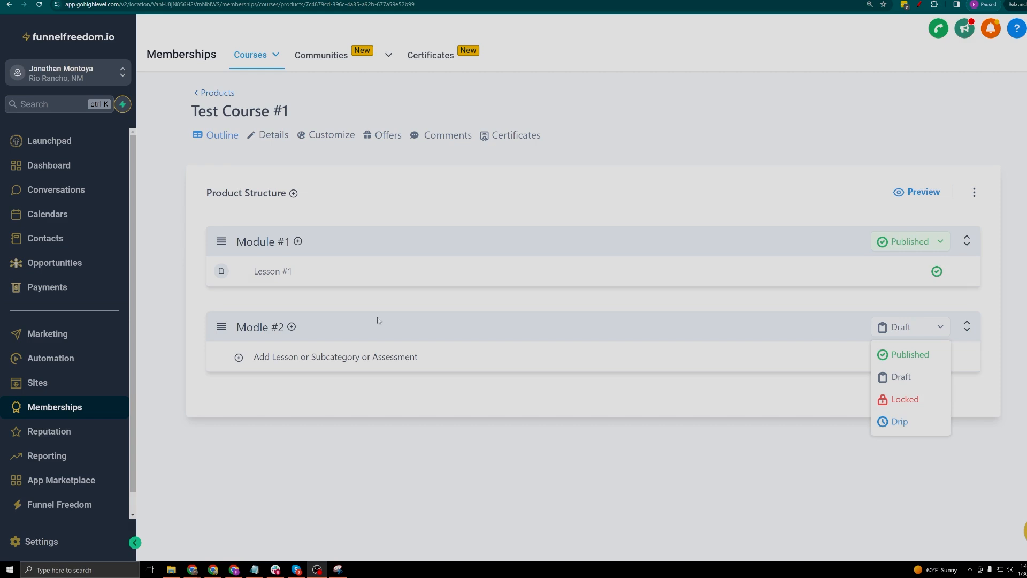
Put Modle #2 on a drip release schedule of 7 days
click(900, 421)
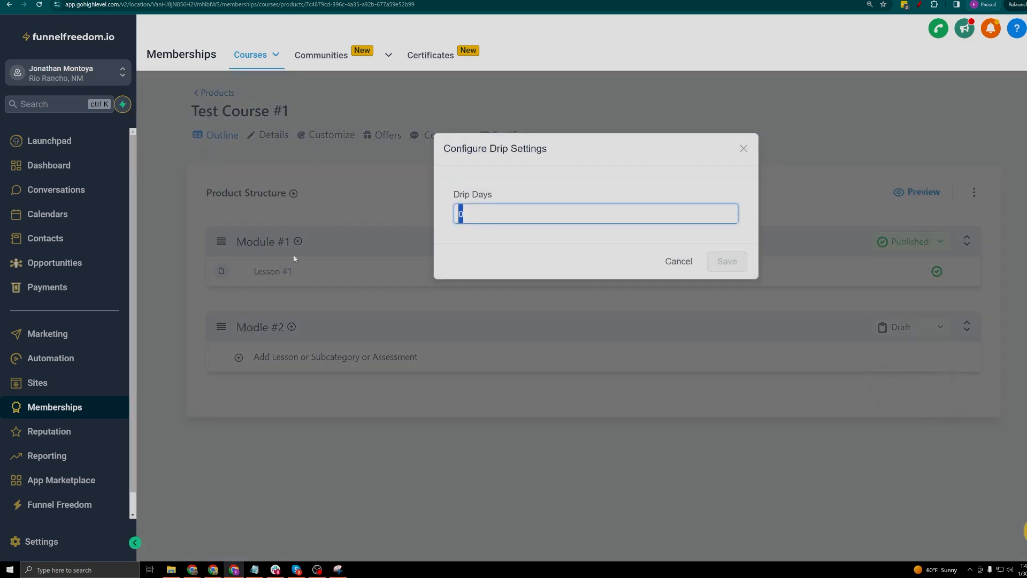
click(743, 148)
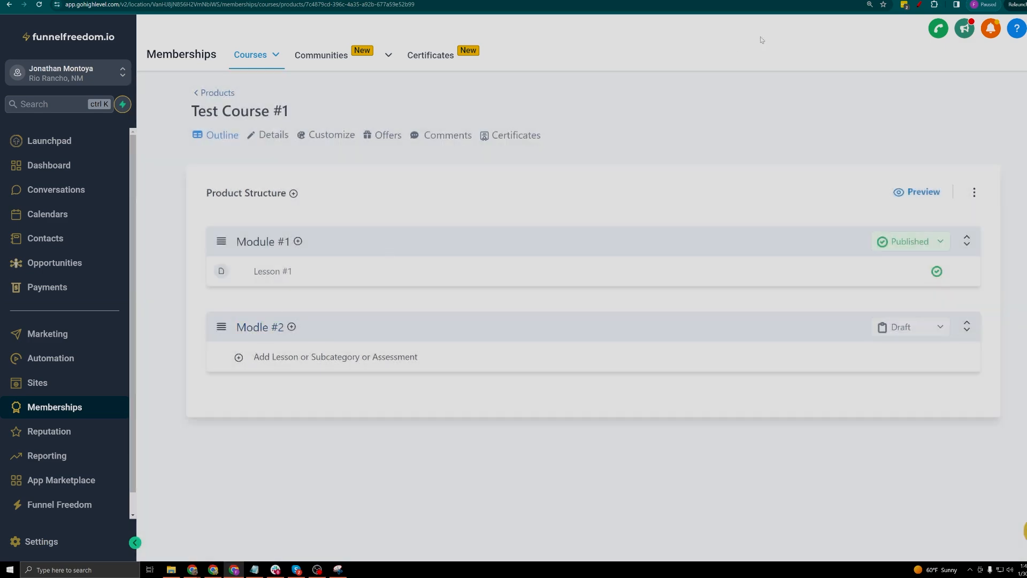
click(906, 328)
click(904, 421)
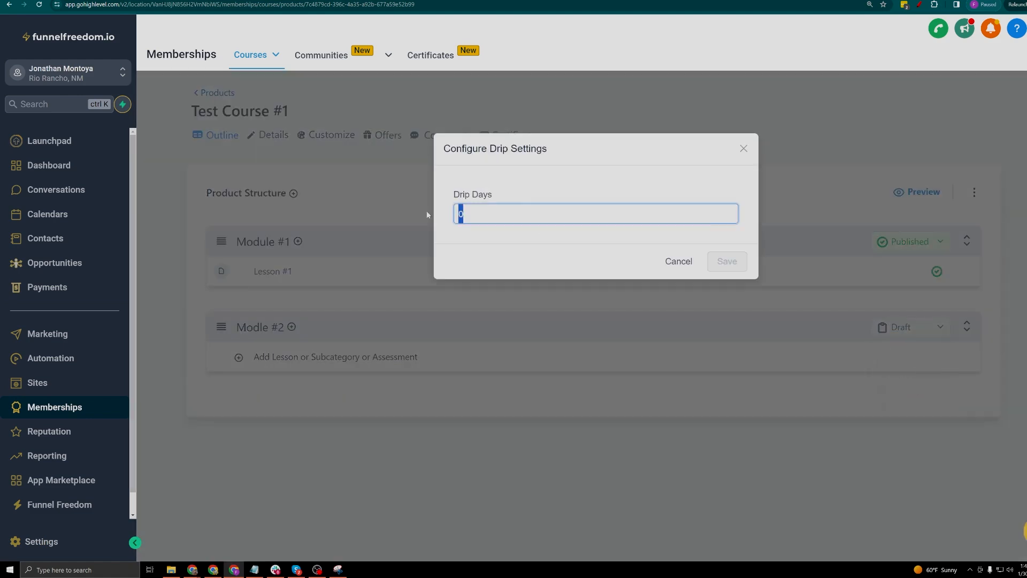
text(7)
click(730, 261)
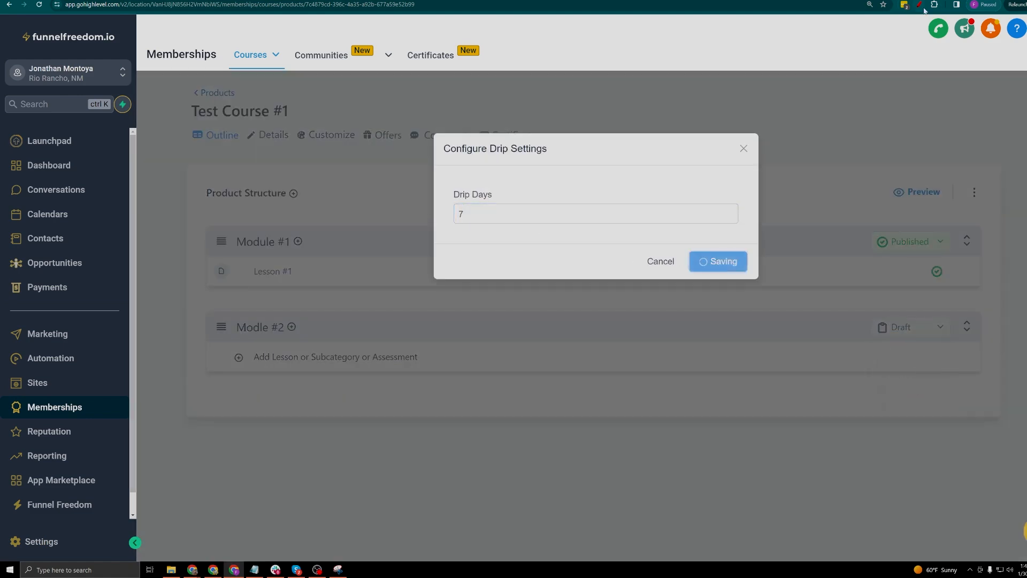
Annotate Module #1 and Modle #2 on screen, then change Modle #2 to Published
click(919, 5)
mouse_move(296, 206)
mouse_down()
mouse_move(321, 299)
mouse_move(274, 208)
mouse_up()
mouse_move(352, 259)
mouse_down()
mouse_move(442, 286)
mouse_move(355, 315)
mouse_move(372, 338)
mouse_up()
mouse_move(432, 325)
mouse_down()
mouse_move(813, 316)
mouse_move(803, 340)
mouse_up()
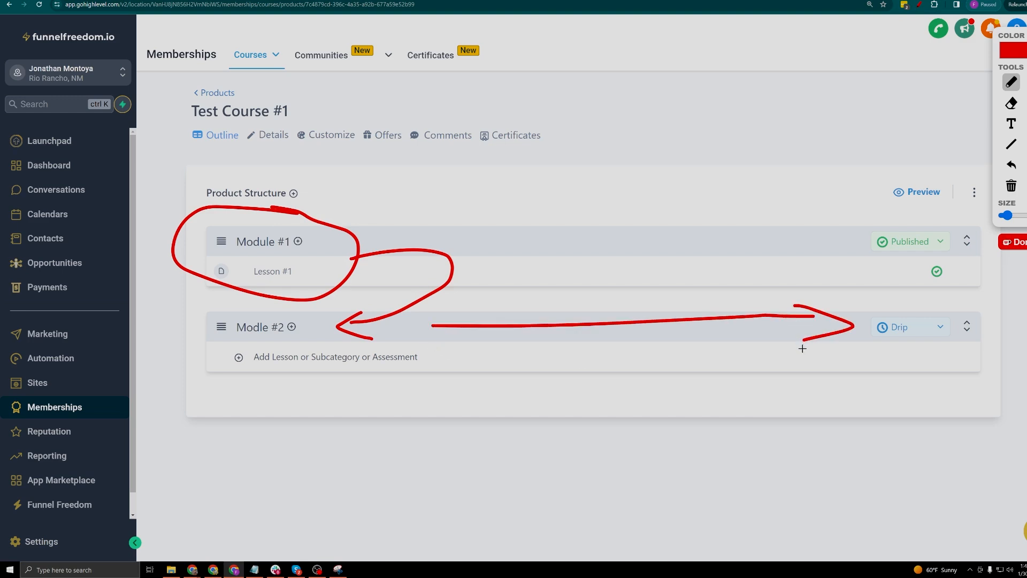
key(Escape)
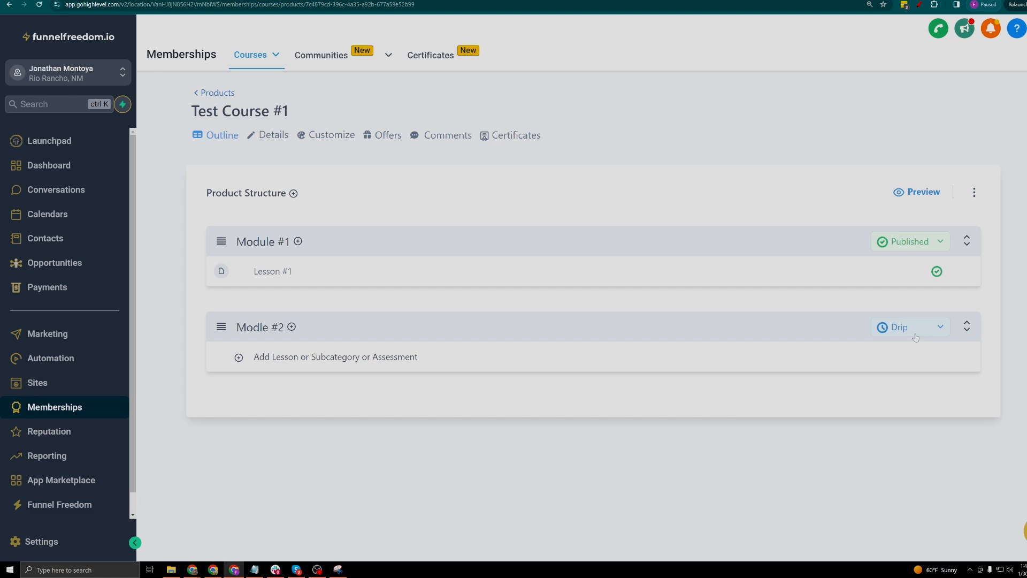
click(915, 337)
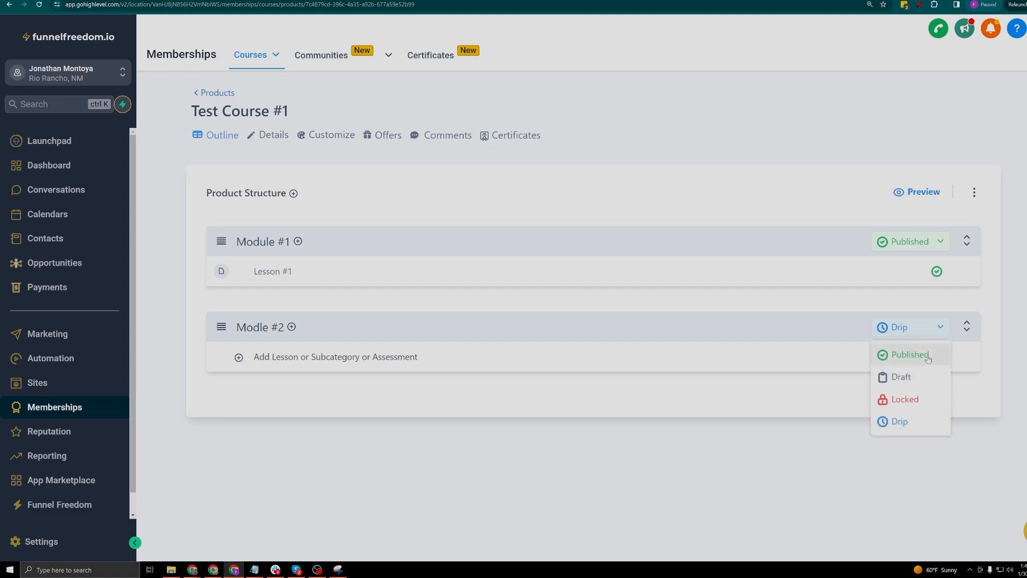
click(903, 354)
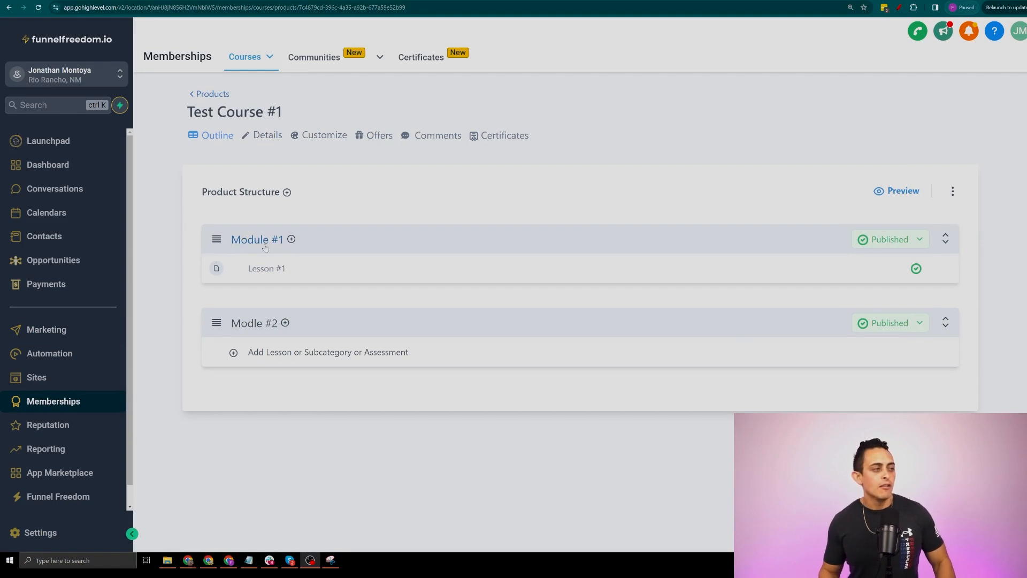
Preview Test Course #1 as a member, open Lesson #1, then return to the outline
click(287, 354)
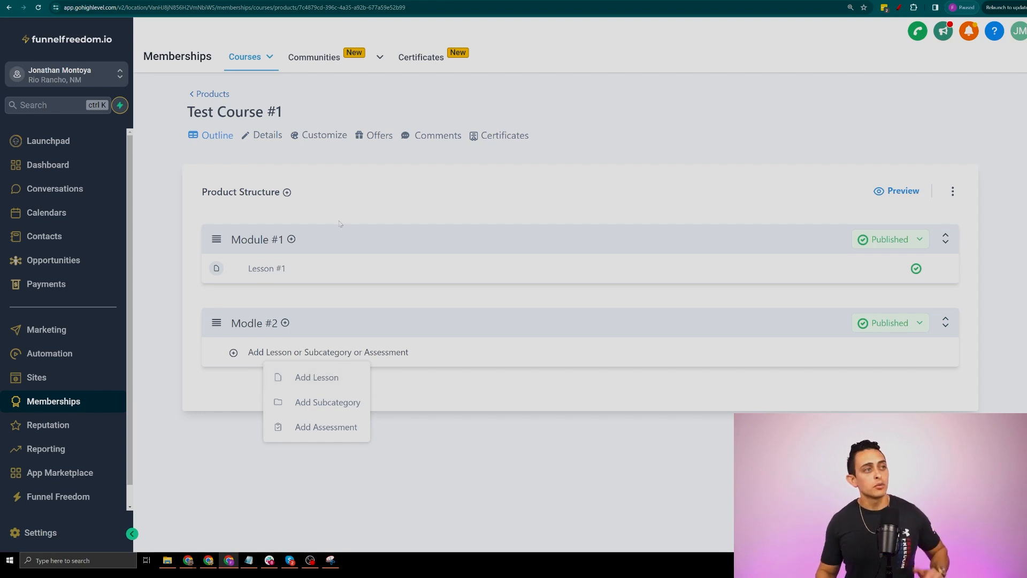
click(422, 210)
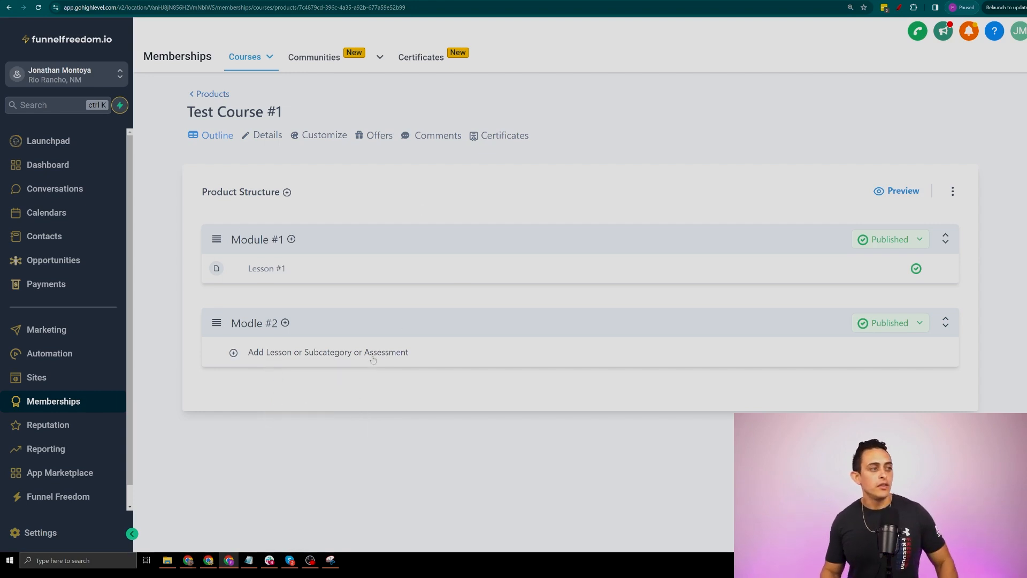
click(904, 191)
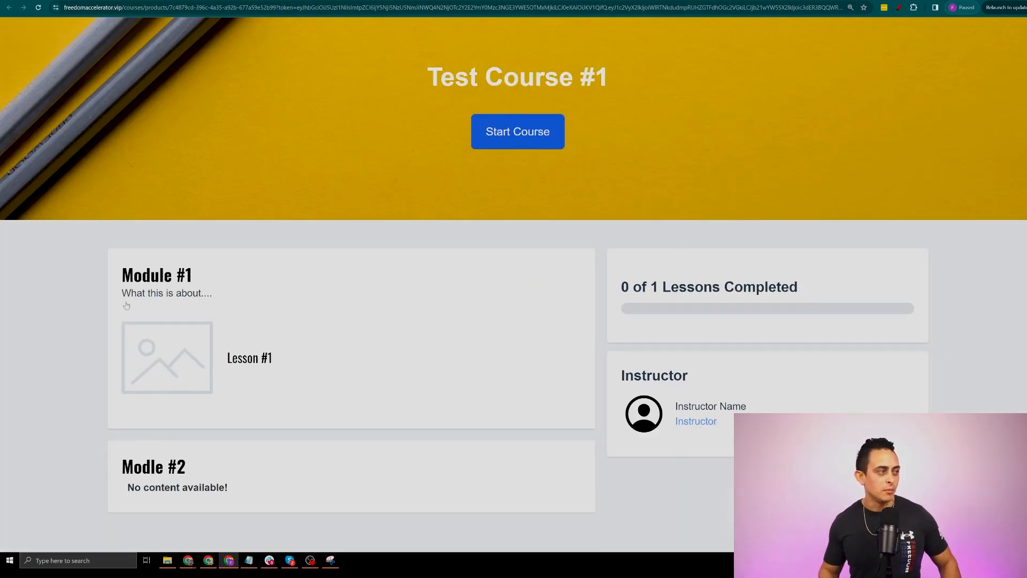
click(247, 362)
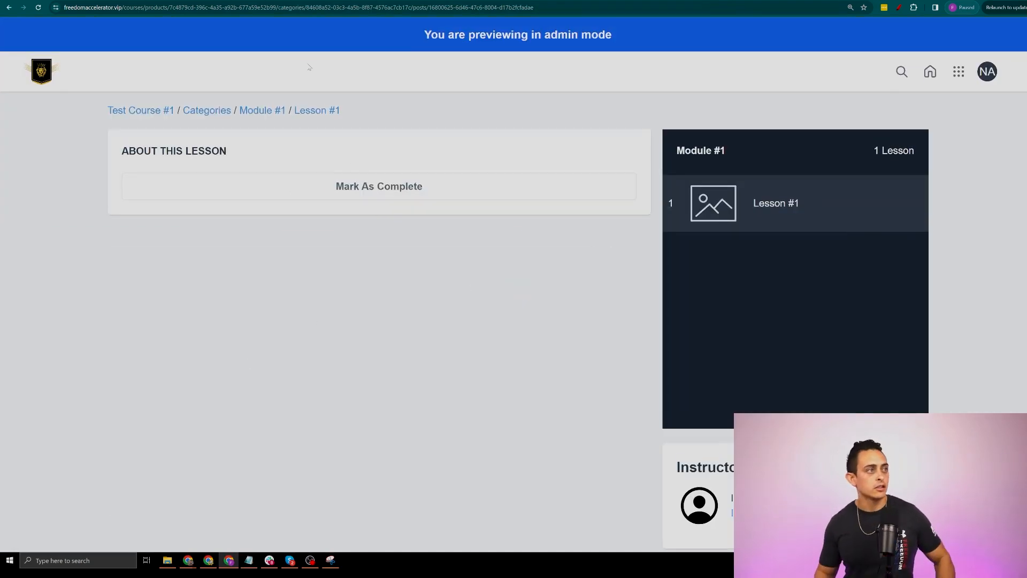
click(222, 1)
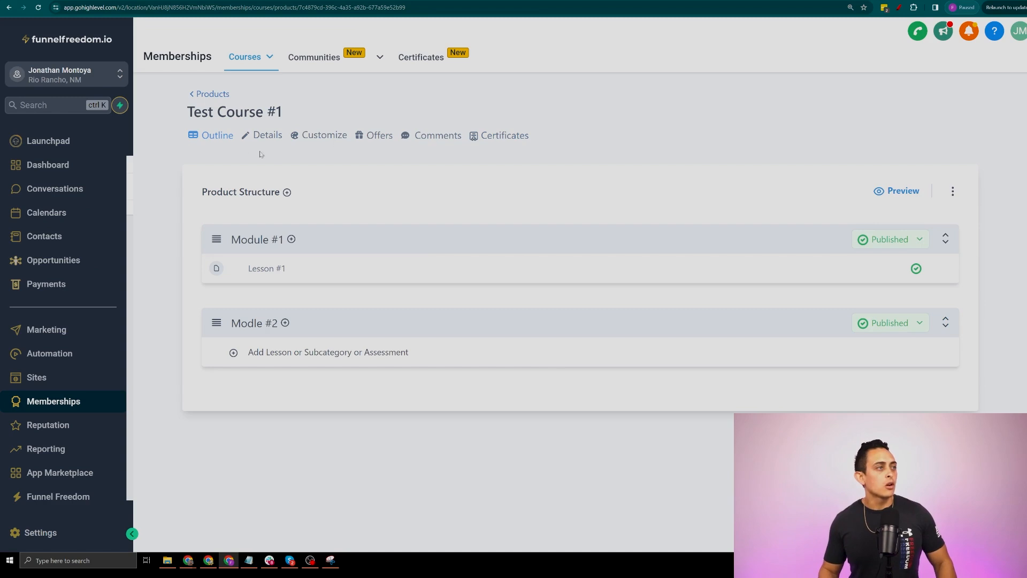
Open Test Course #1's Details tab and review the course title and description fields
click(260, 137)
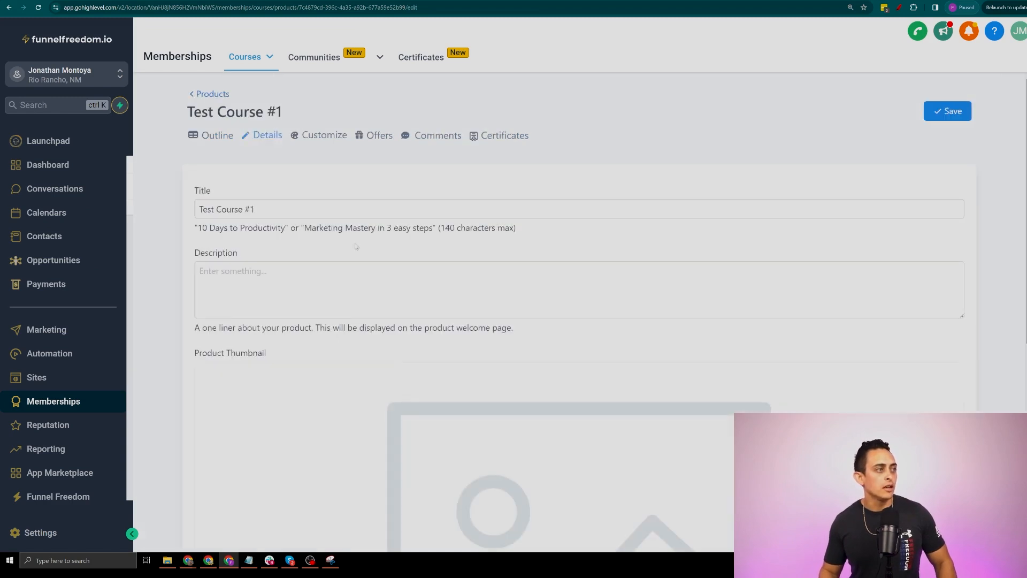
scroll(374, 240, down, 7)
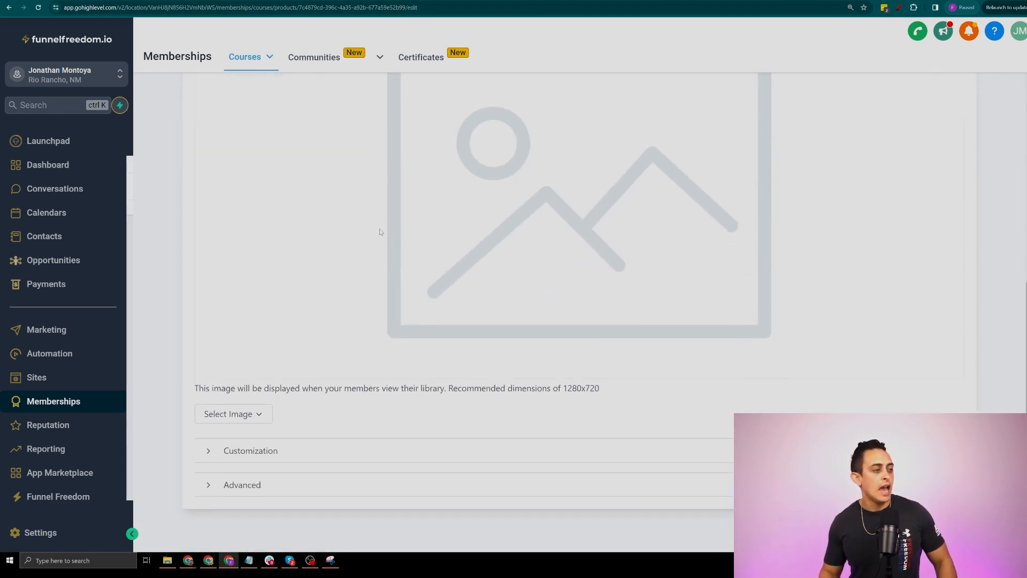
key(ctrl+minus)
scroll(321, 214, up, 6)
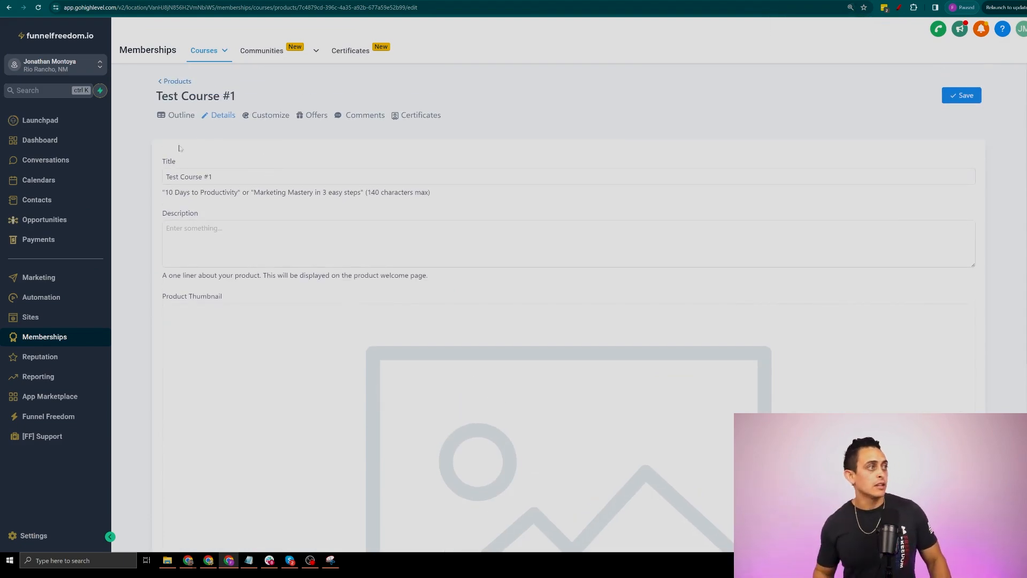
drag(213, 176, 163, 176)
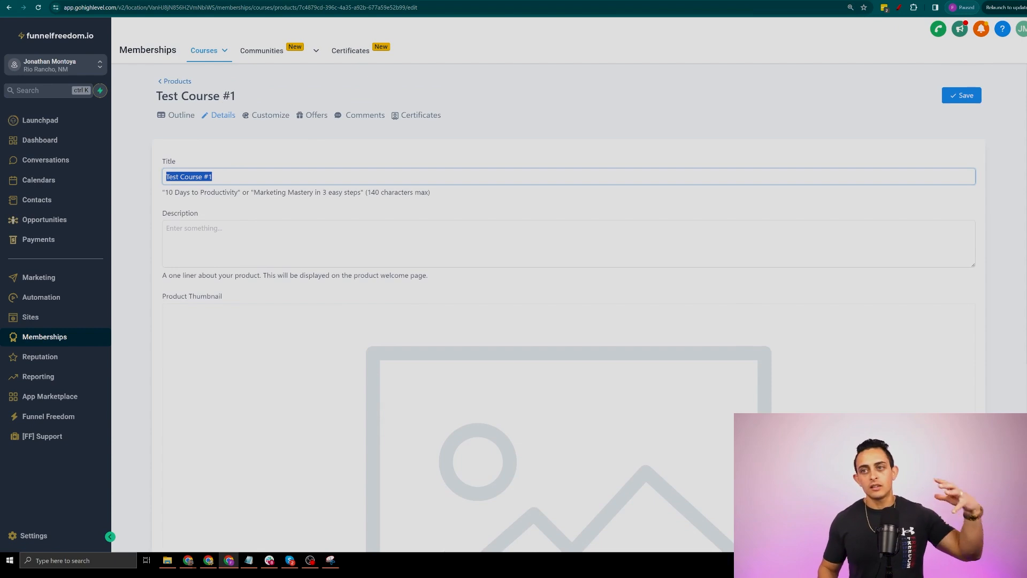
key(Tab)
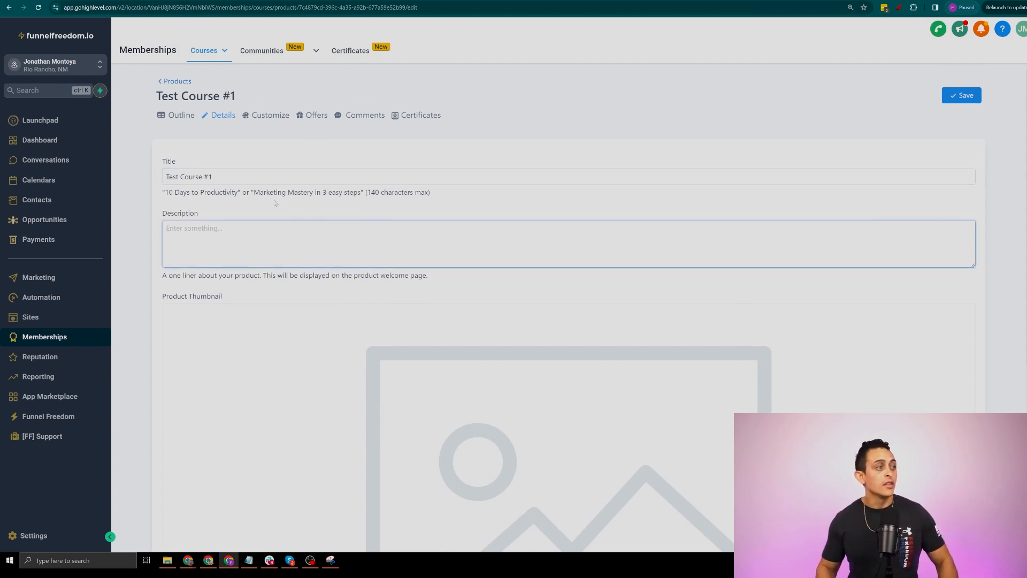
key(ctrl+plus)
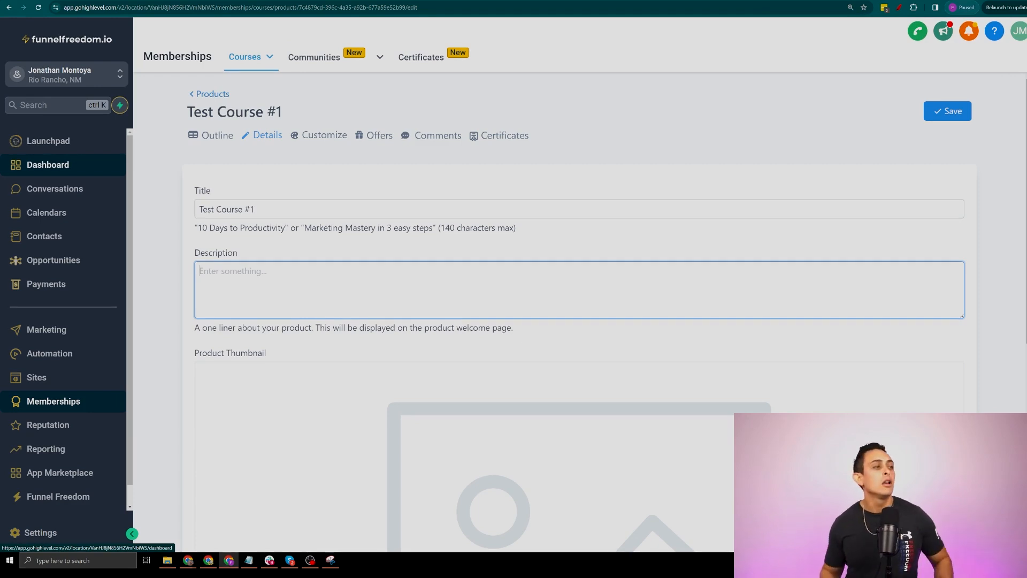
Scroll past the Product Thumbnail and expand the Customization section
scroll(338, 241, down, 3)
drag(268, 150, 188, 156)
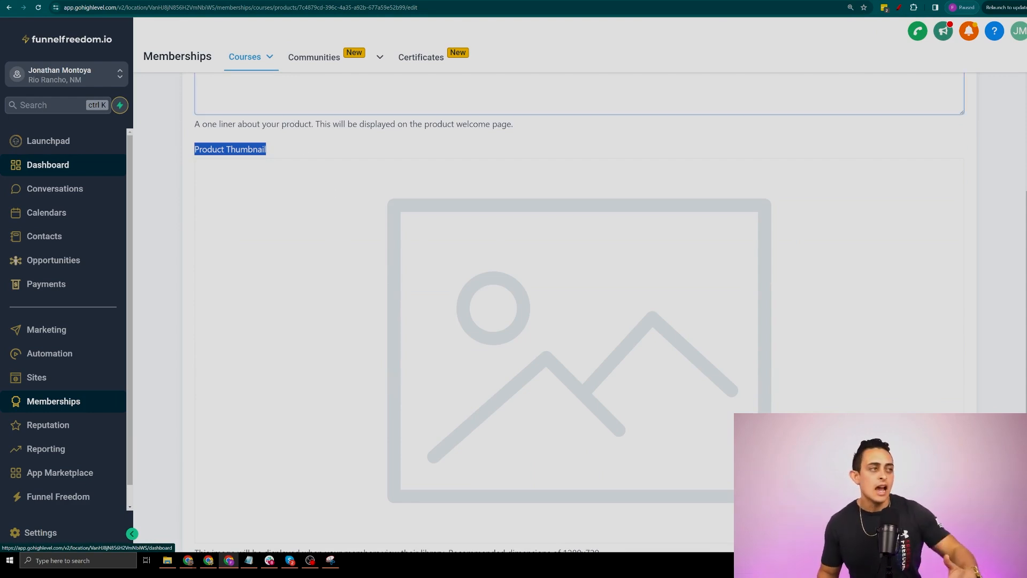
scroll(421, 155, down, 3)
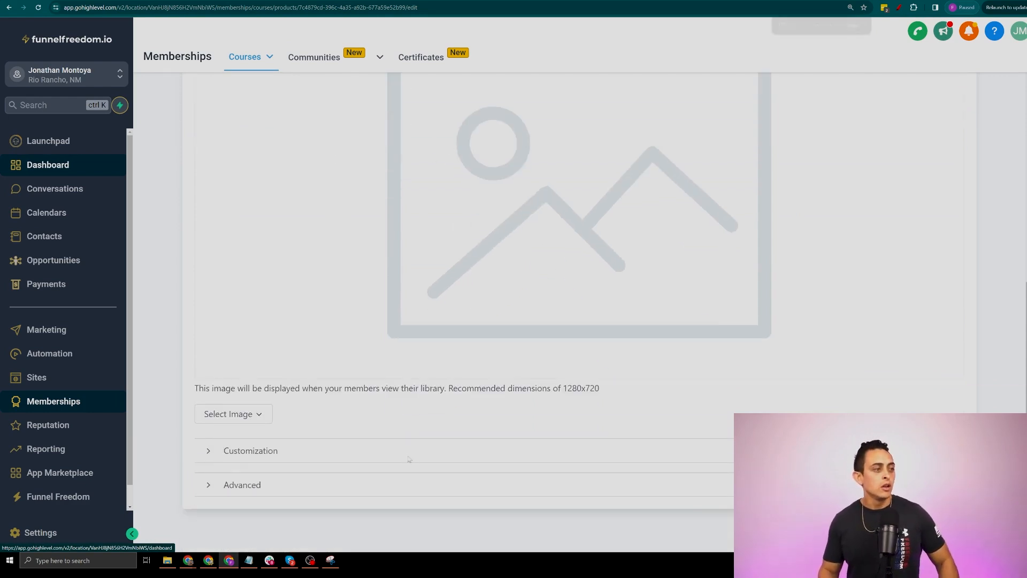
key(ctrl+plus)
click(266, 429)
scroll(344, 389, down, 4)
scroll(322, 225, down, 1)
scroll(322, 225, down, 1)
scroll(313, 246, down, 1)
scroll(303, 269, up, 1)
Replace the default Instructor heading with the instructor's name
drag(257, 186, 129, 184)
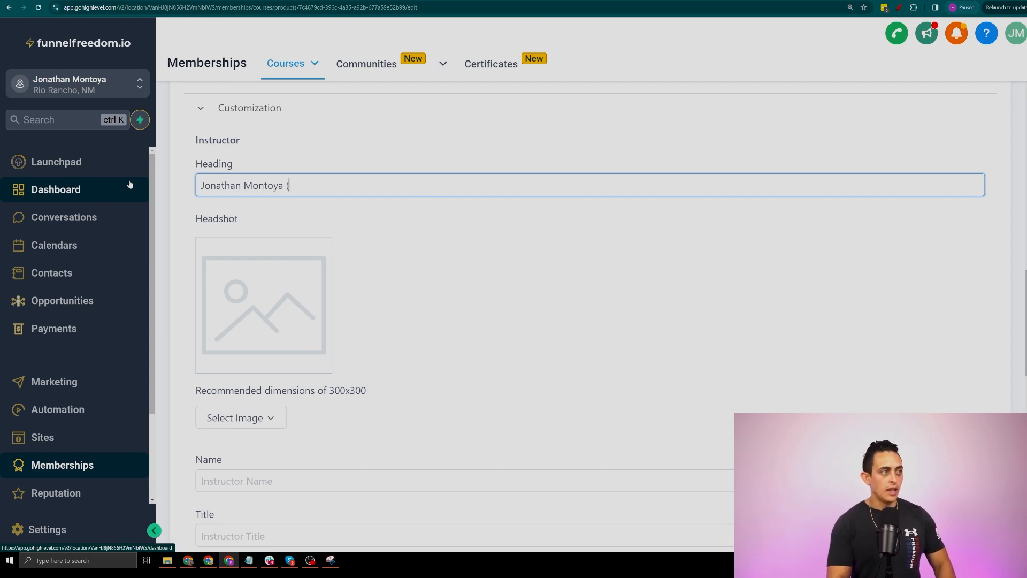
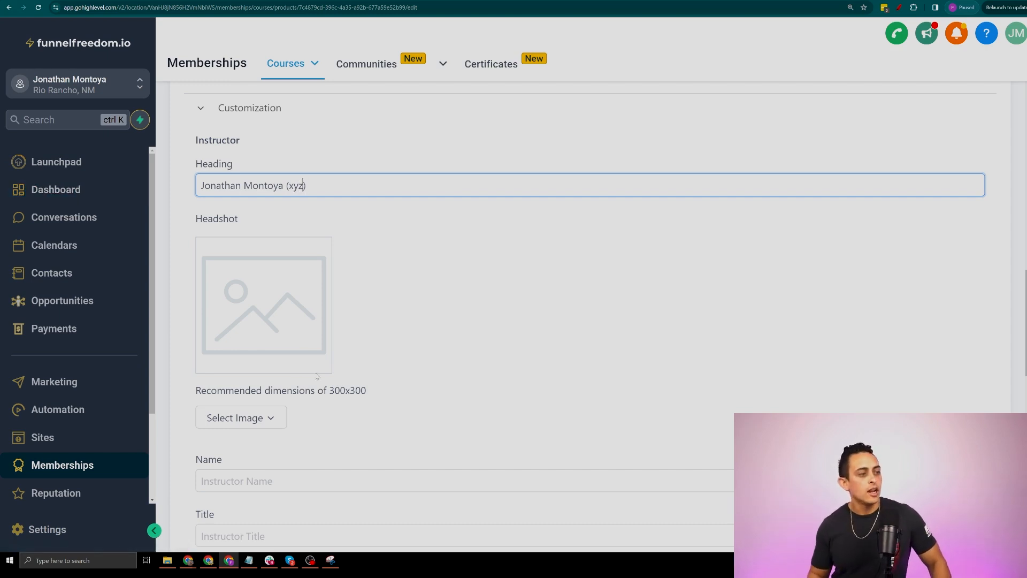
scroll(589, 321, up, 1)
scroll(385, 353, down, 2)
drag(385, 351, 324, 350)
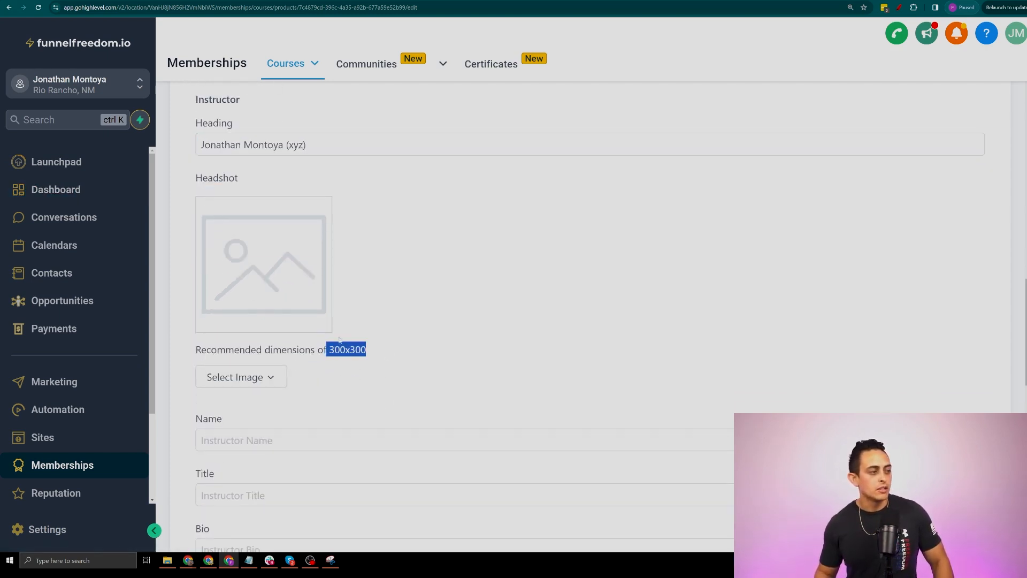
scroll(424, 236, down, 5)
click(427, 196)
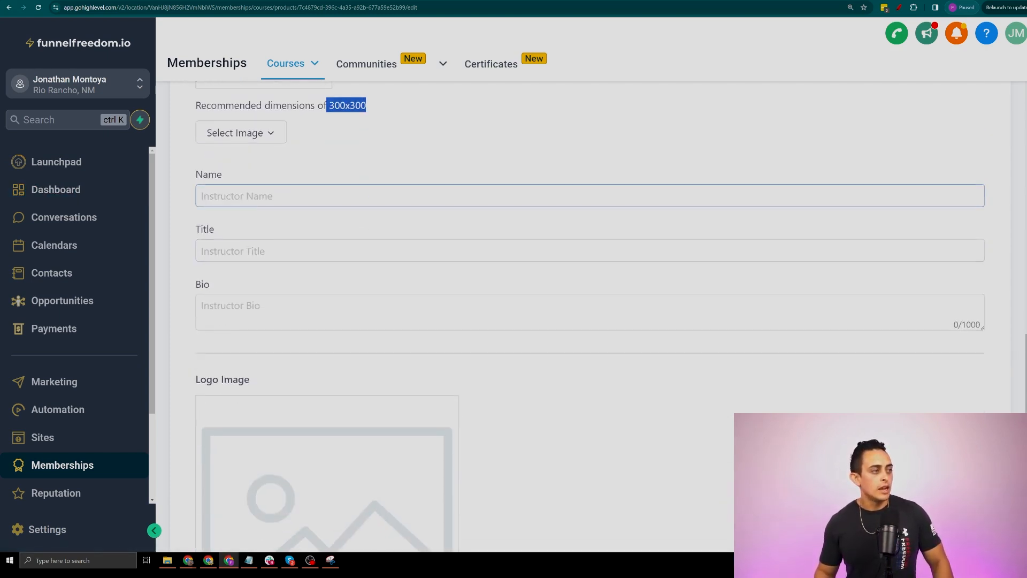
Review the Advanced settings section of the course details, then collapse it
scroll(588, 321, down, 3)
scroll(296, 266, down, 3)
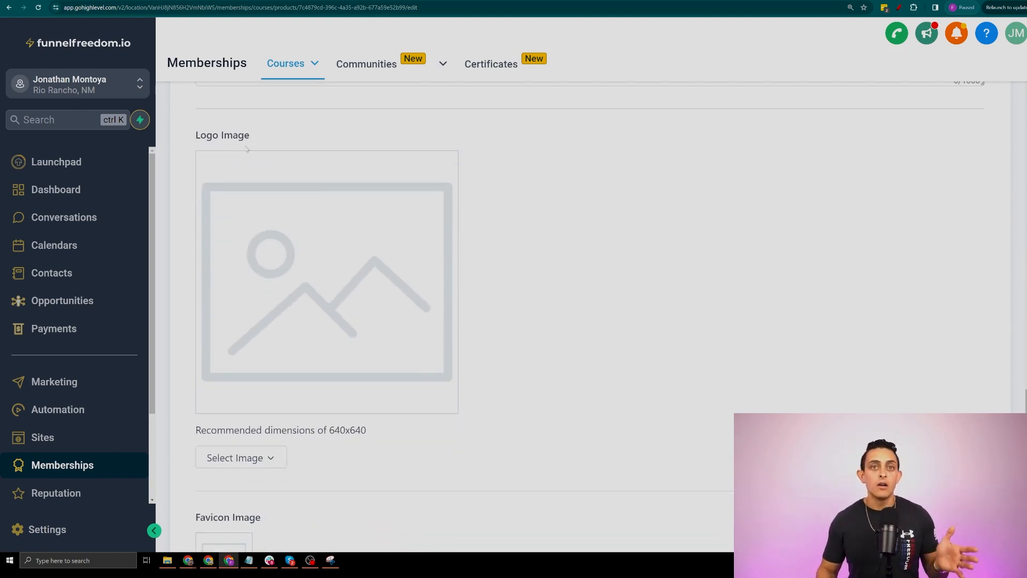
scroll(298, 196, down, 5)
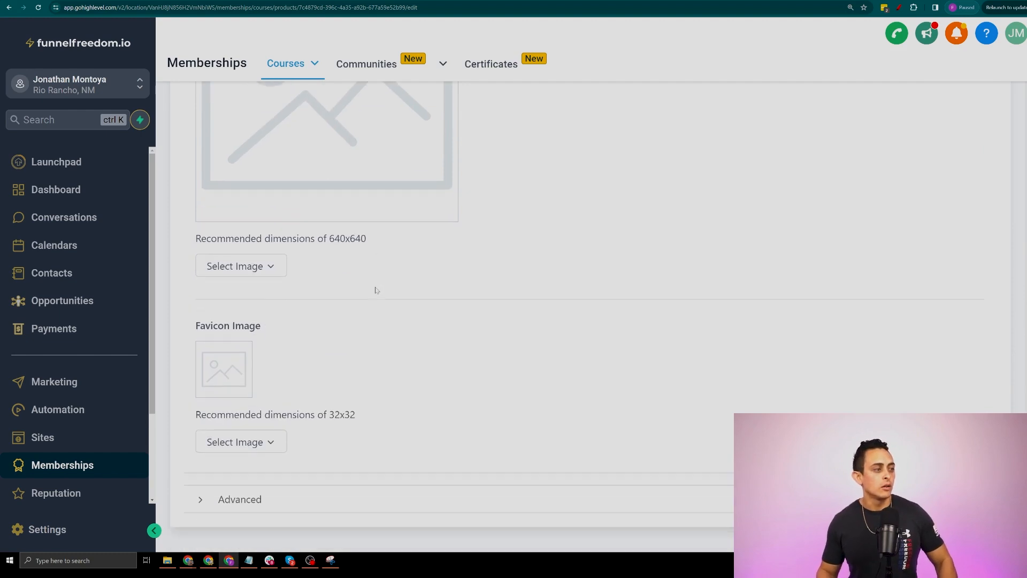
click(240, 472)
scroll(365, 344, down, 9)
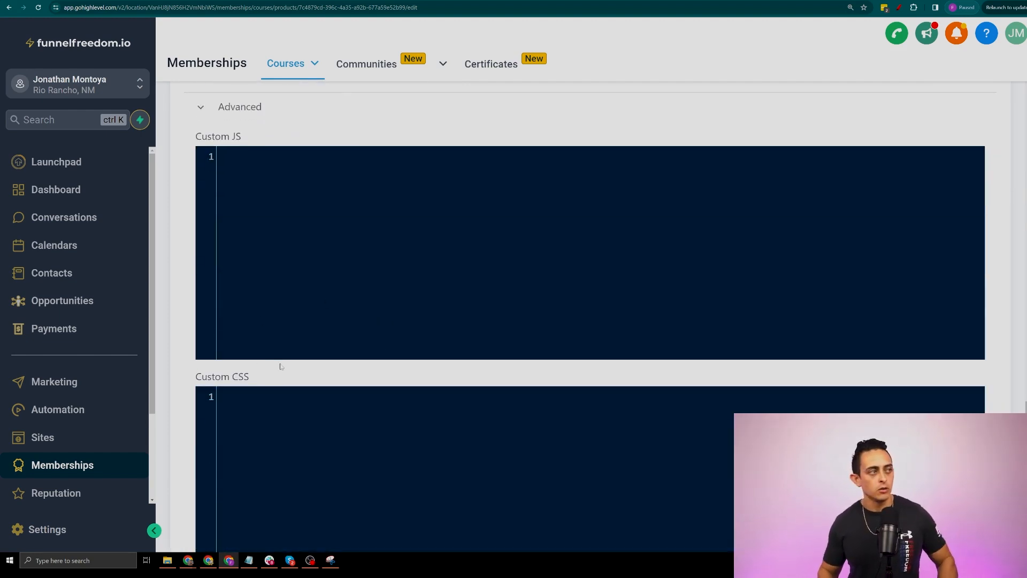
scroll(274, 377, up, 3)
click(244, 239)
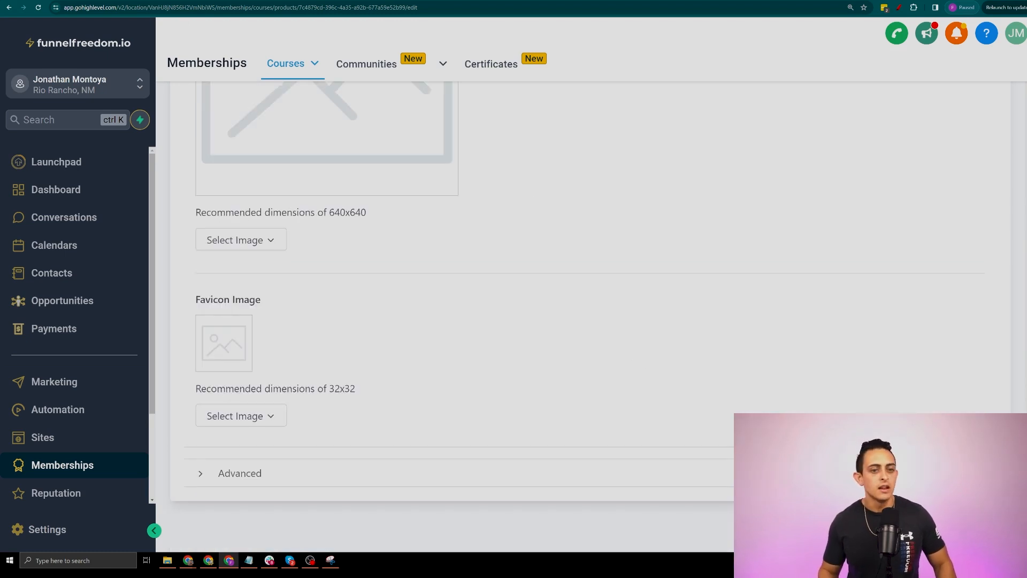
scroll(306, 182, up, 18)
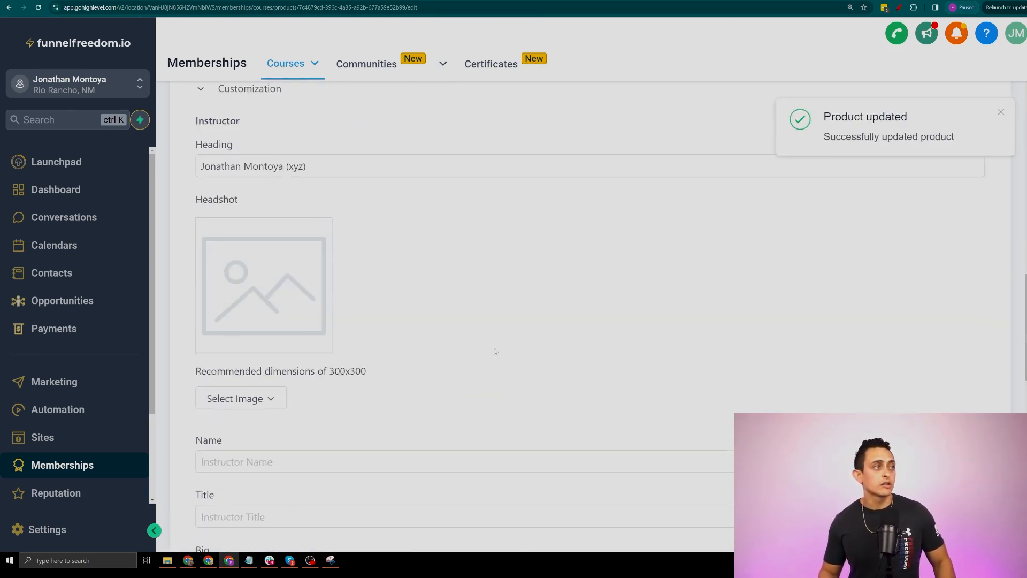
Go to Courses > Products, open Test Course #1, and return to the 9-product list
mouse_move(288, 64)
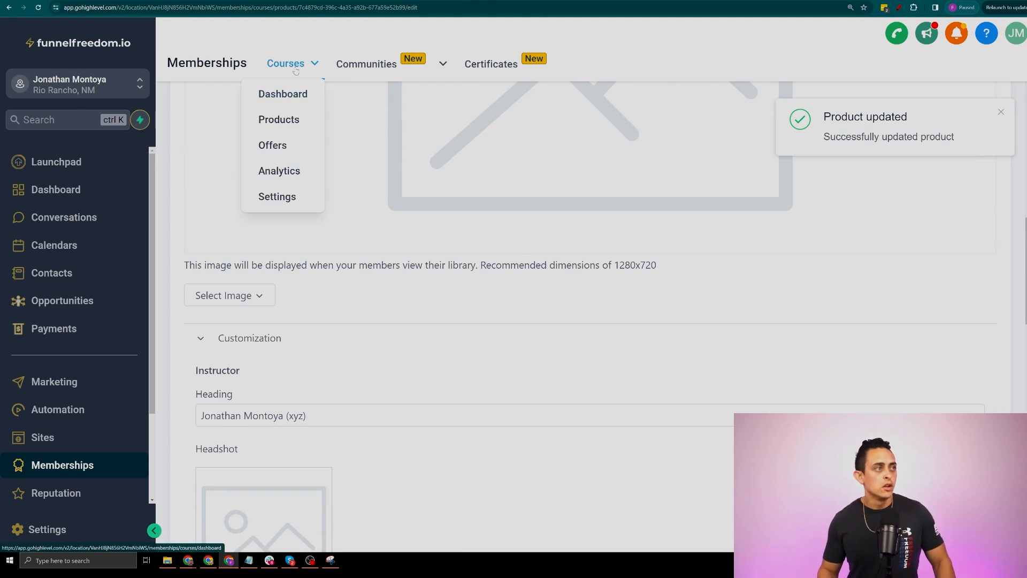
click(293, 118)
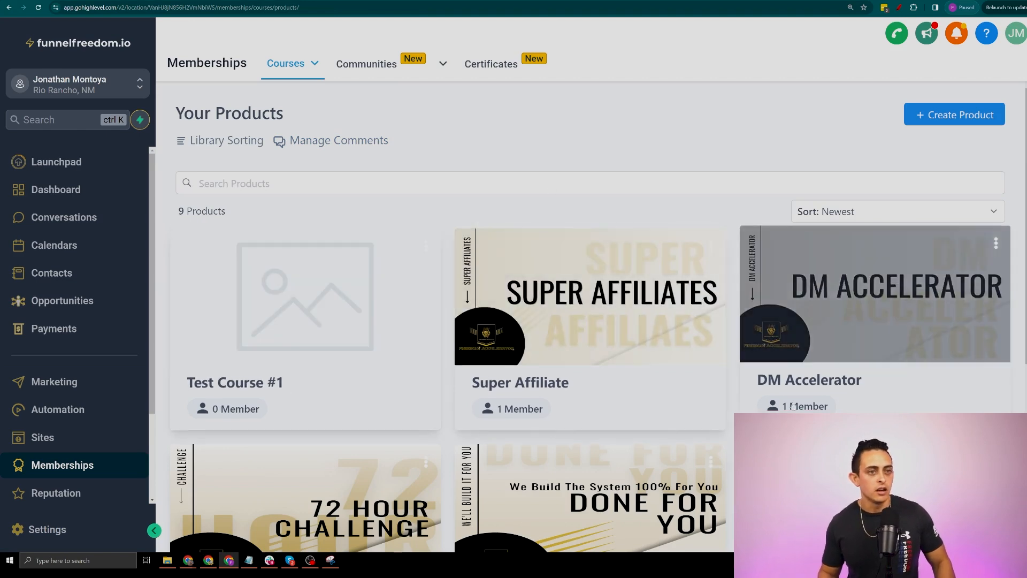
scroll(849, 410, down, 2)
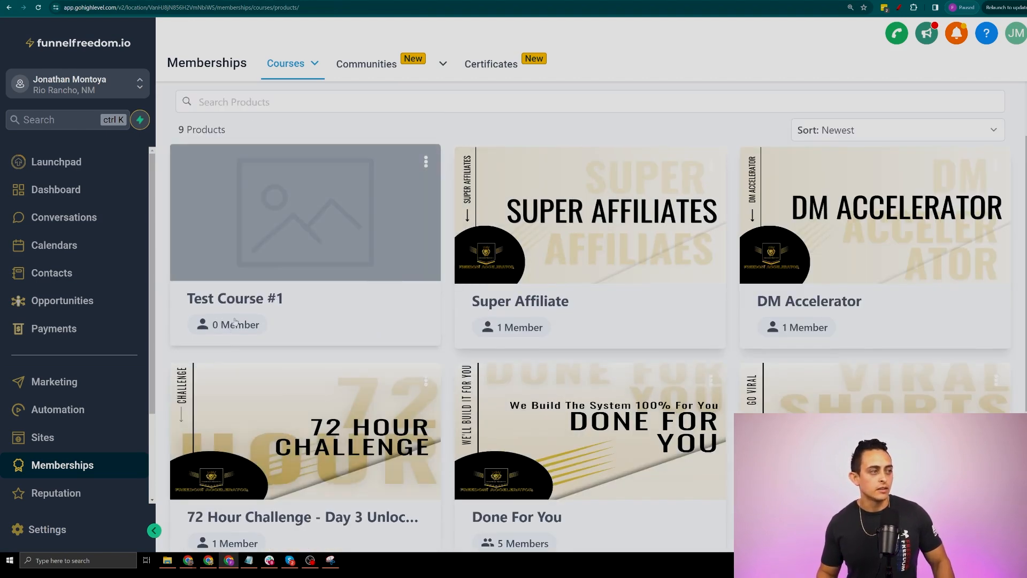
click(232, 324)
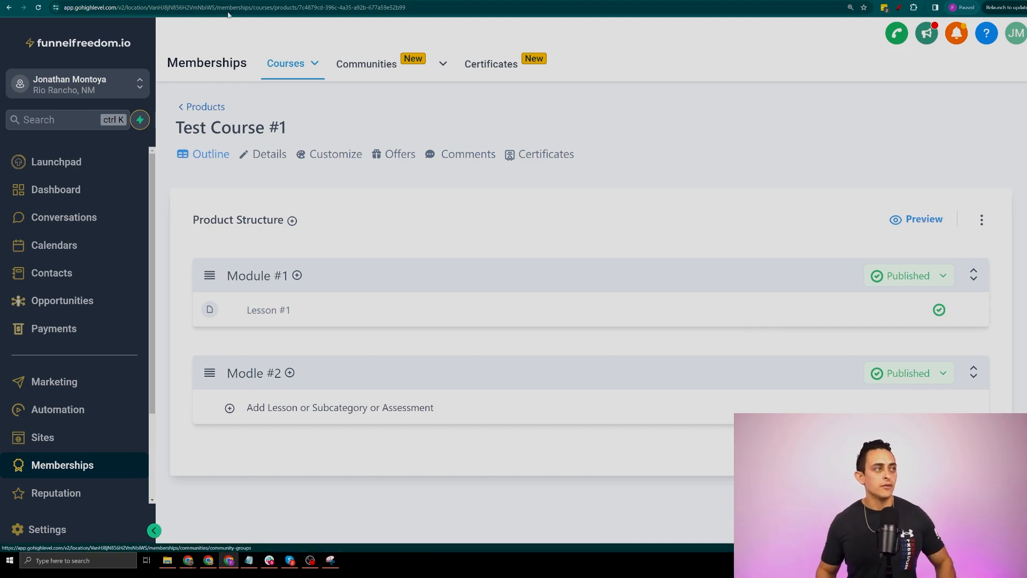
click(193, 109)
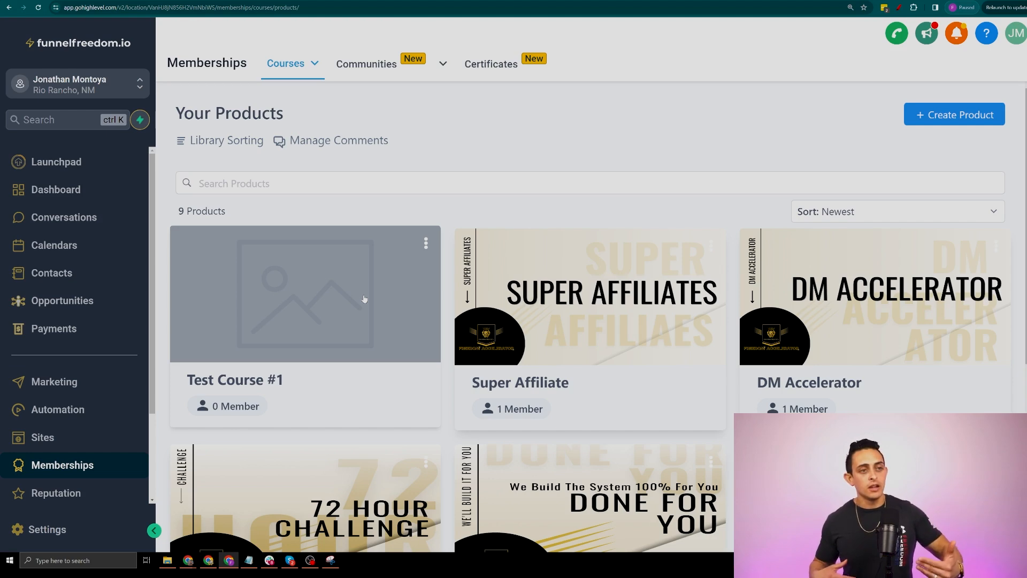
scroll(363, 299, down, 5)
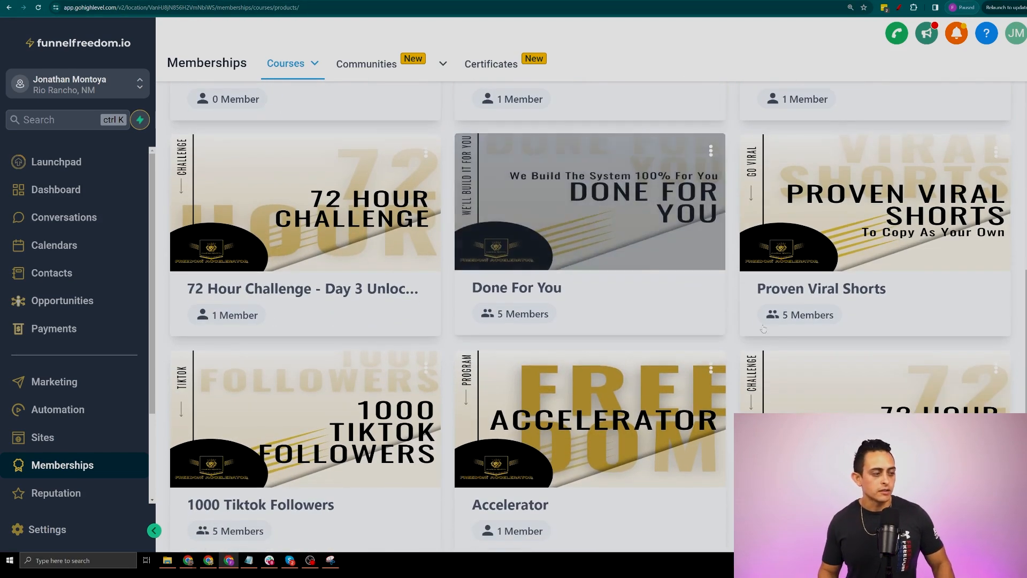
scroll(284, 400, up, 2)
Open the 72 Hour Challenge course and look through its Day #1 The Freedom Roadmap lesson
click(357, 305)
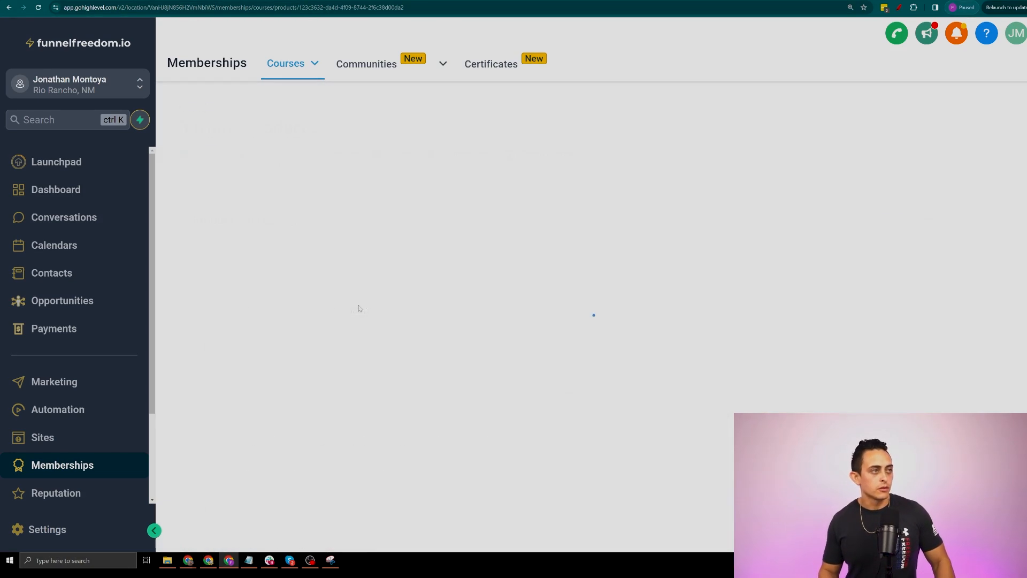
scroll(458, 179, down, 2)
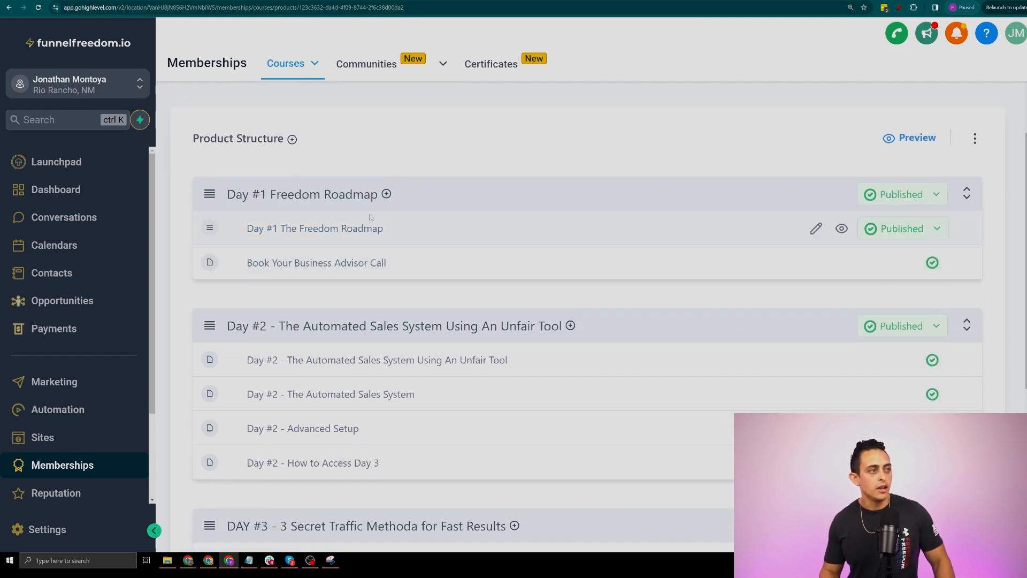
click(294, 229)
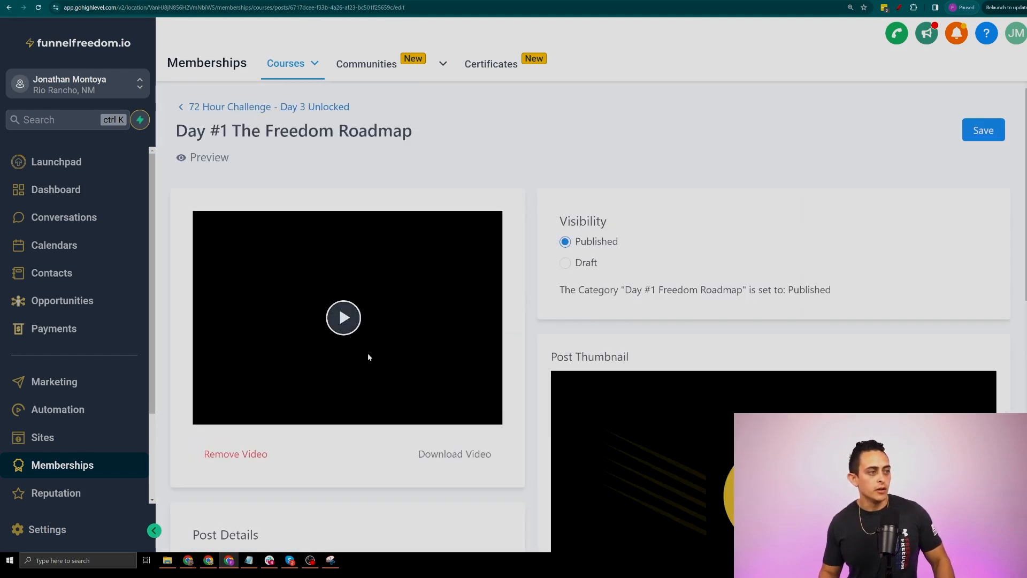
scroll(406, 320, down, 2)
scroll(405, 303, down, 10)
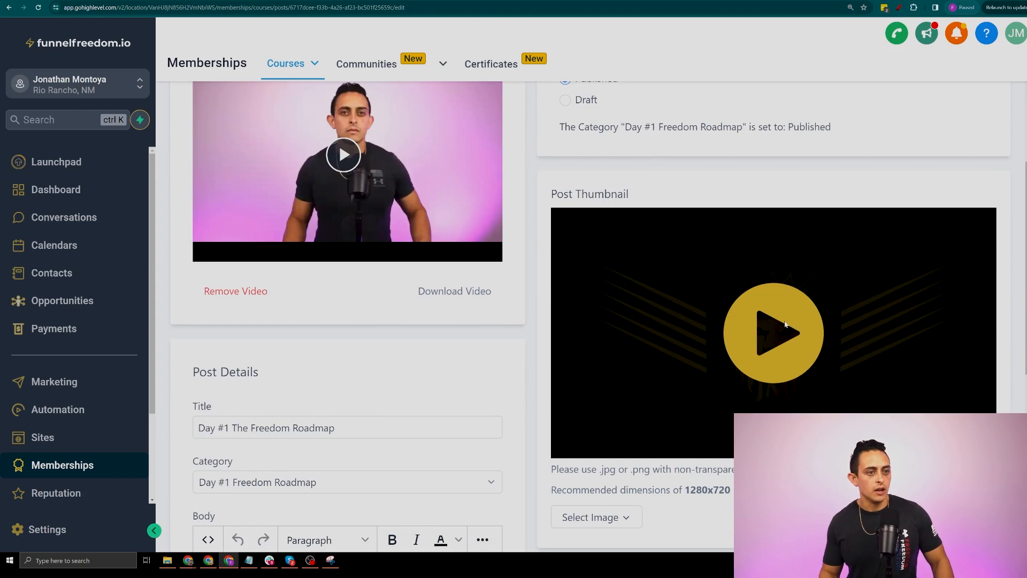
scroll(347, 320, down, 3)
scroll(348, 321, up, 5)
scroll(347, 321, down, 3)
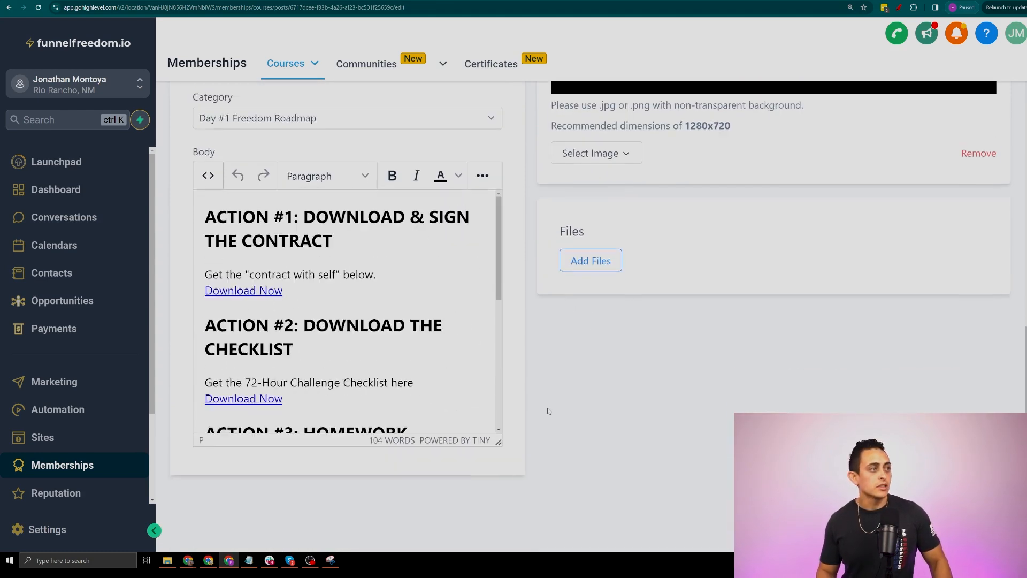
scroll(258, 178, up, 10)
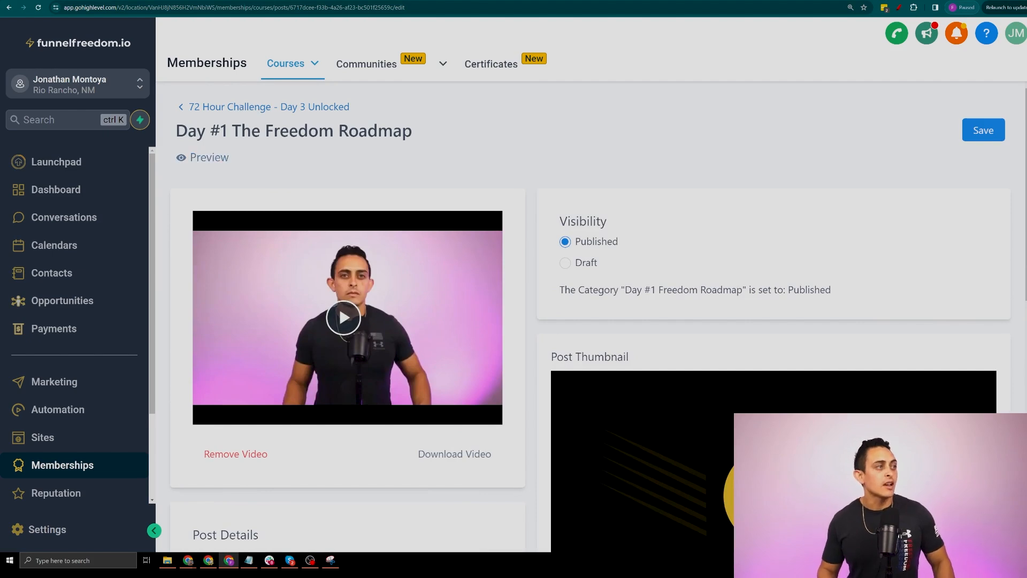
Return to the 72 Hour Challenge outline and open its student preview
click(249, 106)
scroll(251, 251, down, 2)
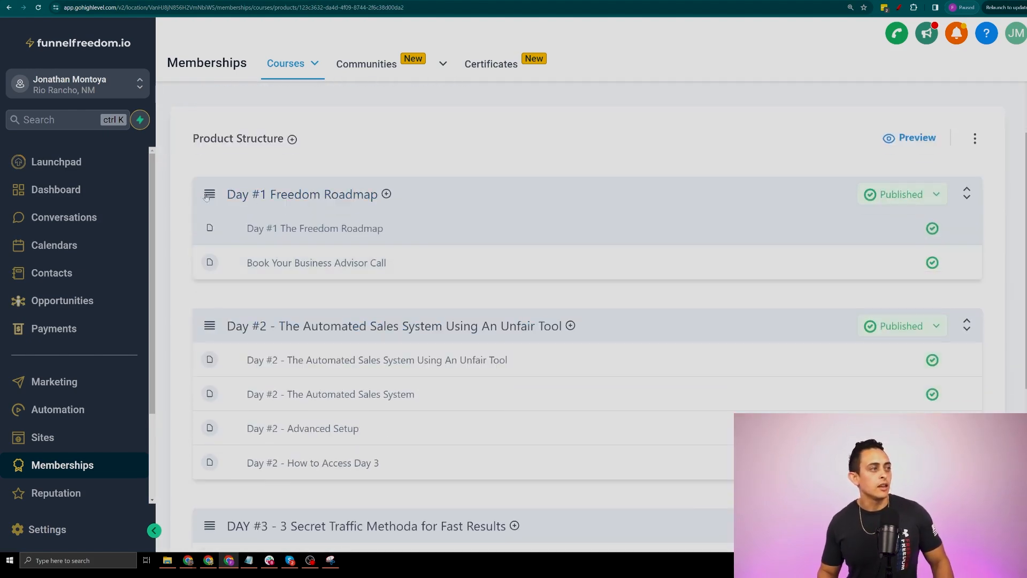
scroll(251, 251, down, 5)
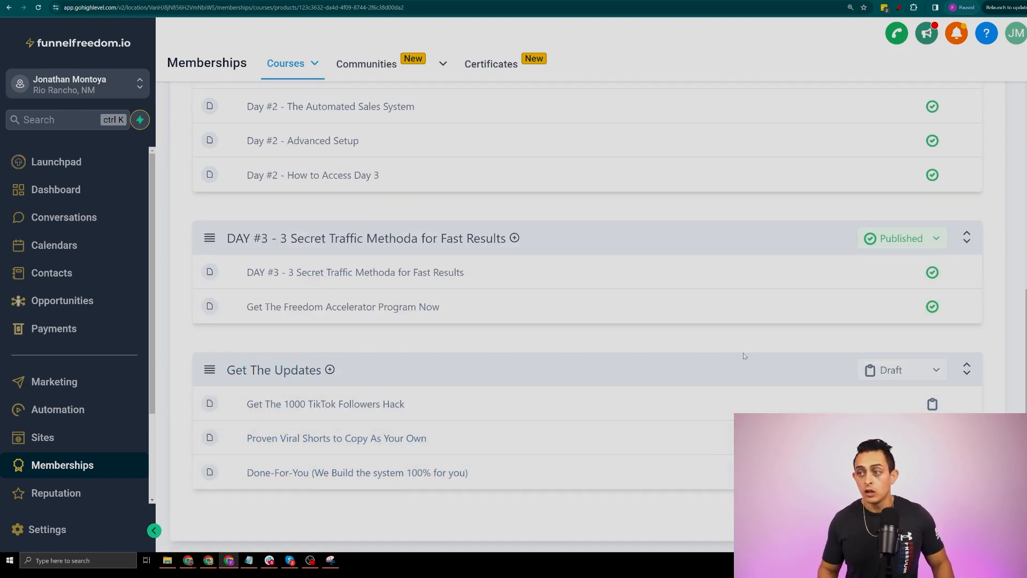
scroll(800, 356, up, 6)
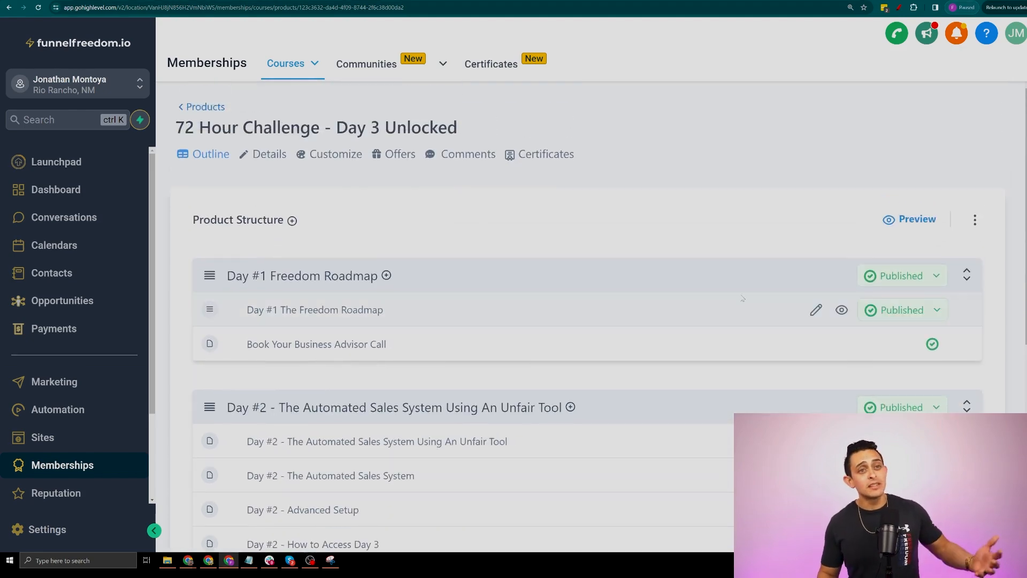
click(917, 220)
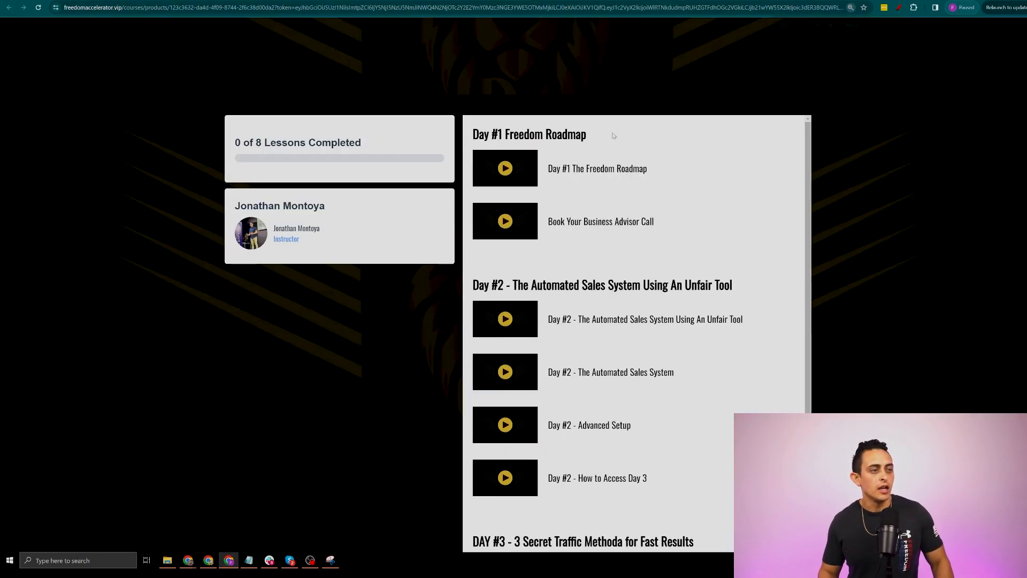
Open the Day #1 The Freedom Roadmap lesson in the preview, zoomed in, and read through it
scroll(641, 230, up, 3)
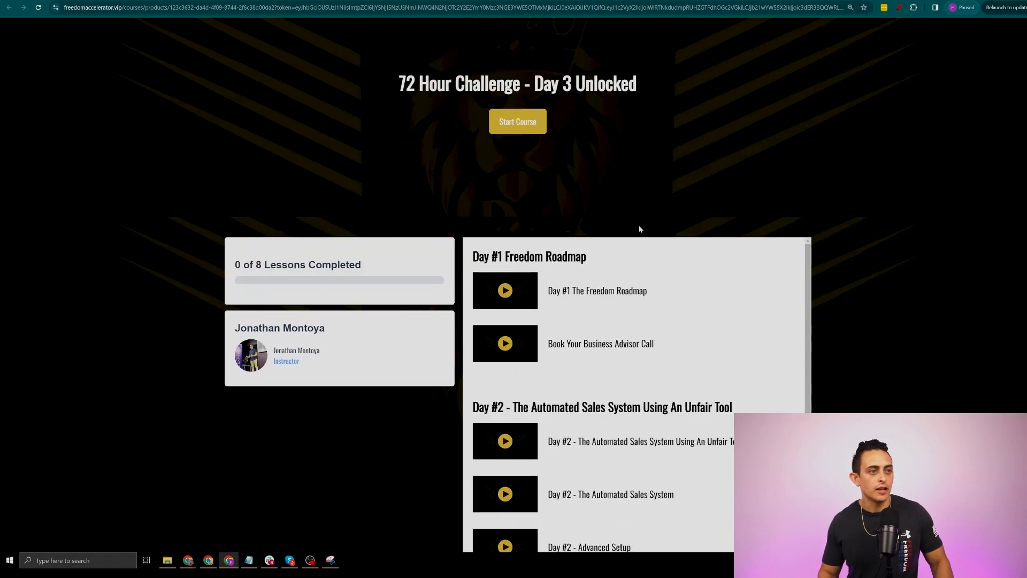
click(639, 291)
key(ctrl+plus)
key(ctrl+plus)
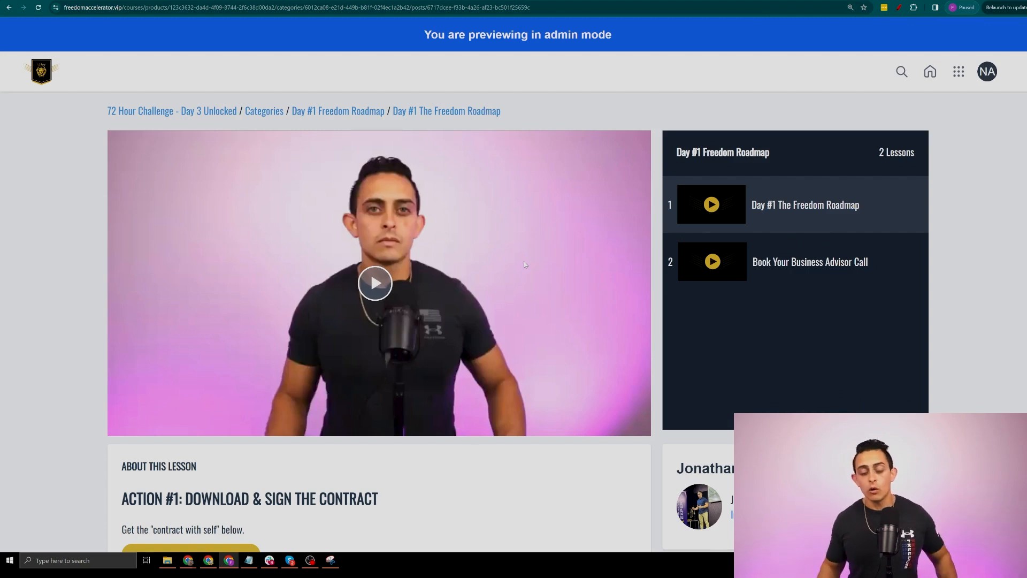
scroll(786, 264, down, 5)
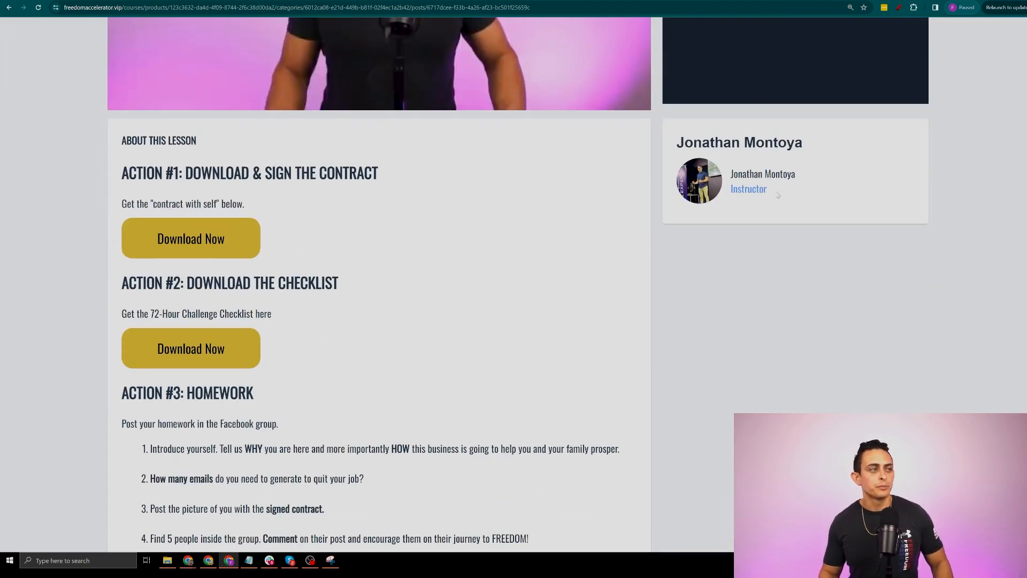
triple_click(786, 197)
scroll(793, 342, up, 6)
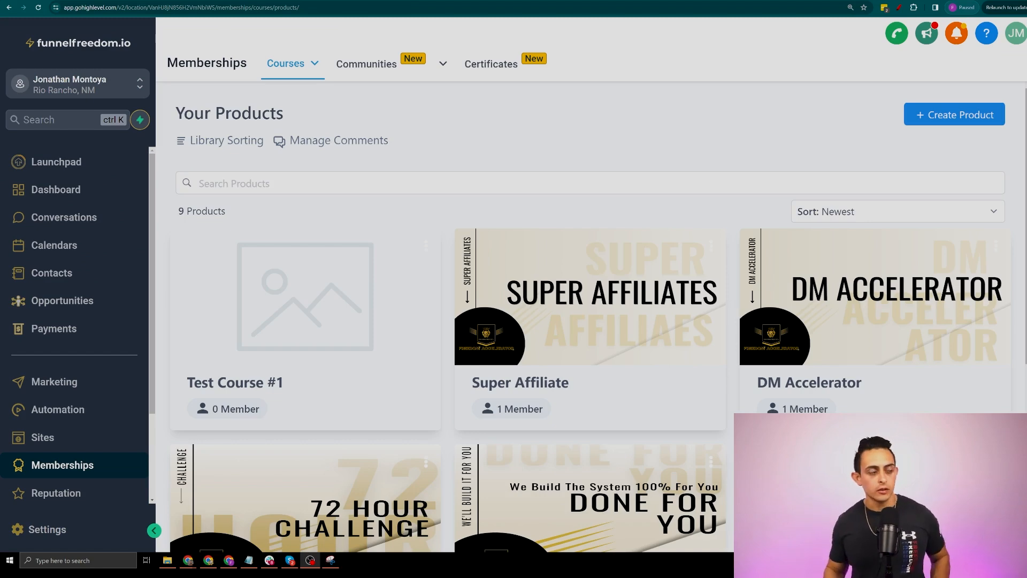
Open Test Course #1's theme choices and start customizing the Classic theme
click(387, 262)
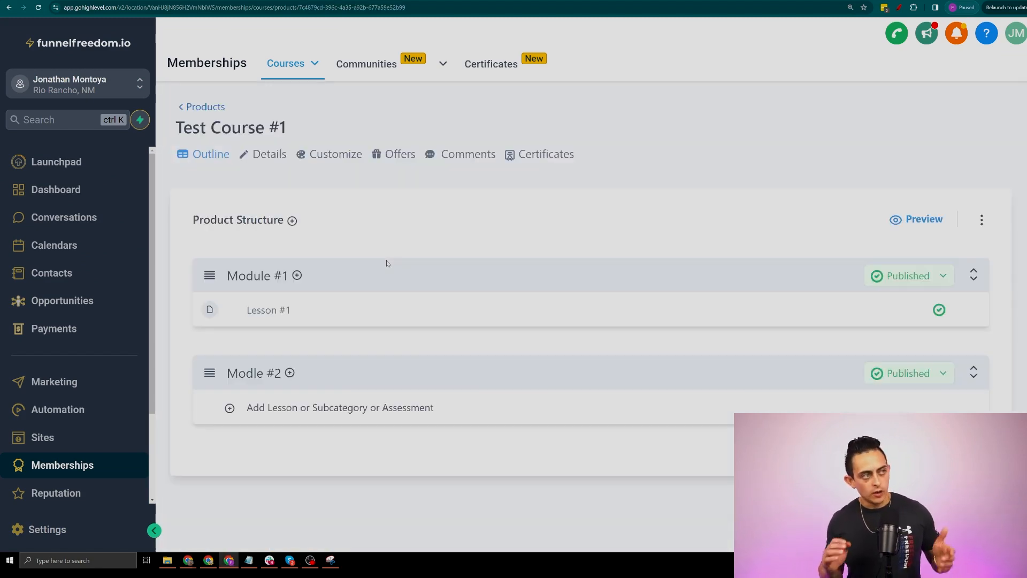
click(337, 155)
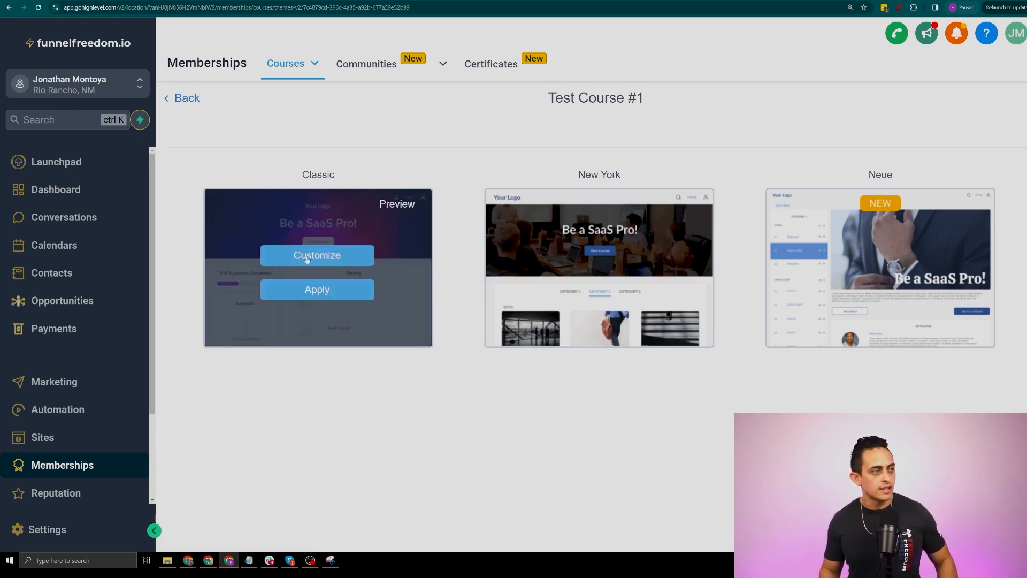
click(345, 262)
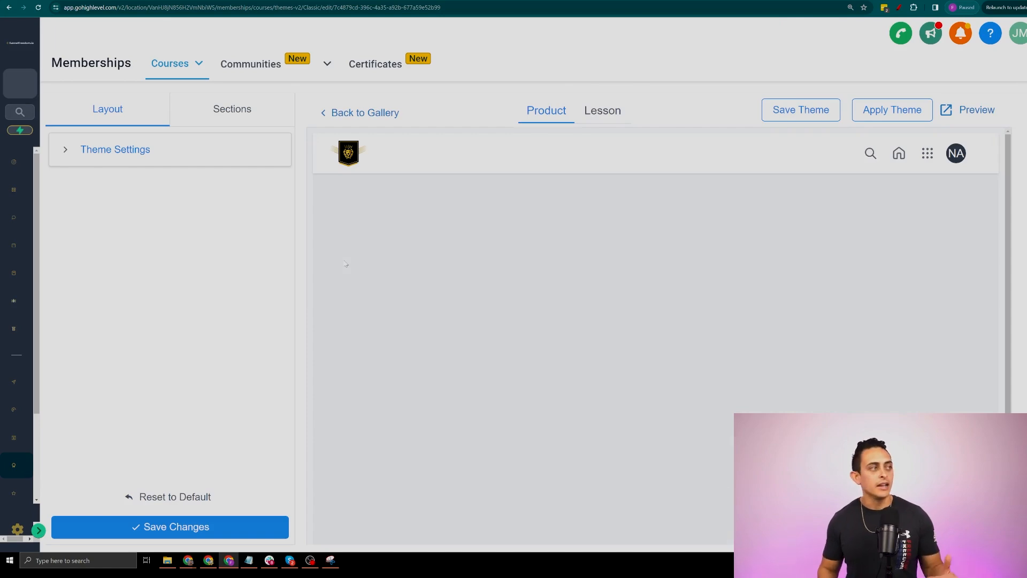
Expand Layout > Theme Settings for the Test Course #1 product page
scroll(676, 339, down, 3)
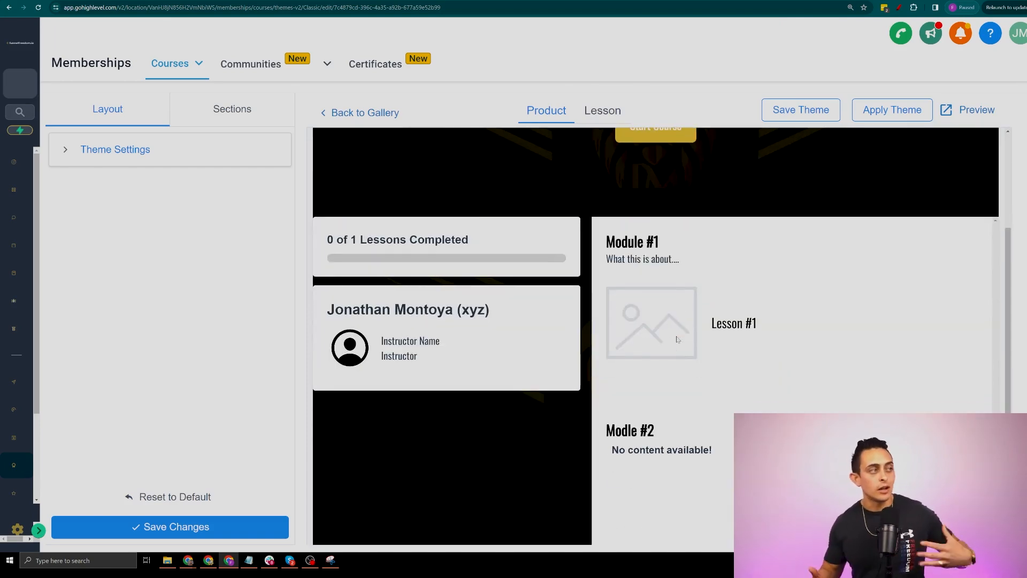
scroll(385, 214, up, 3)
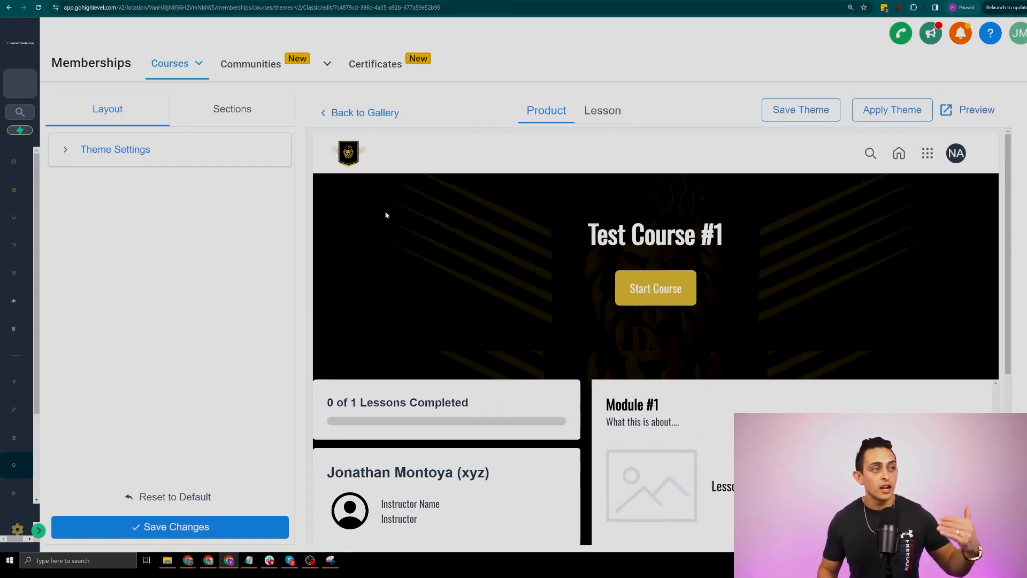
click(234, 117)
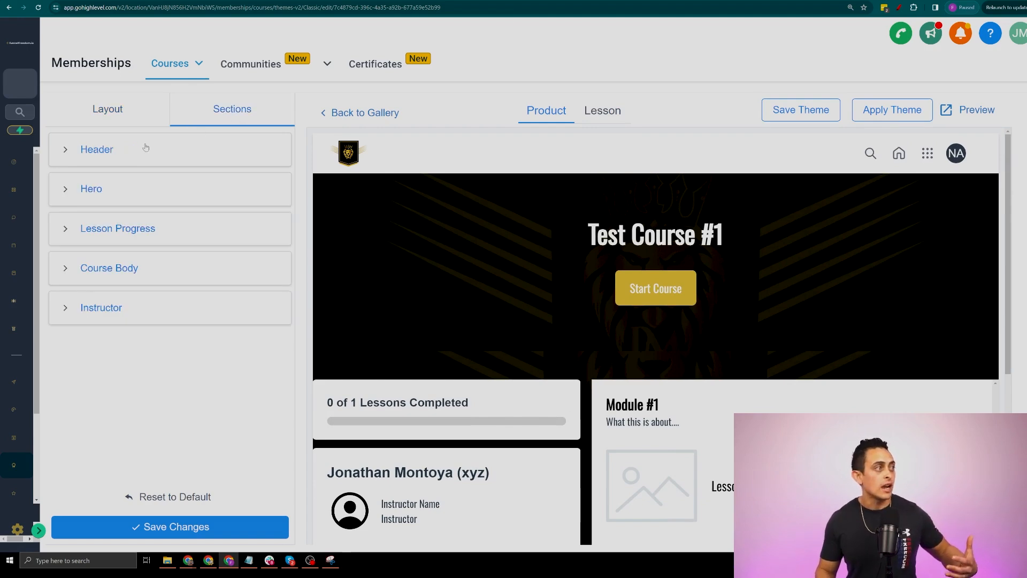
click(50, 121)
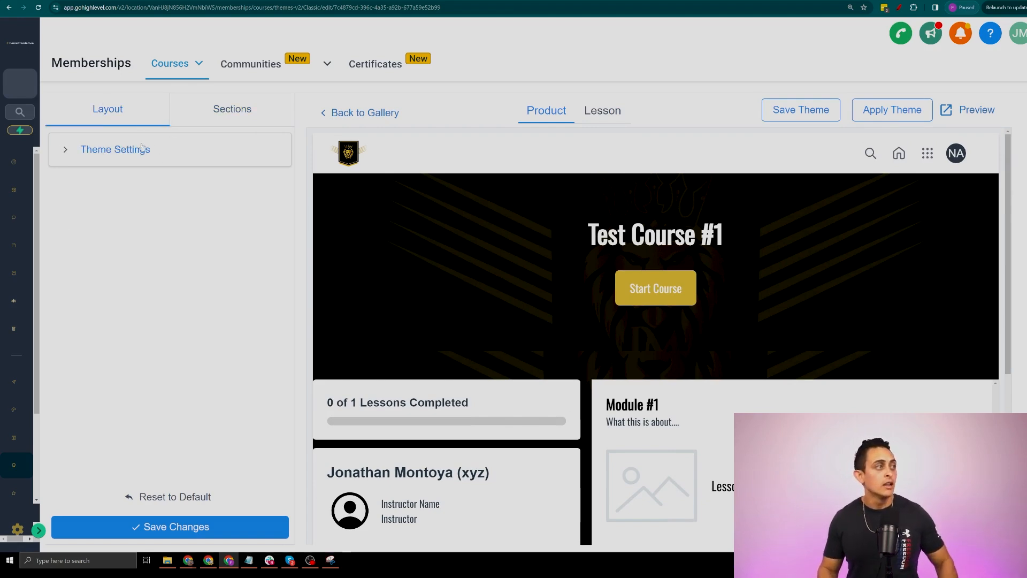
click(142, 147)
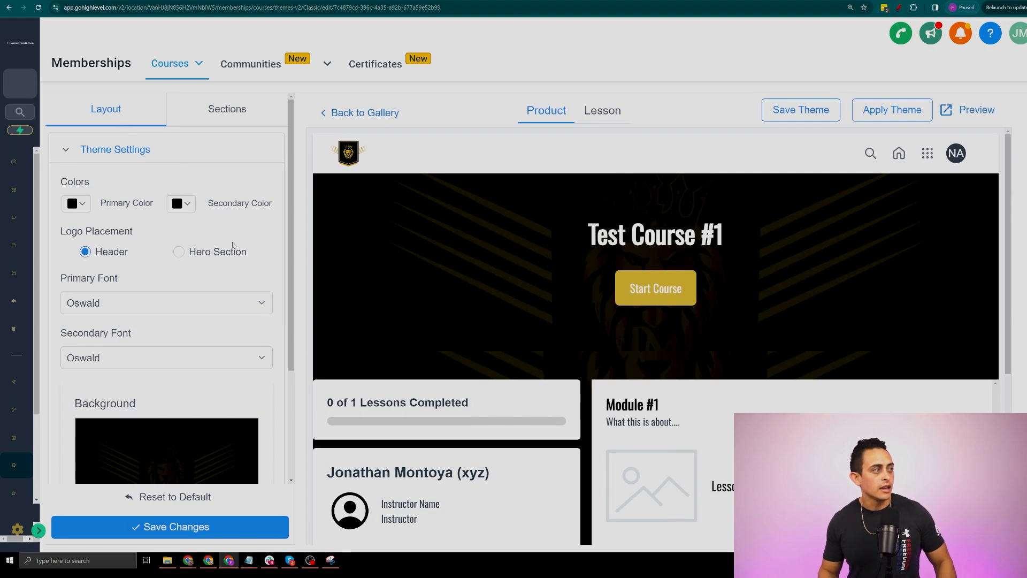
scroll(537, 289, down, 2)
scroll(151, 408, down, 3)
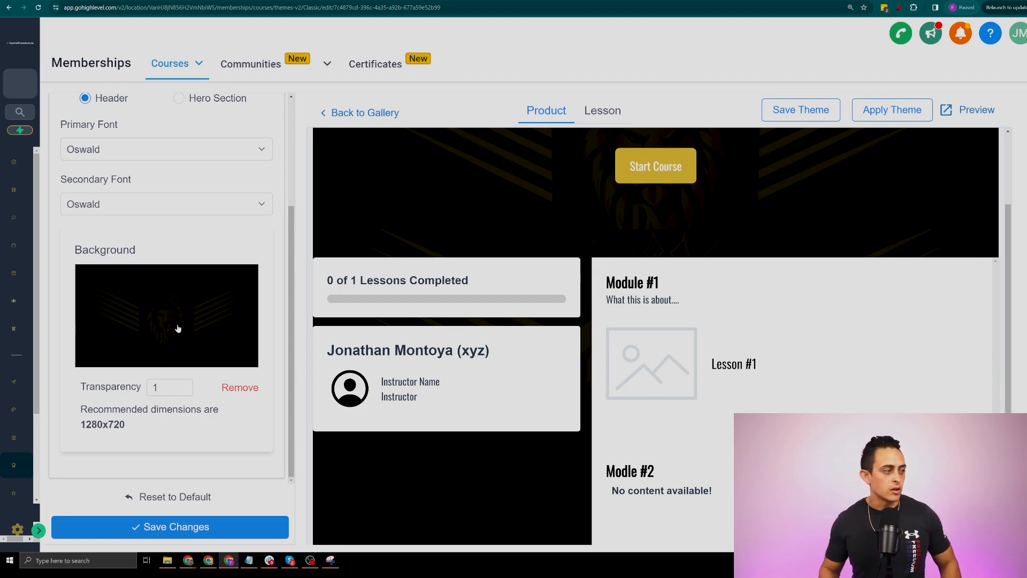
scroll(188, 314, up, 3)
scroll(773, 346, up, 3)
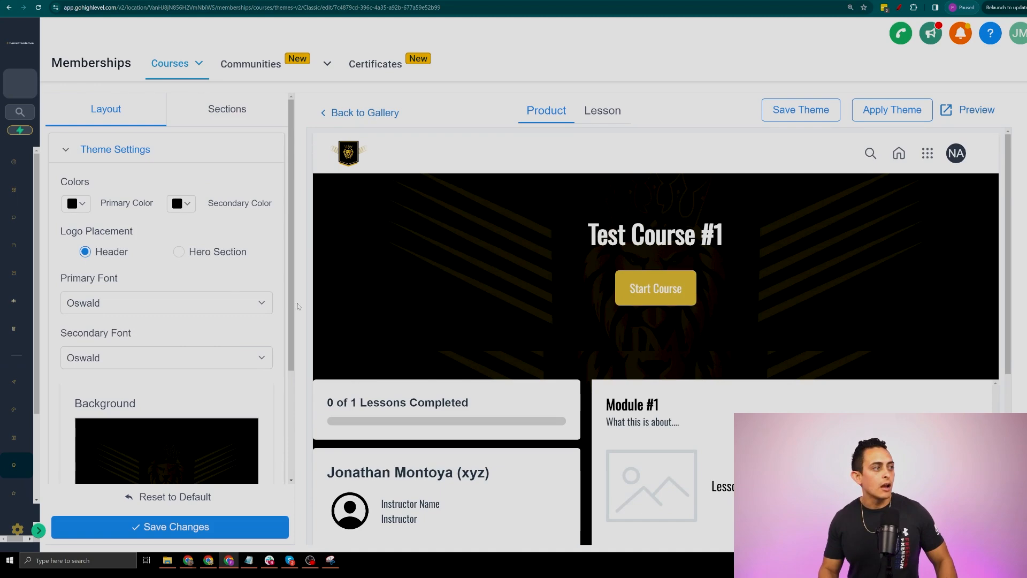
Try dark red primary colours, but keep the primary colour black
click(75, 204)
click(144, 319)
click(182, 277)
click(184, 247)
click(502, 262)
Set the primary font to sans-serif and switch to the Lesson page theme
scroll(102, 288, down, 2)
click(131, 222)
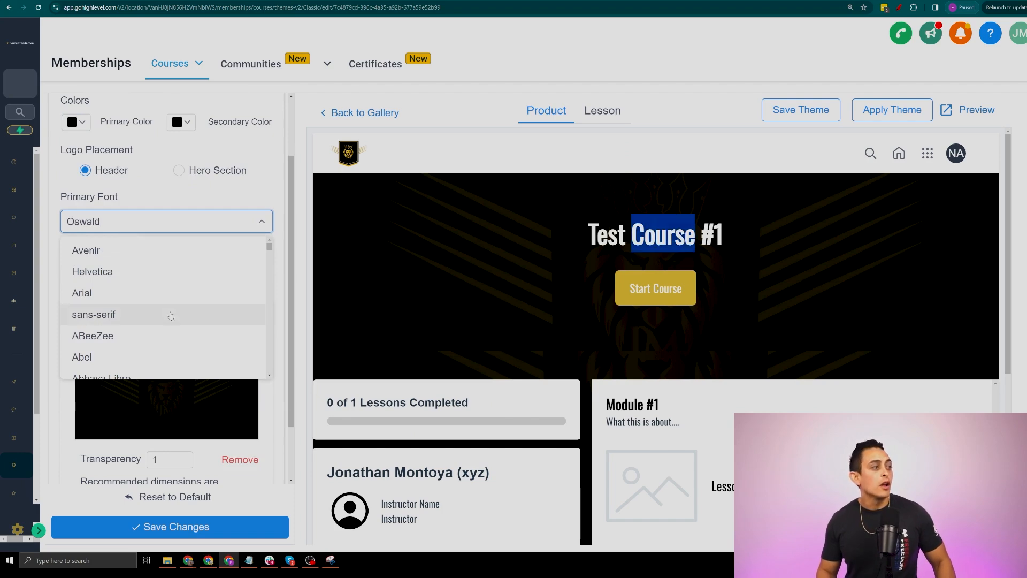
click(170, 314)
scroll(246, 347, down, 2)
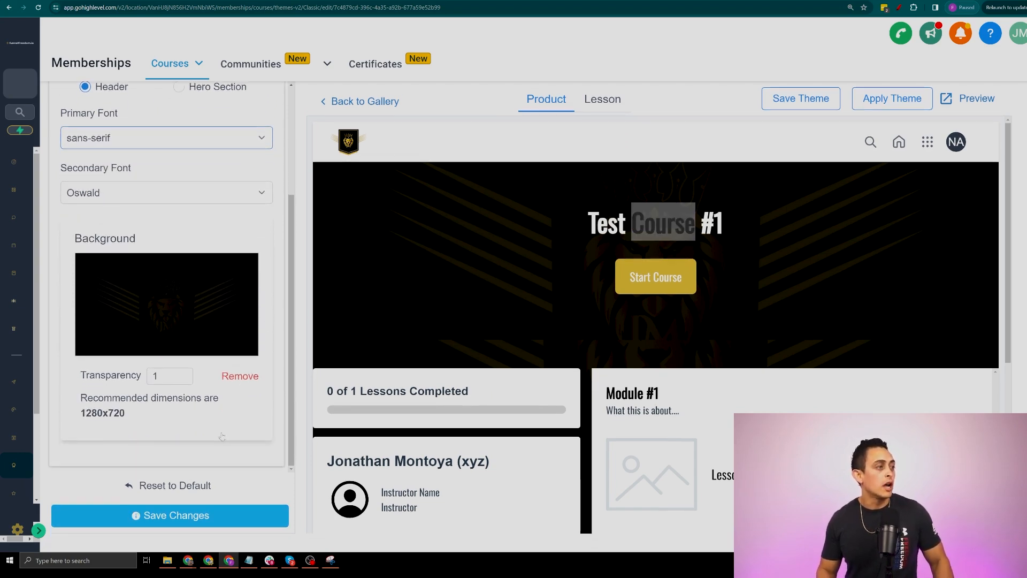
scroll(247, 348, up, 4)
click(604, 101)
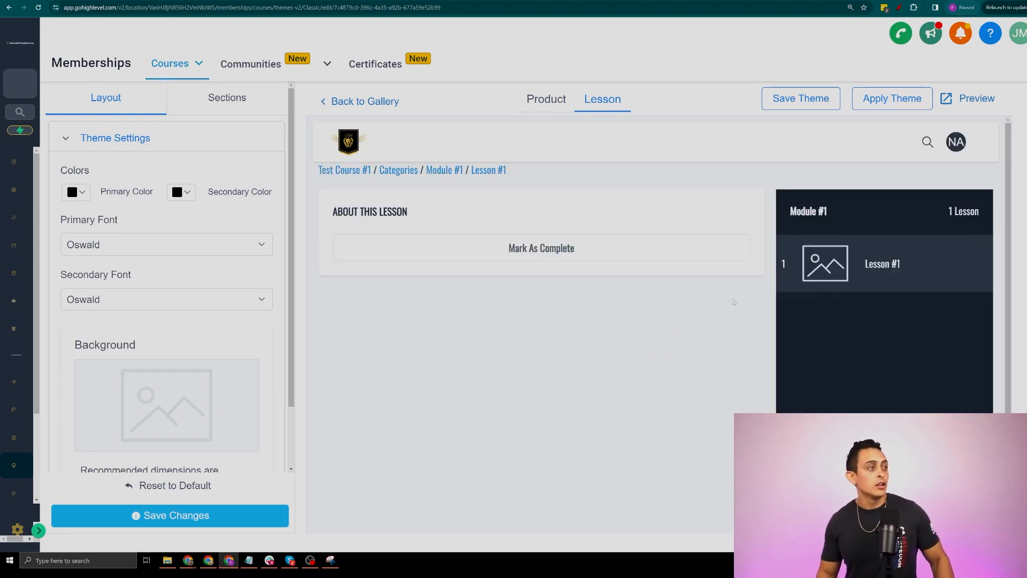
Set the lesson page background to blue #2727DC and save the theme
scroll(188, 395, down, 2)
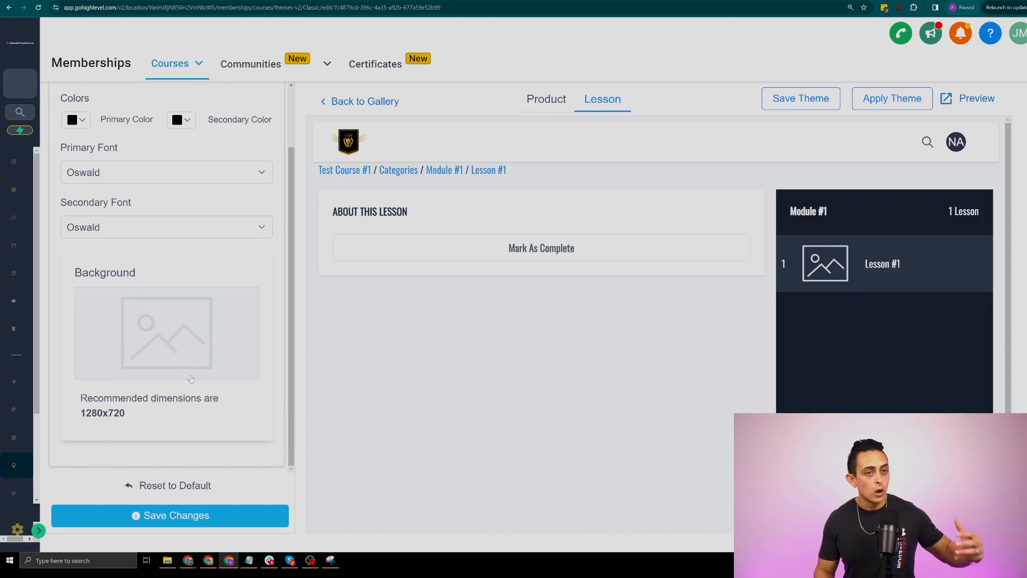
click(175, 322)
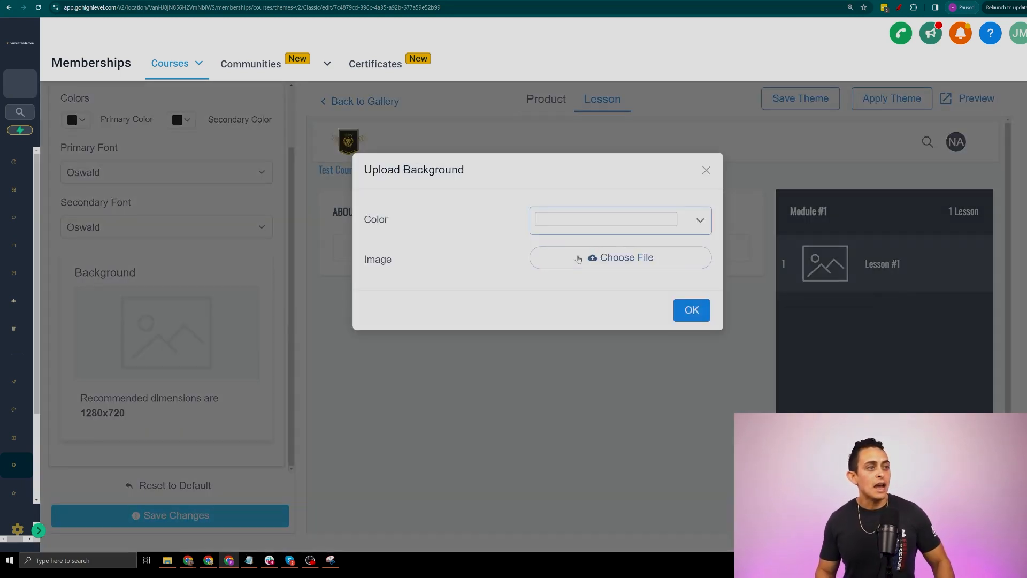
click(615, 221)
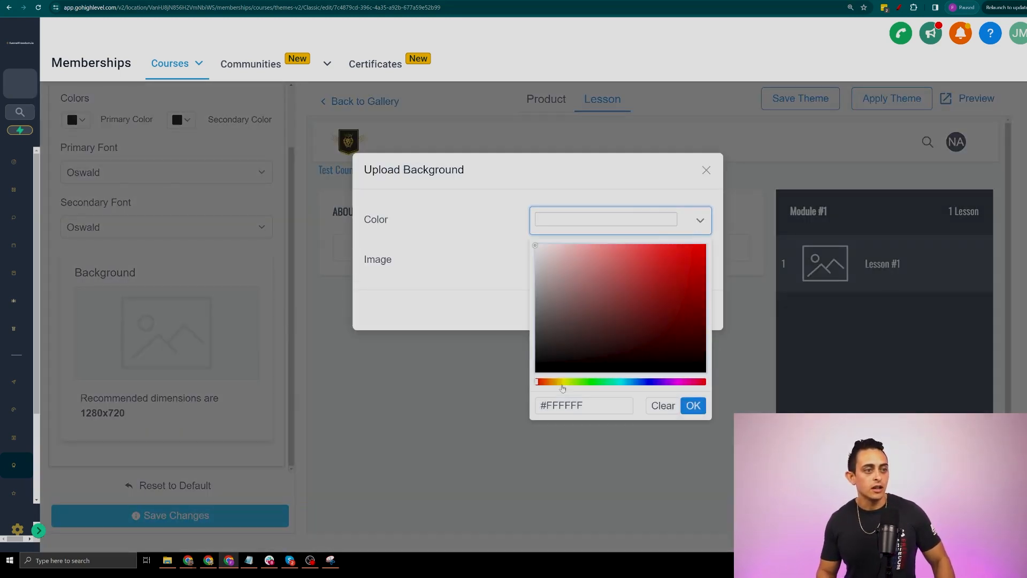
click(648, 382)
click(643, 298)
click(675, 262)
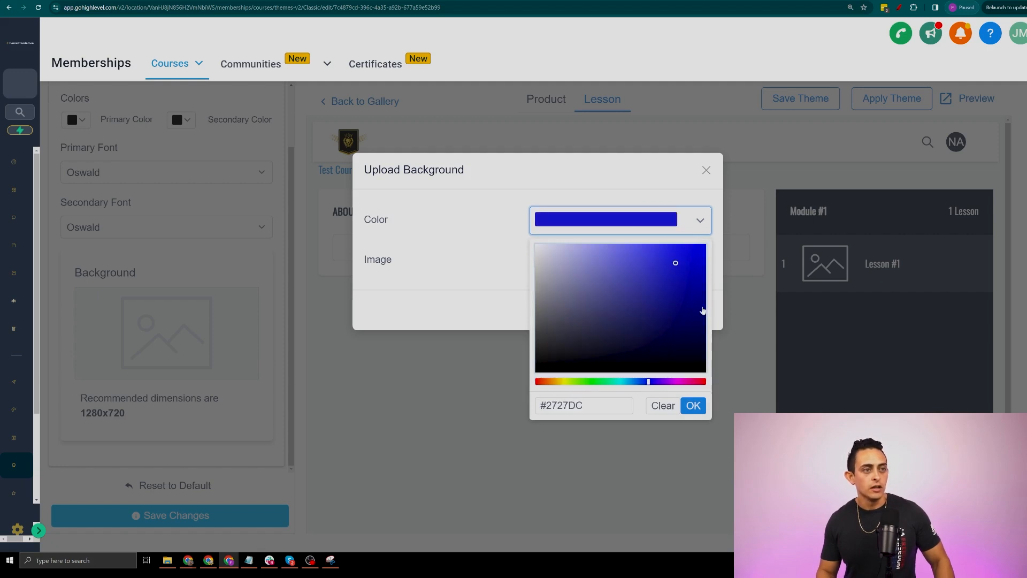
click(699, 406)
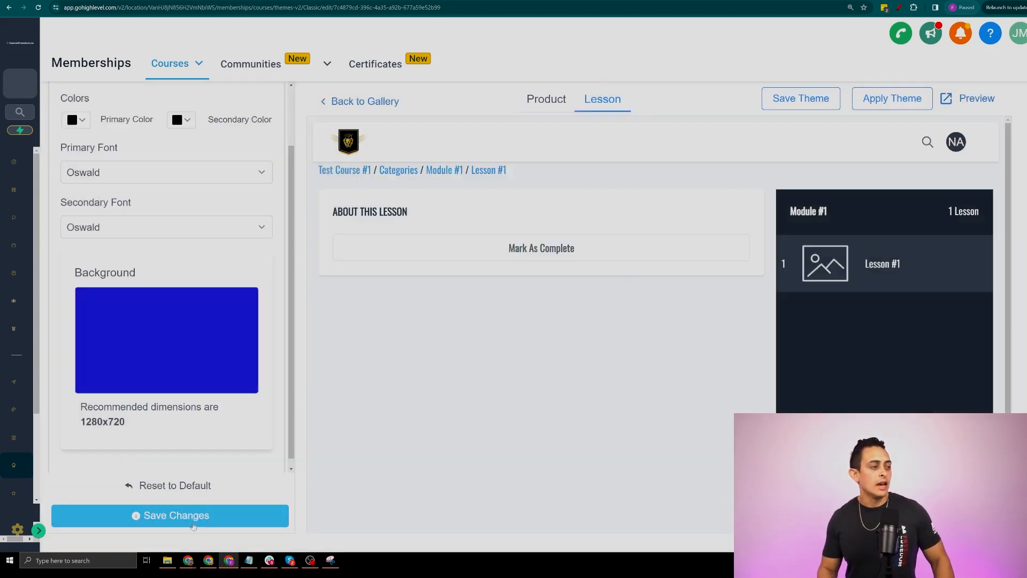
click(197, 513)
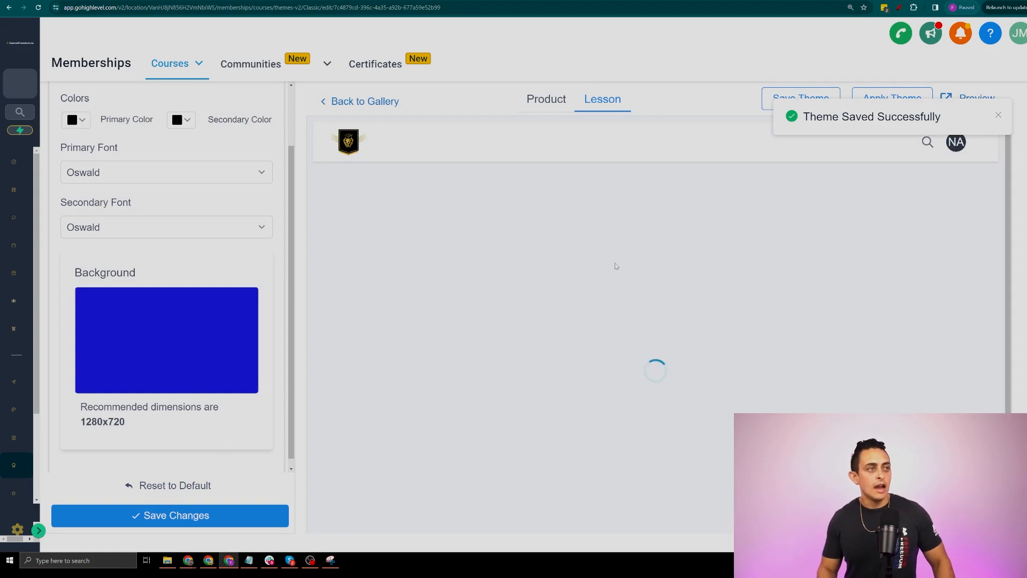
Review the saved lesson page, including the Mark As Complete text, and return to the theme gallery
scroll(678, 348, down, 2)
scroll(552, 296, up, 2)
scroll(573, 341, down, 2)
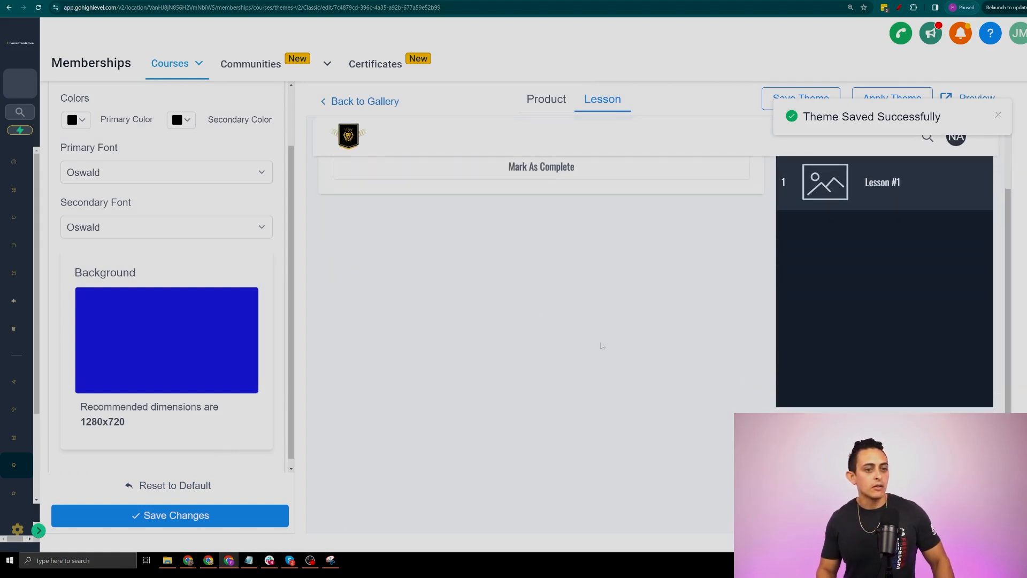
scroll(494, 248, up, 2)
drag(377, 236, 706, 259)
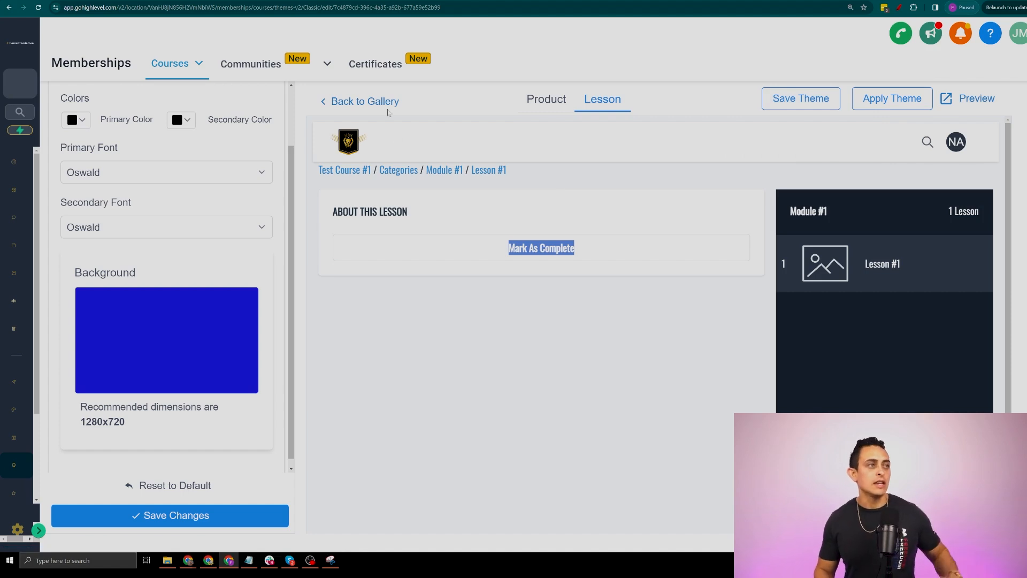
click(371, 100)
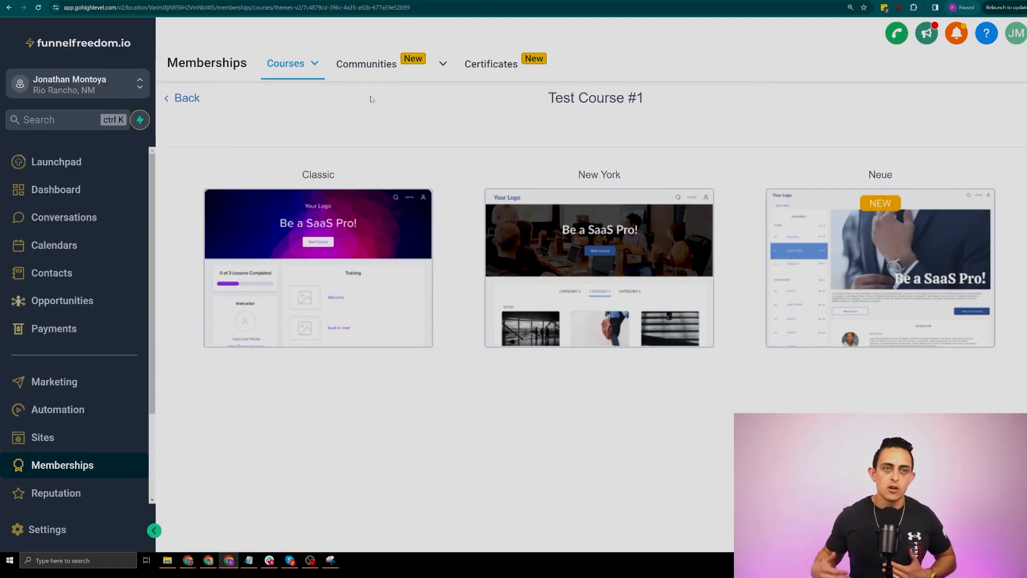
Go back to the Test Course #1 outline, then open the Payments Invoices page
click(368, 98)
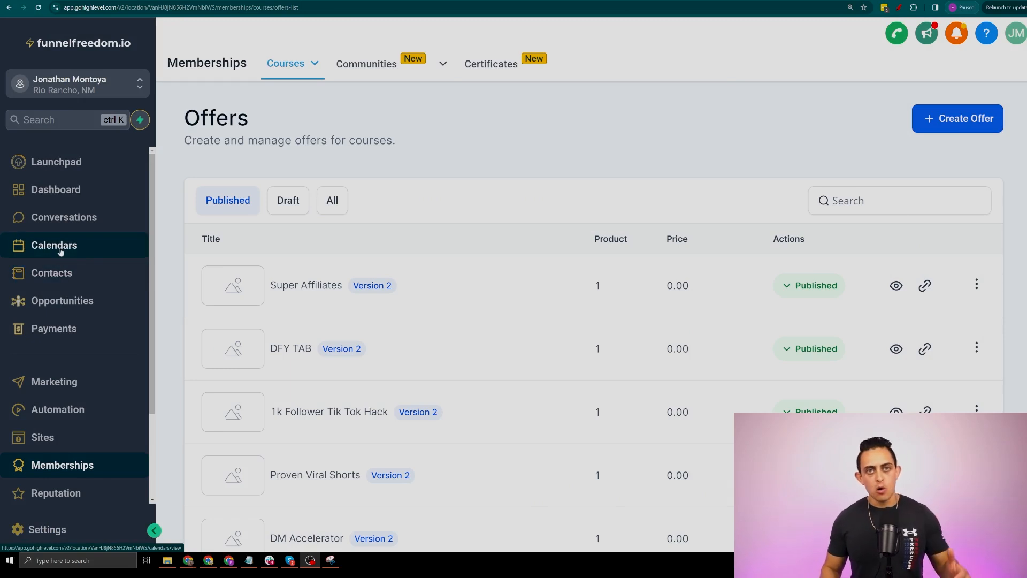
click(74, 329)
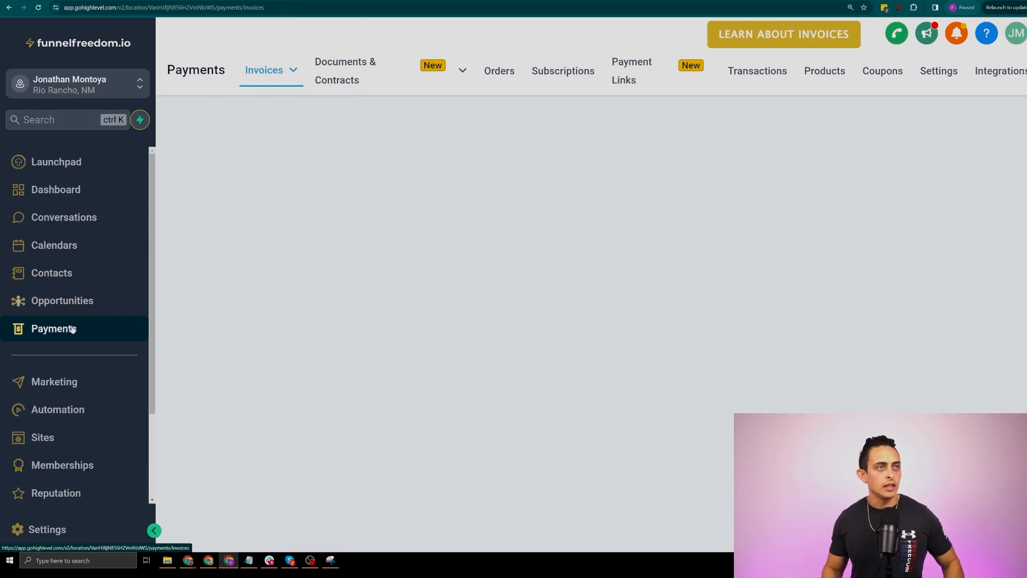
key(ctrl+minus)
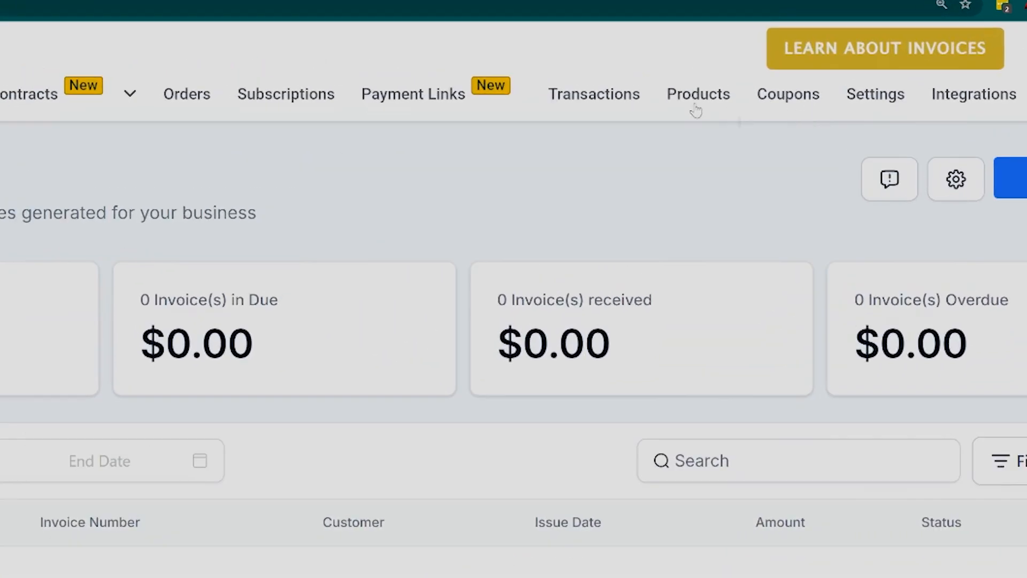
click(696, 102)
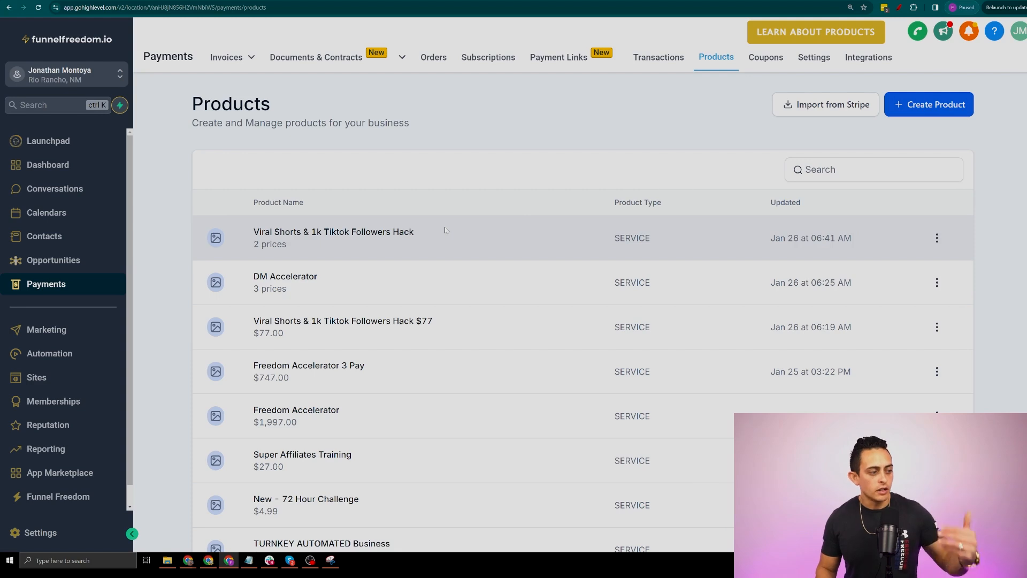
Open Payments Integrations and review the PayPal card's Client Id and Secret Id fields
click(872, 65)
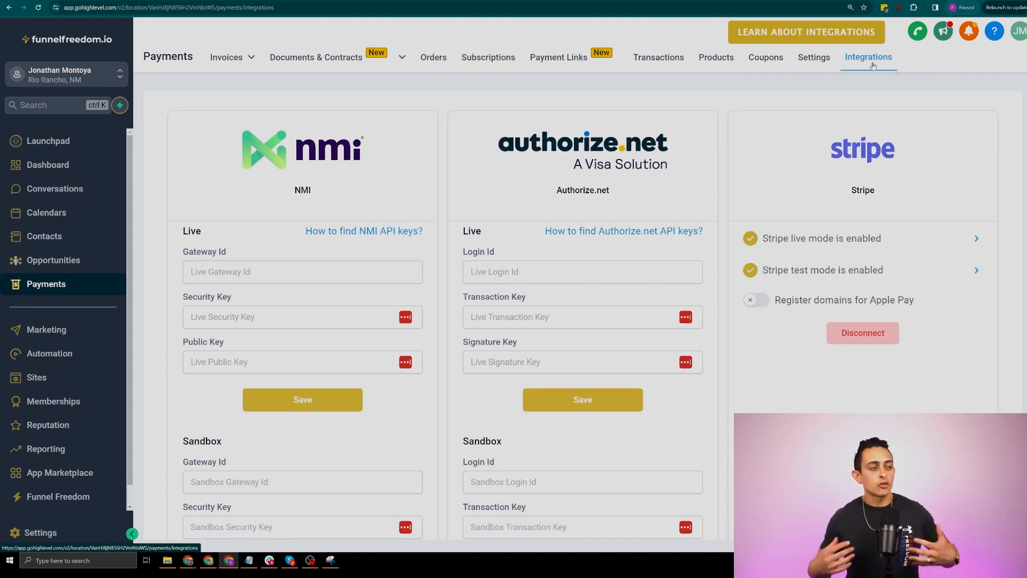
scroll(622, 182, down, 2)
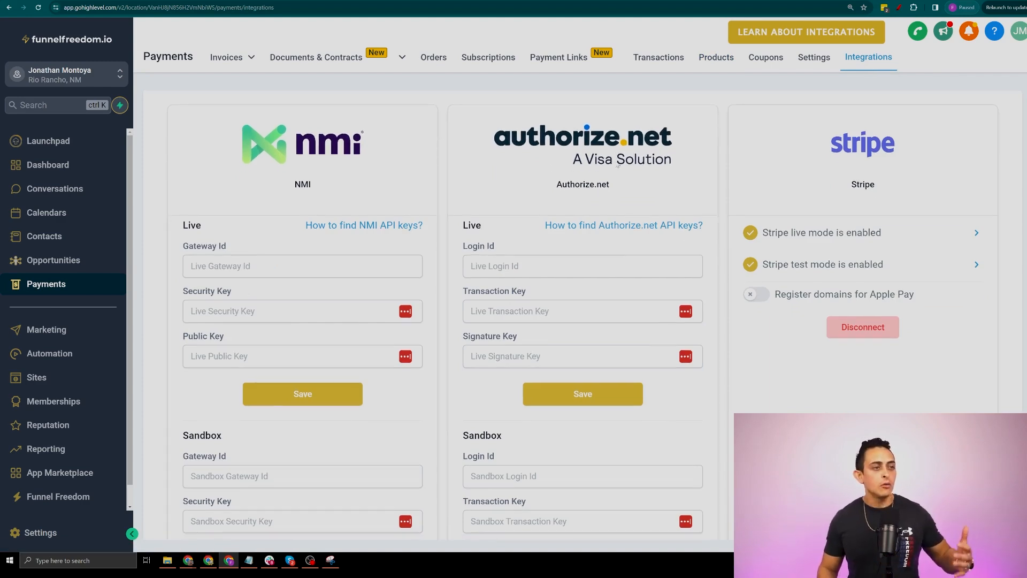
scroll(622, 182, down, 5)
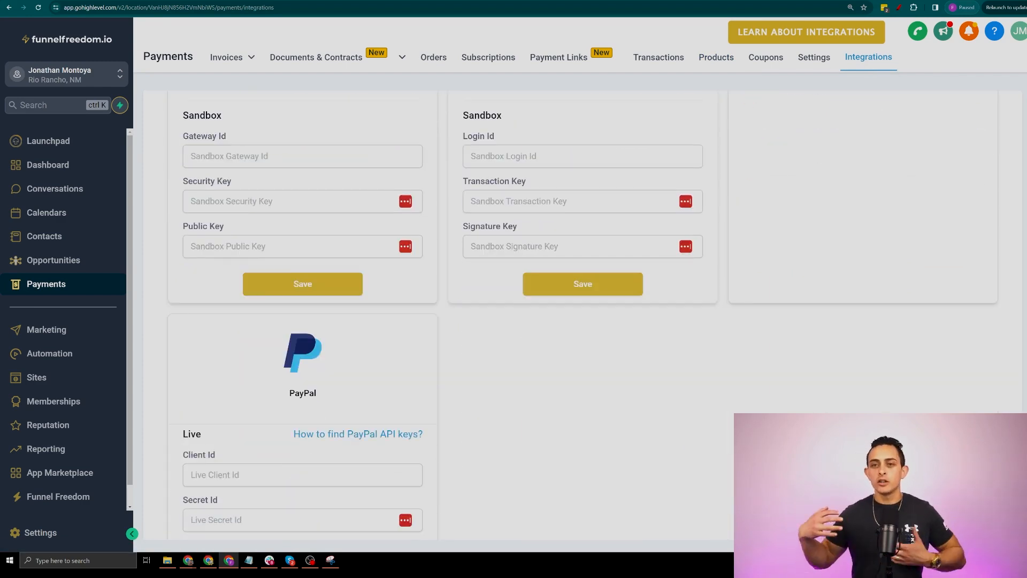
scroll(968, 344, up, 6)
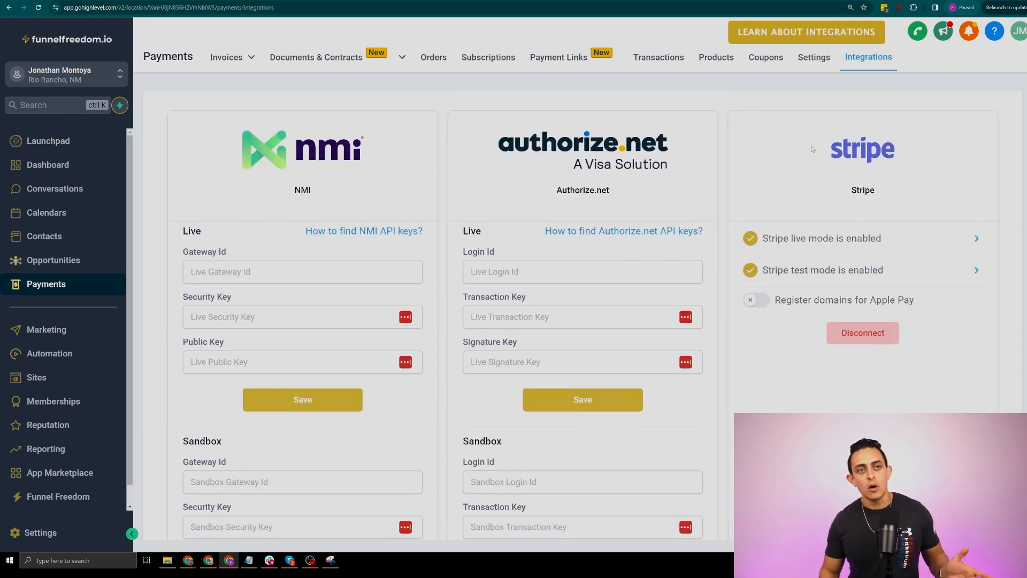
key(ctrl+plus)
key(ctrl+plus)
key(ctrl+plus)
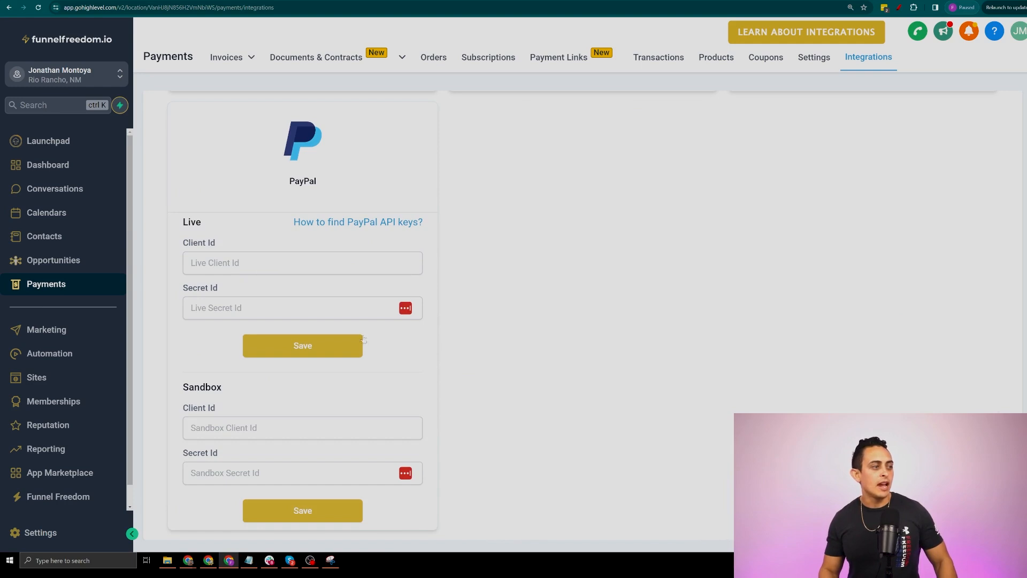
scroll(352, 342, up, 1)
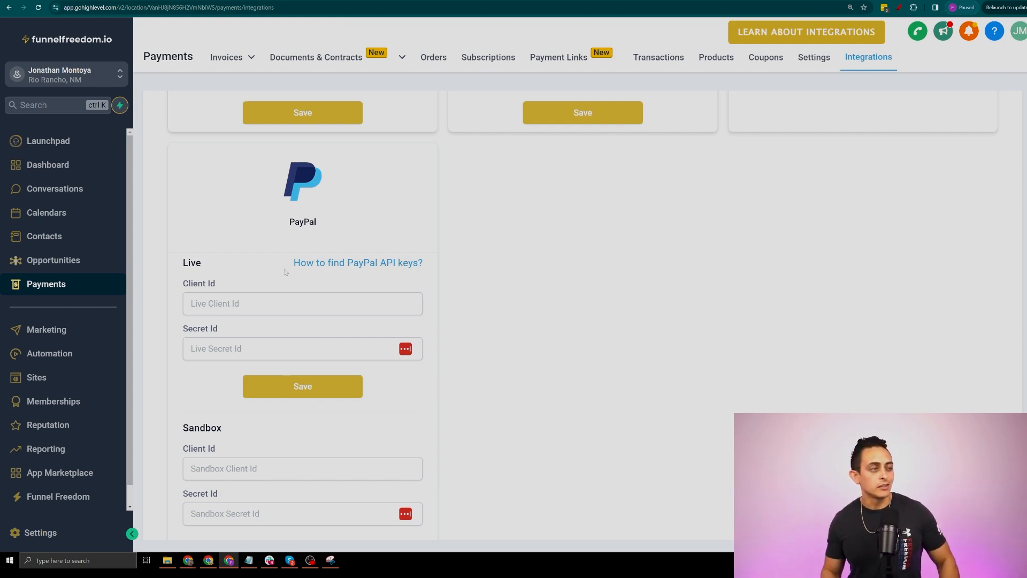
drag(288, 264, 439, 271)
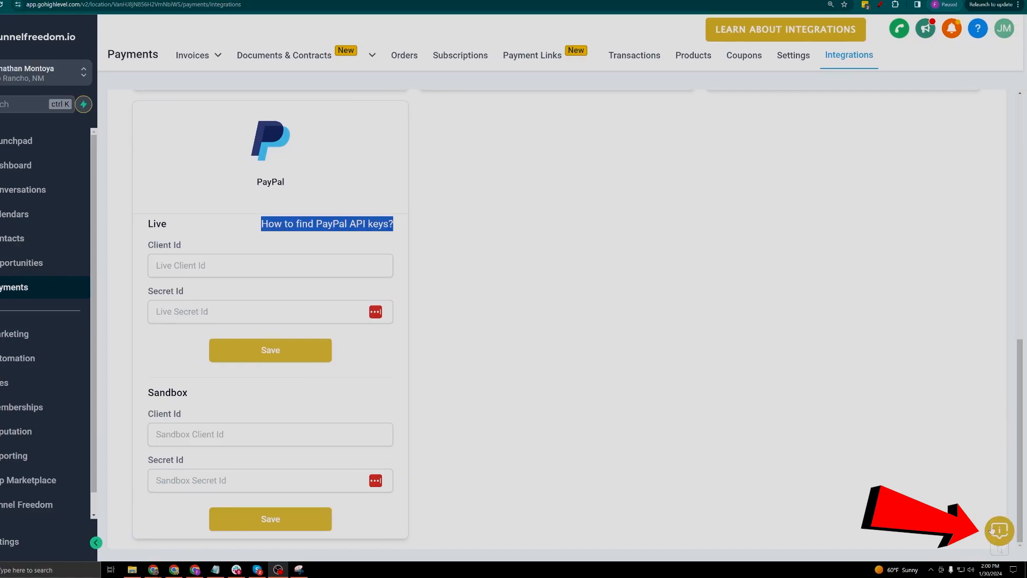
Open the support help panel and read the Funnel Freedom Support page's Zoom tech support details
click(992, 530)
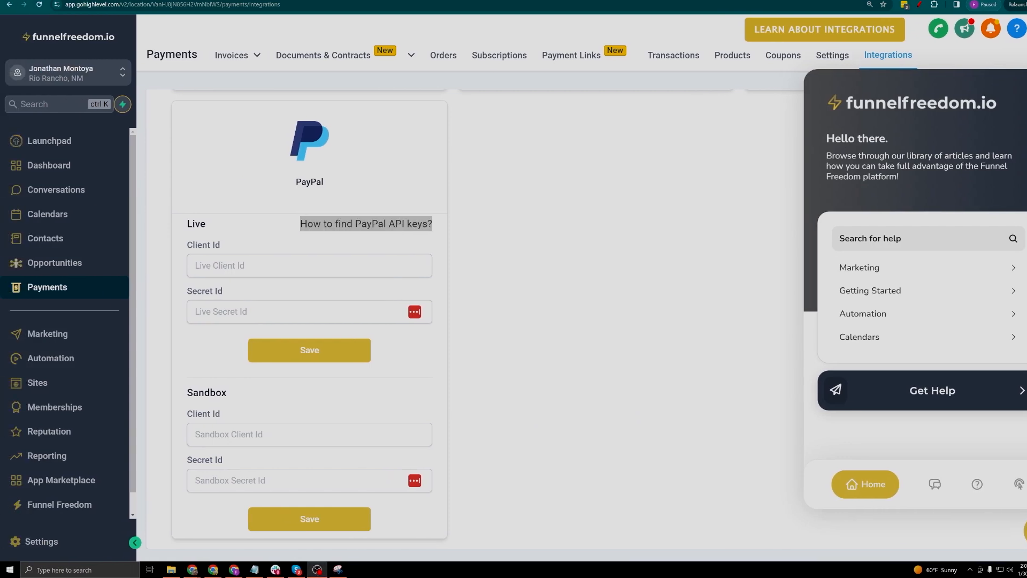
scroll(56, 412, down, 1)
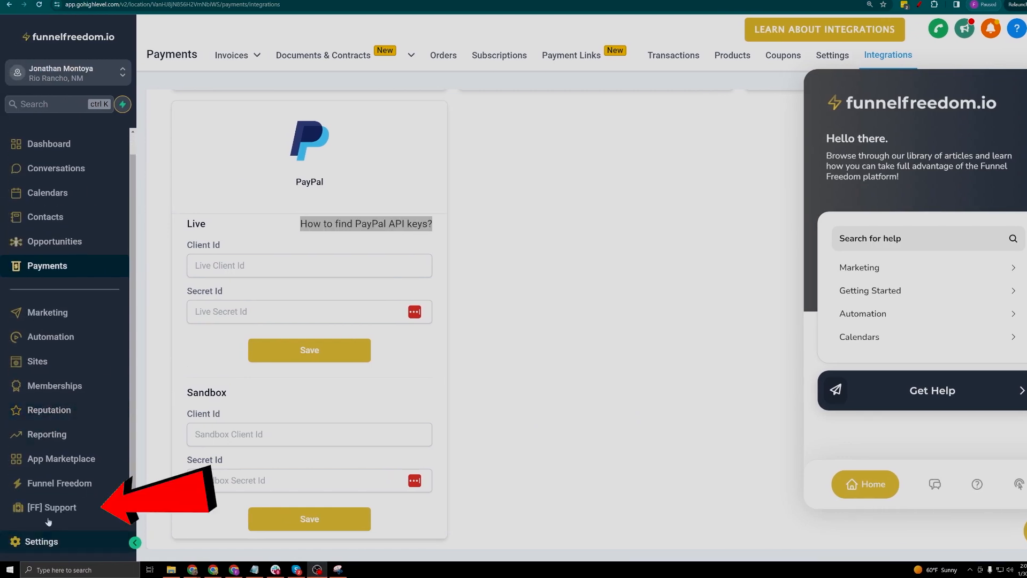
click(62, 508)
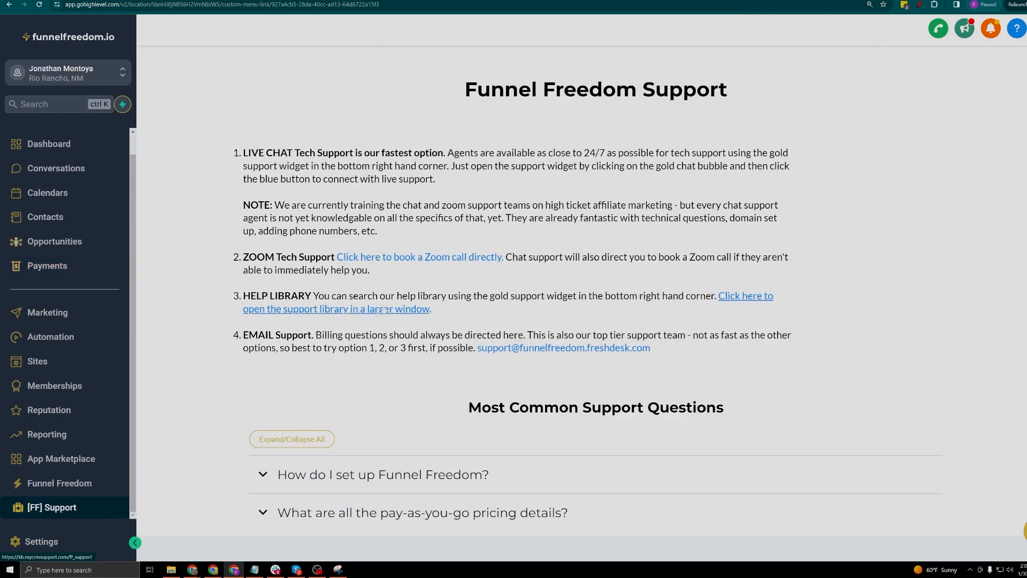
drag(243, 258, 383, 258)
click(388, 265)
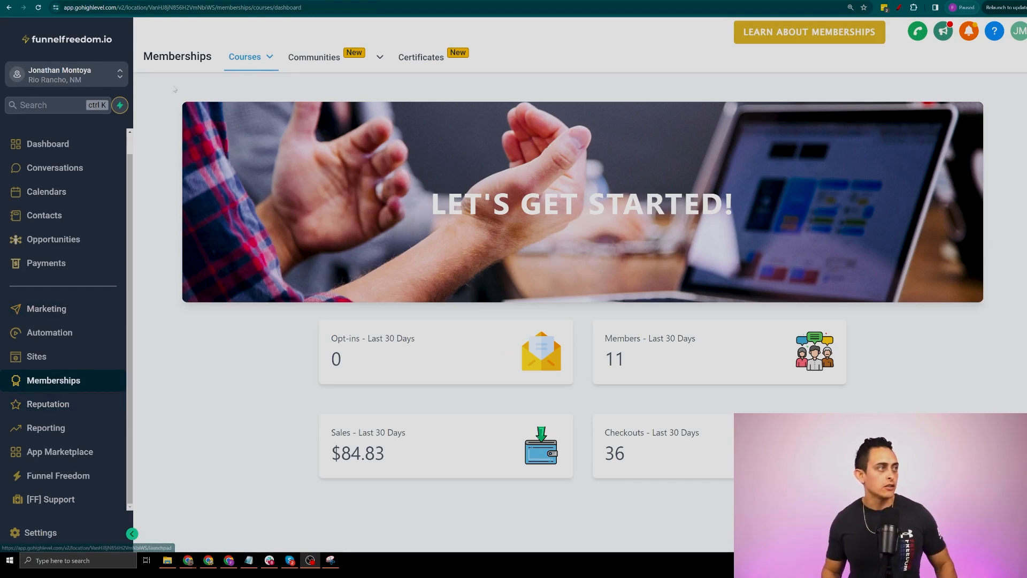
Start a new course offer titled 'Test Offer #1' that includes Test Course #1
mouse_move(246, 58)
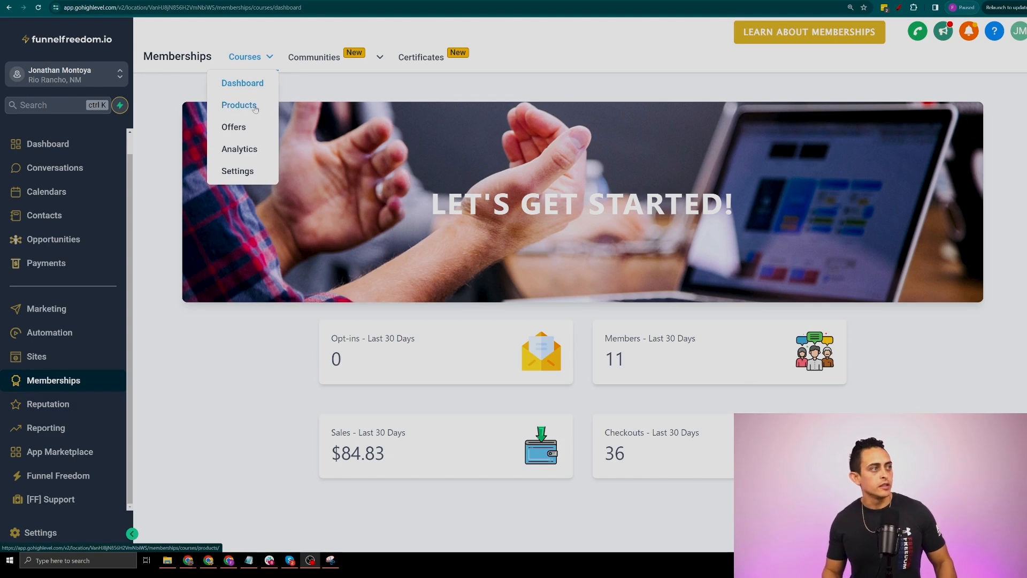
click(234, 127)
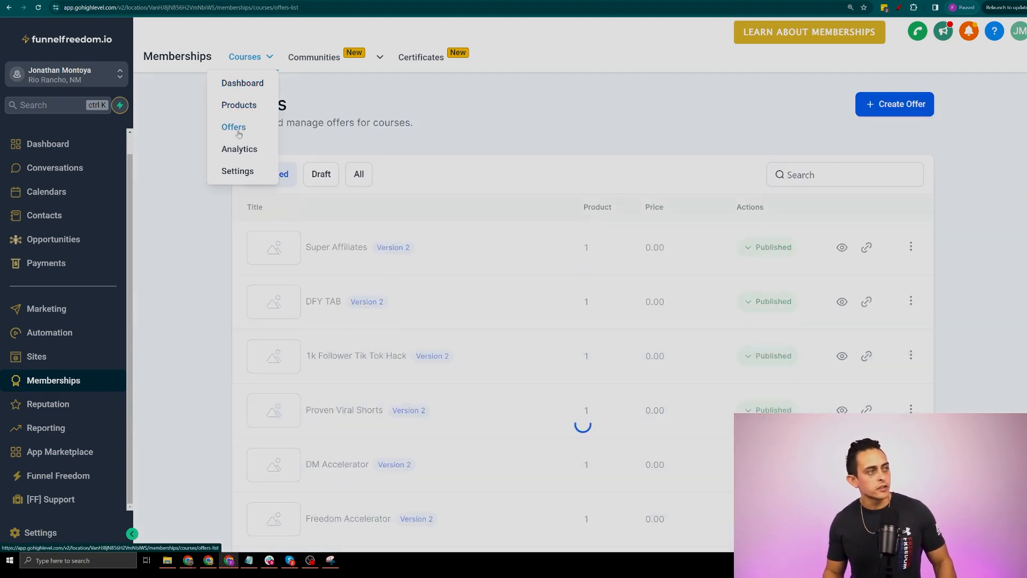
click(880, 112)
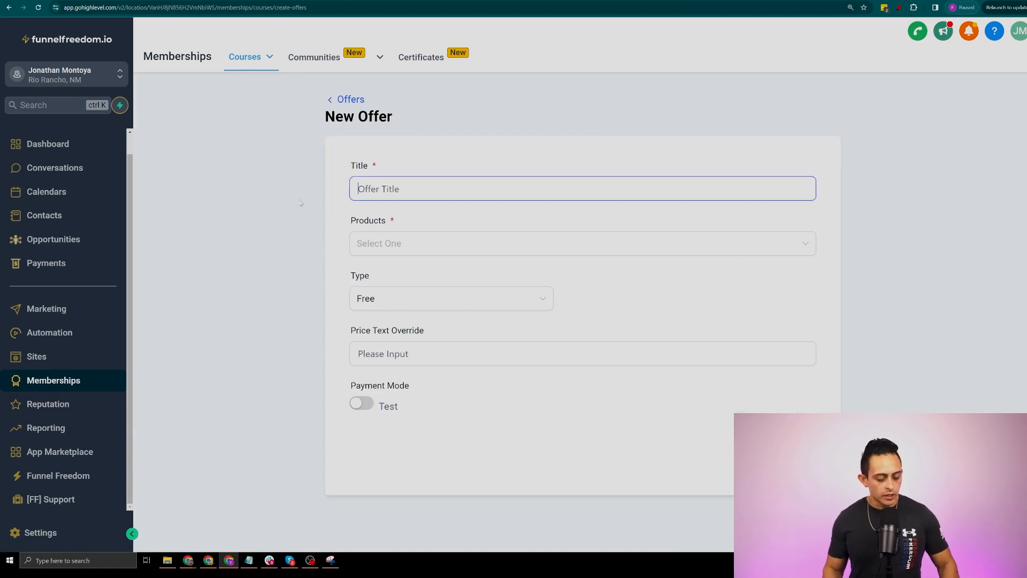
text(Test Offer)
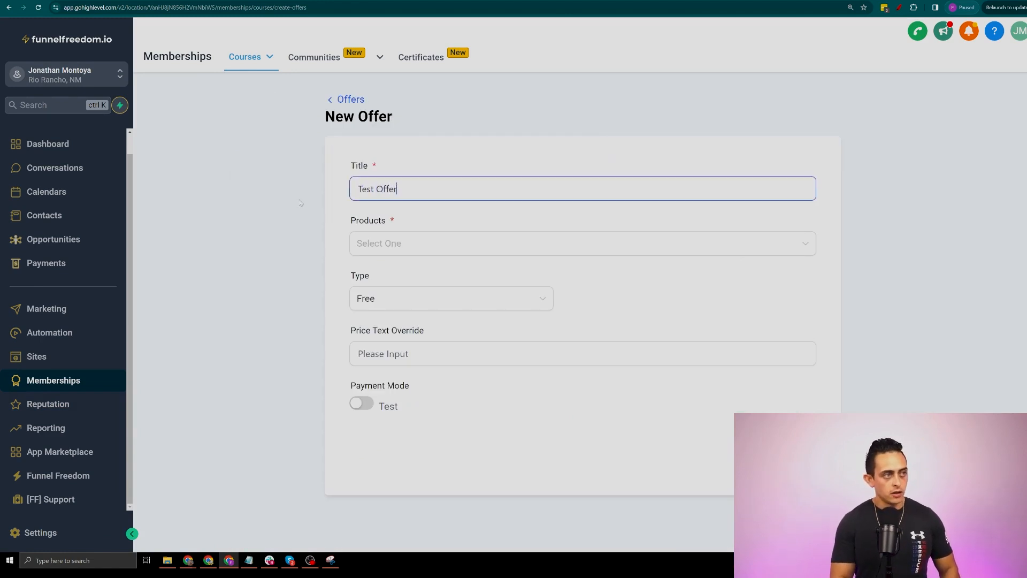
text( #1)
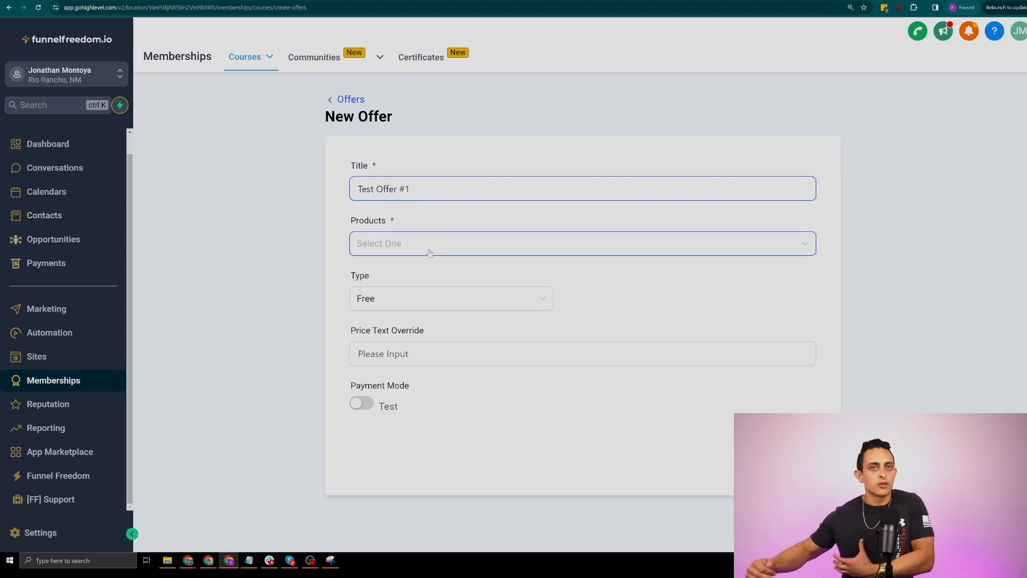
click(430, 252)
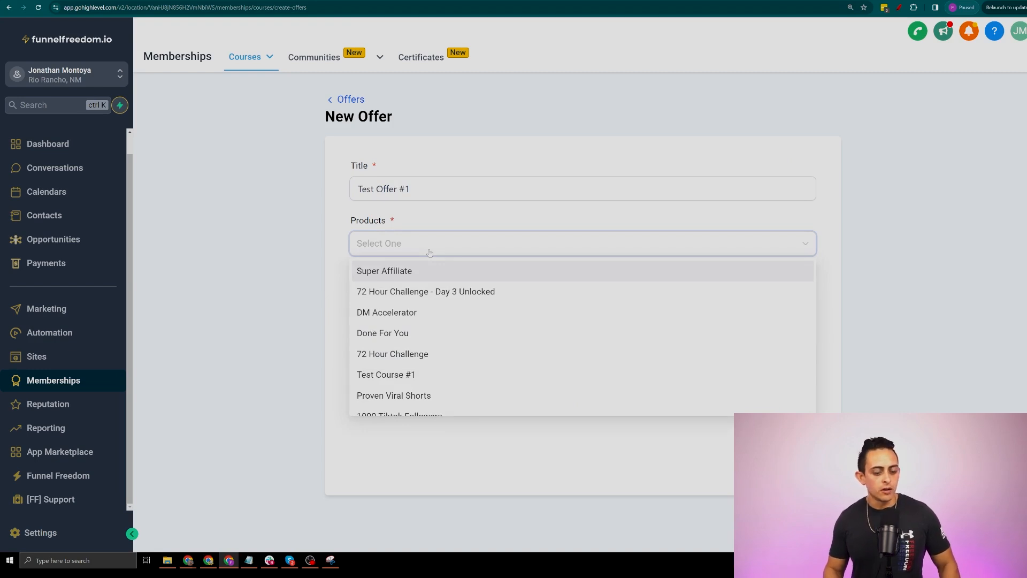
scroll(435, 354, down, 1)
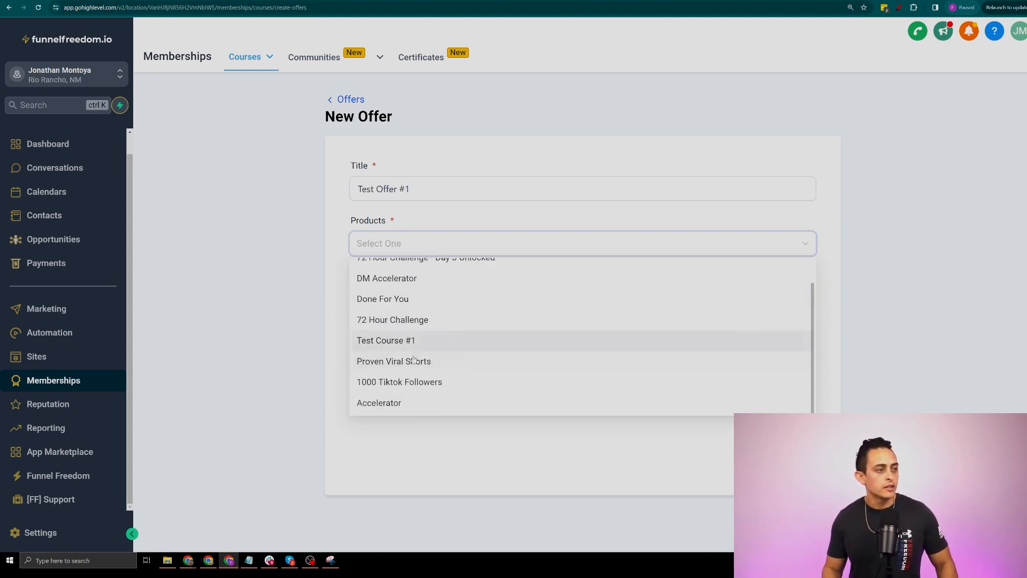
scroll(413, 356, up, 1)
click(446, 381)
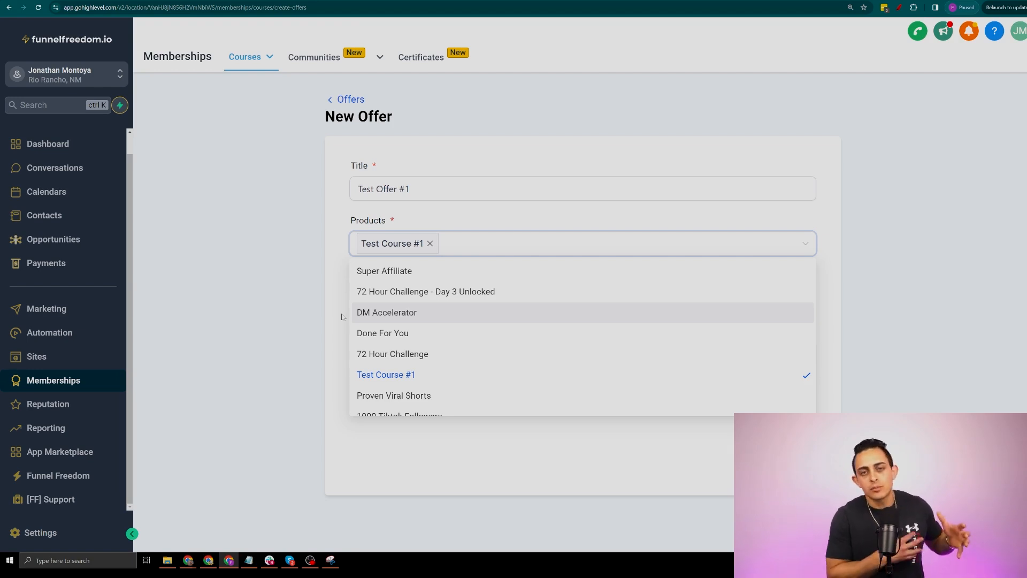
click(280, 302)
Make it a One Time payment of 497 in Live mode and create the offer
click(410, 304)
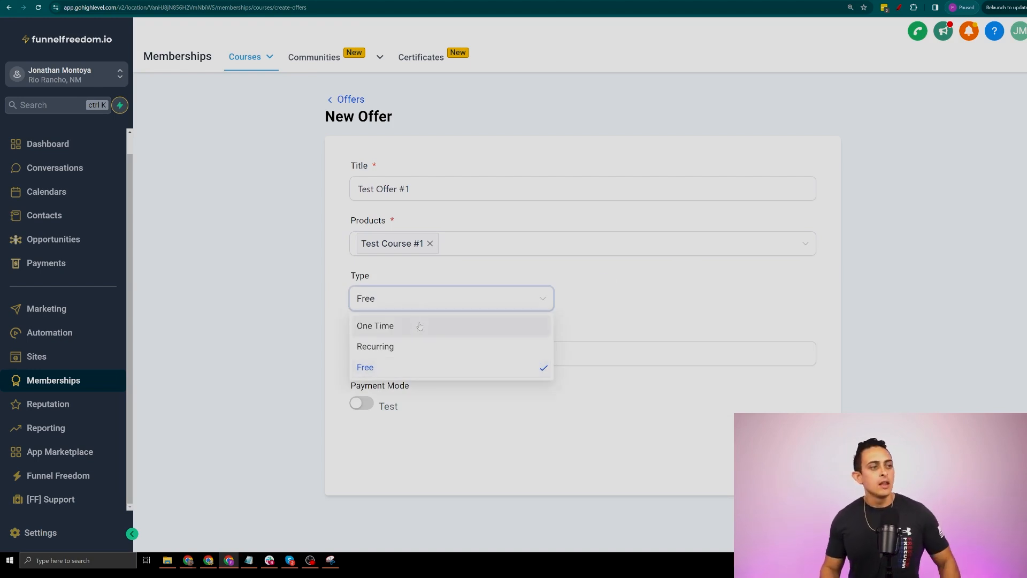
click(417, 325)
text(497)
click(461, 355)
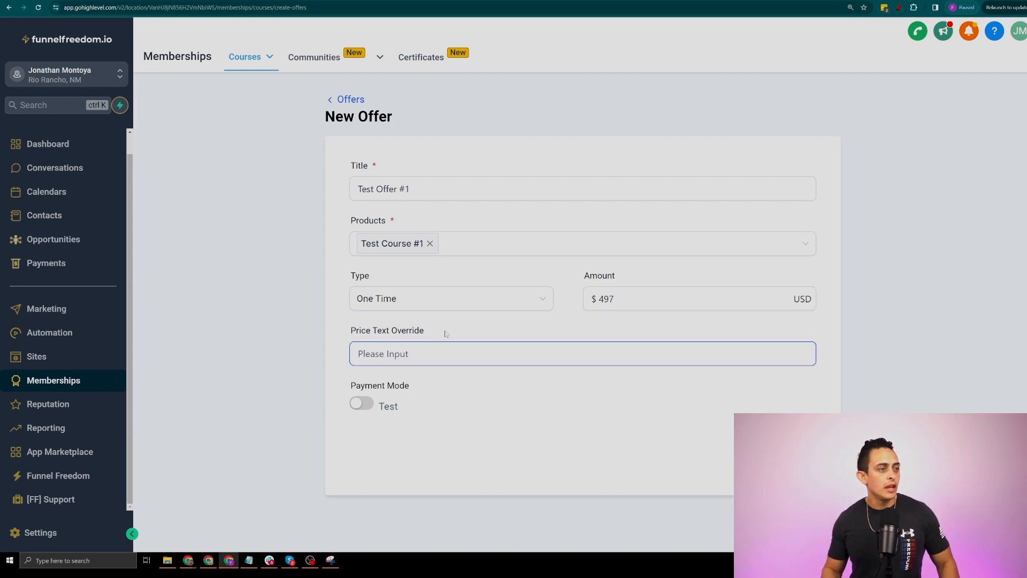
click(368, 405)
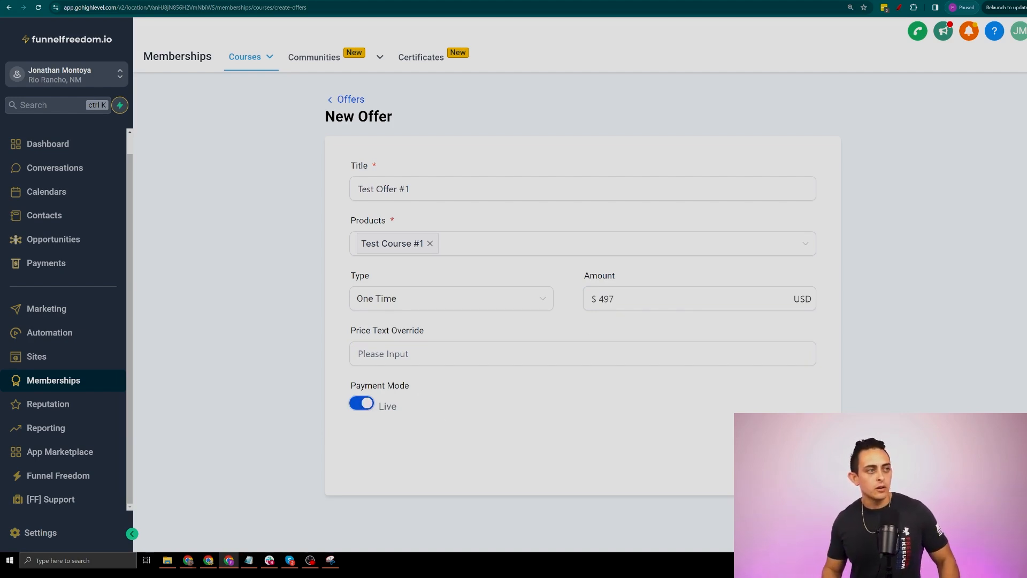
click(790, 458)
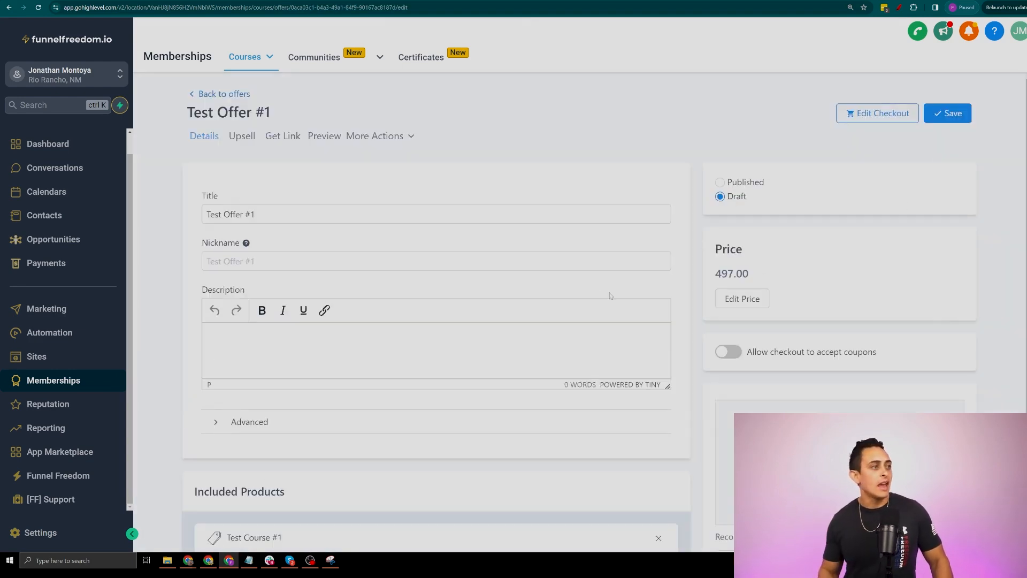
Look over the offer's Advanced custom code settings and Included Products section
scroll(425, 240, down, 1)
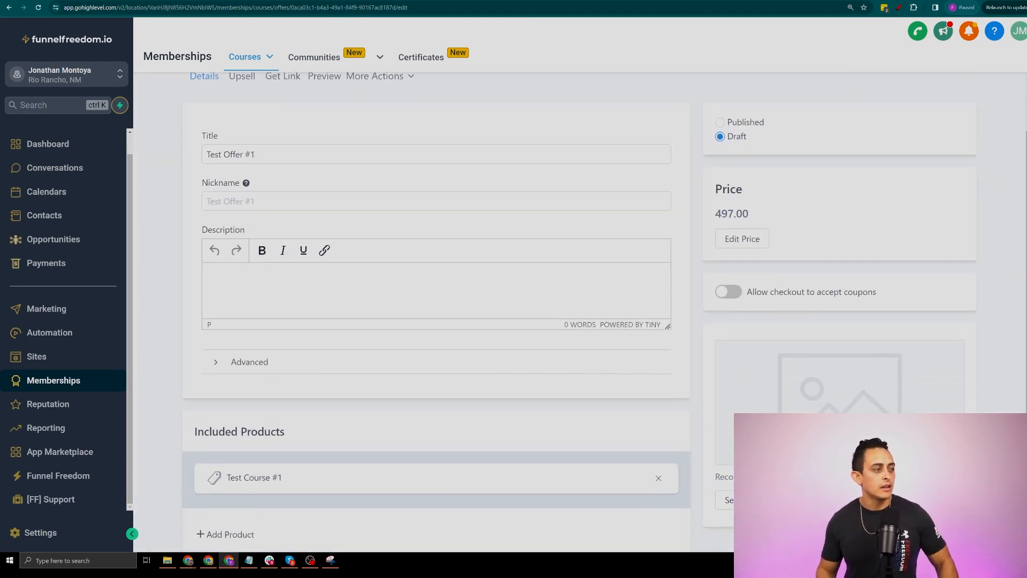
click(262, 361)
scroll(260, 321, down, 2)
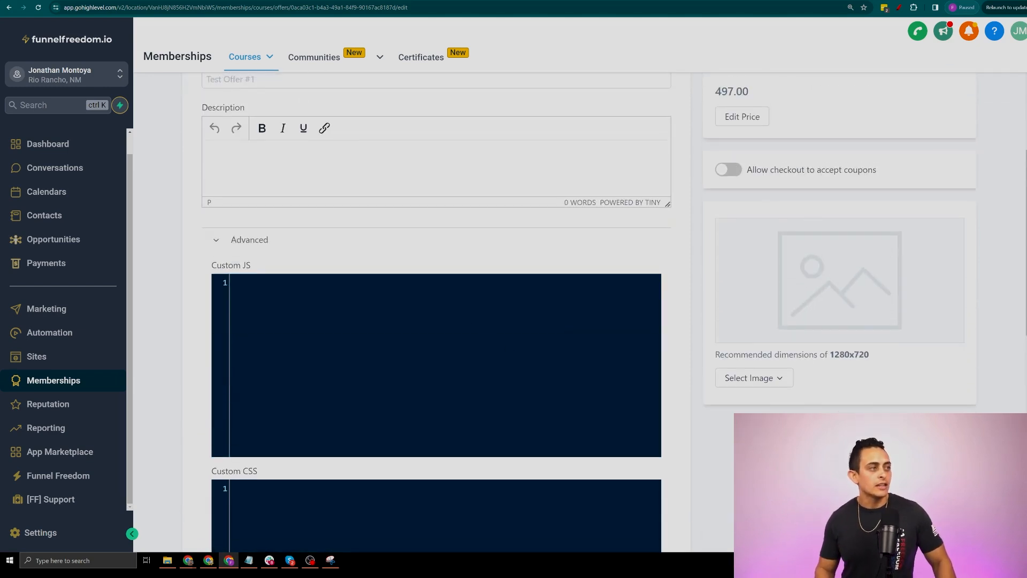
click(256, 240)
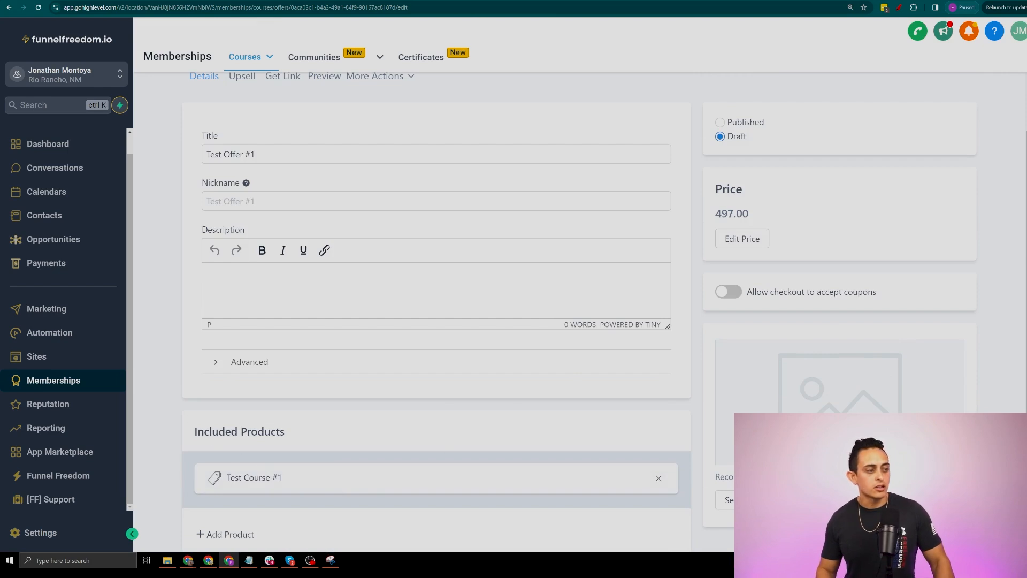
drag(196, 431, 372, 430)
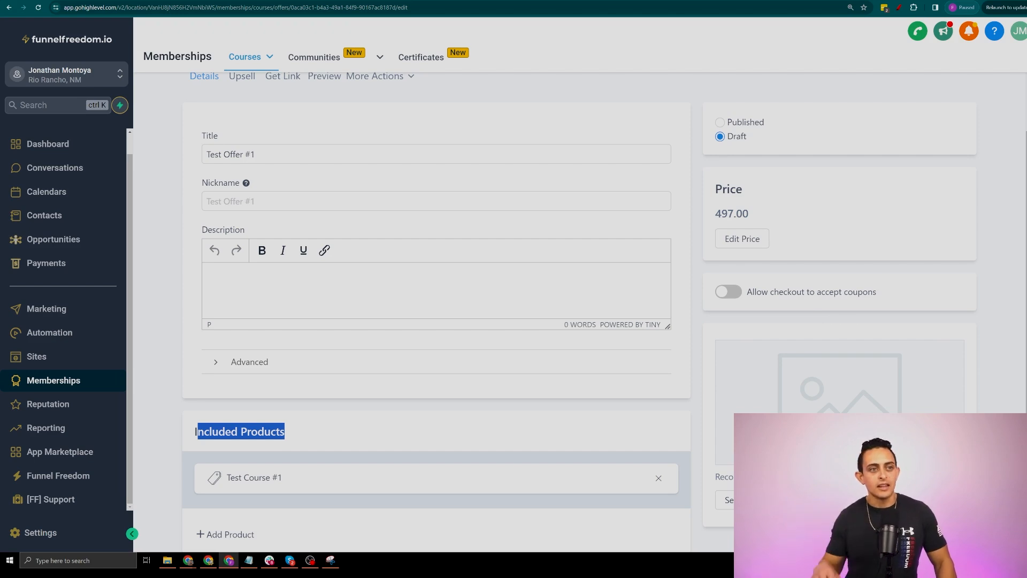
scroll(916, 334, up, 1)
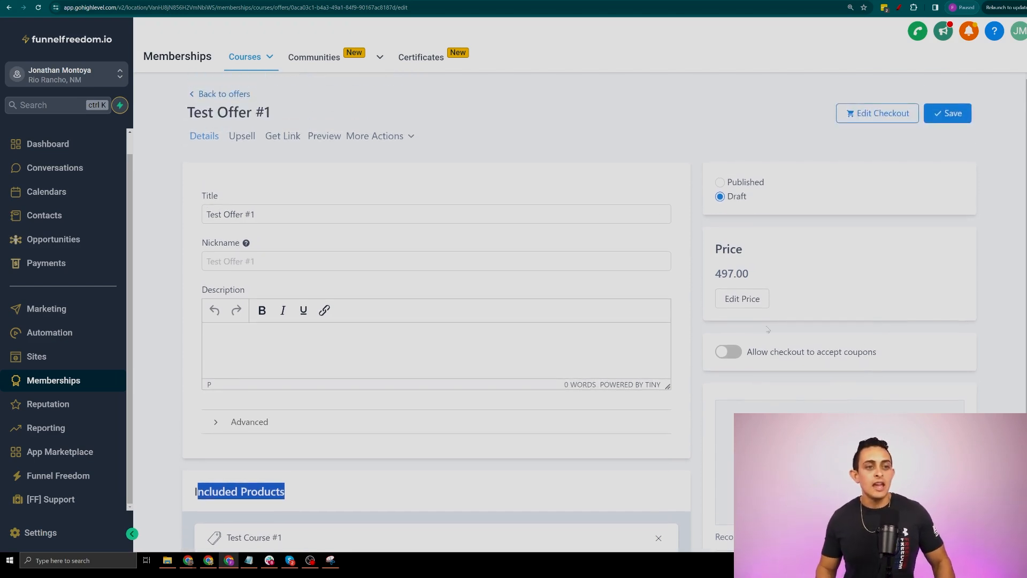
scroll(753, 335, down, 1)
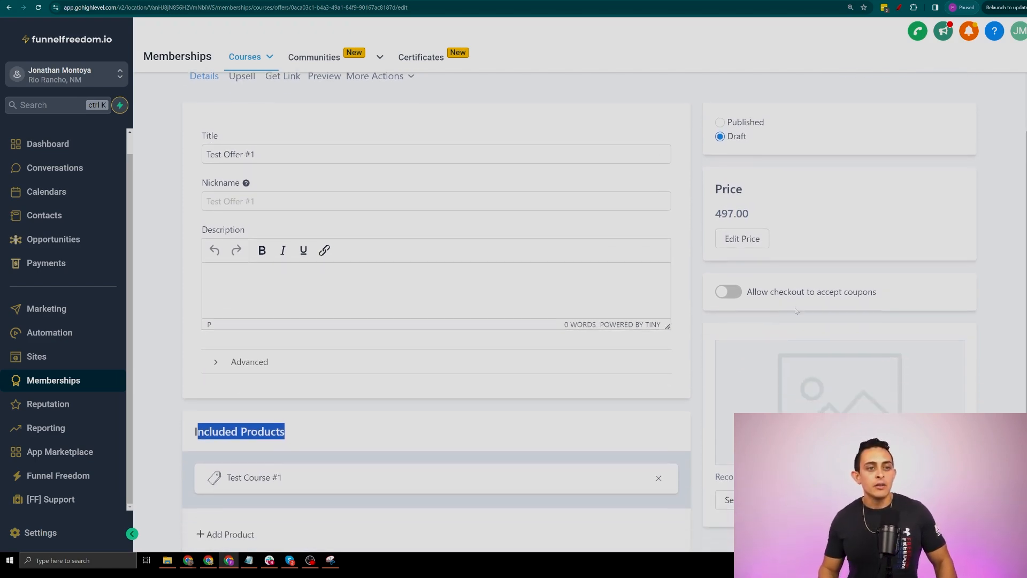
Turn off 'Allow checkout to accept coupons' for Test Offer #1, leaving it as Draft
click(725, 298)
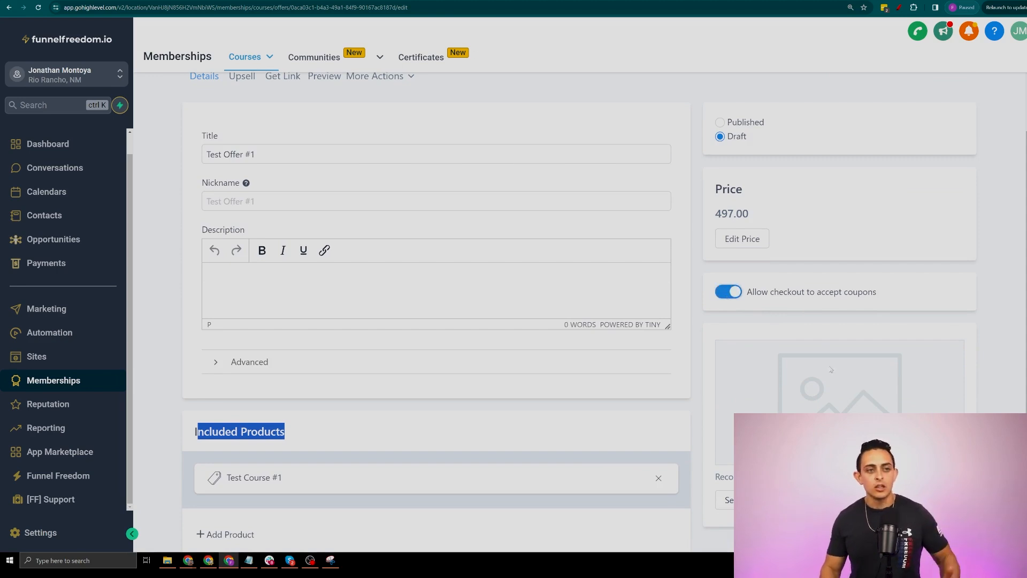
scroll(726, 321, up, 1)
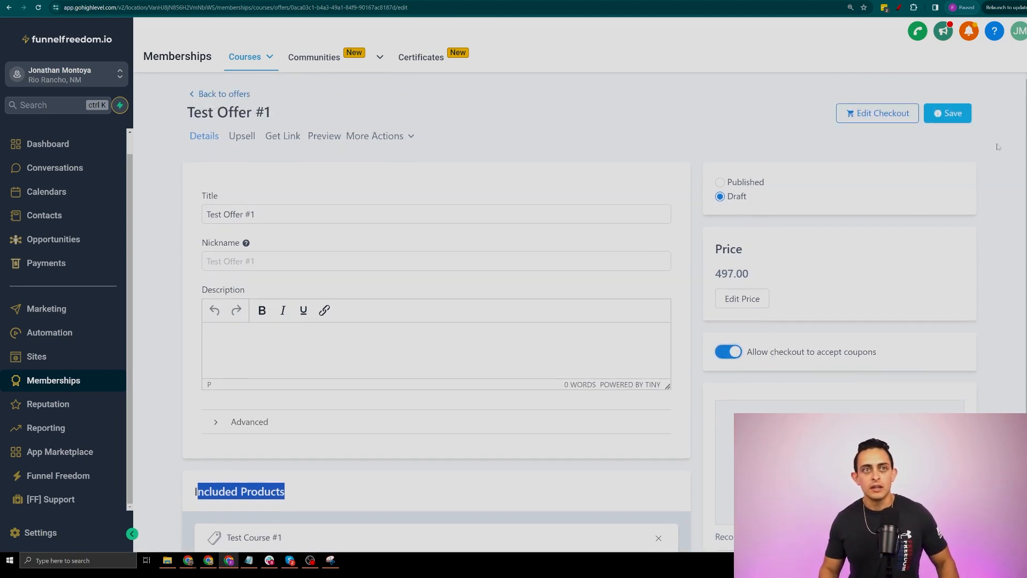
click(947, 113)
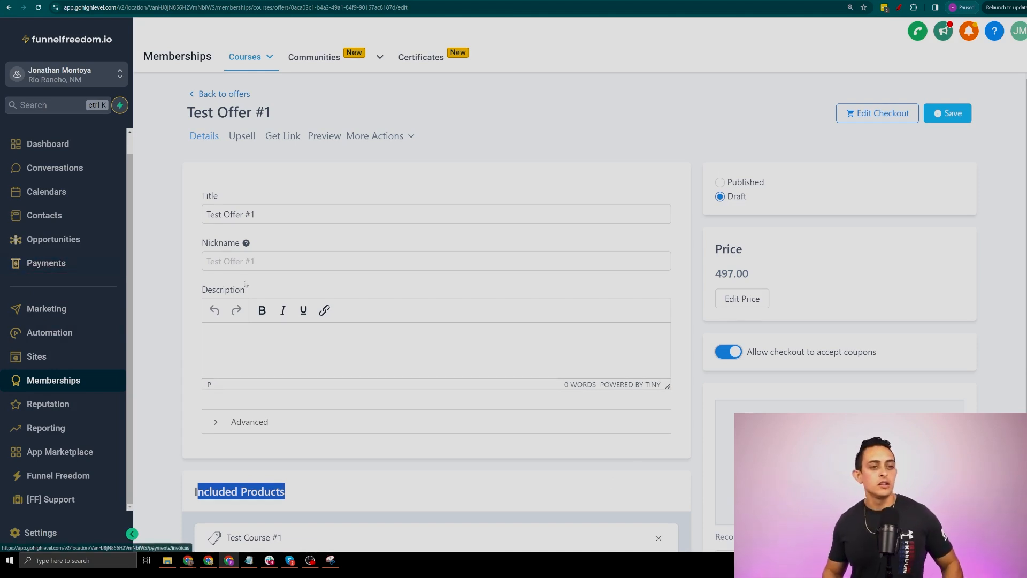
click(729, 352)
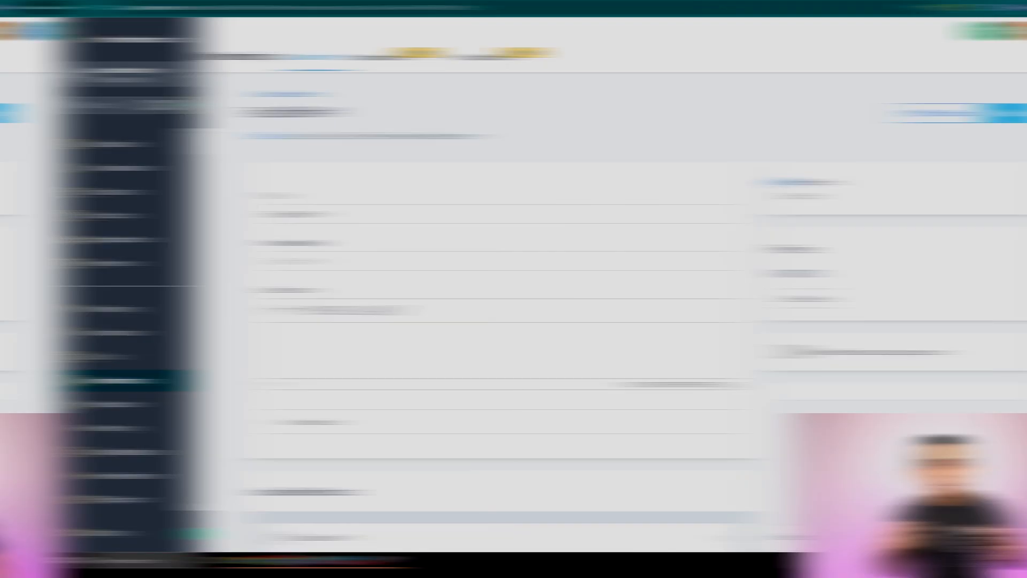
click(743, 182)
click(736, 197)
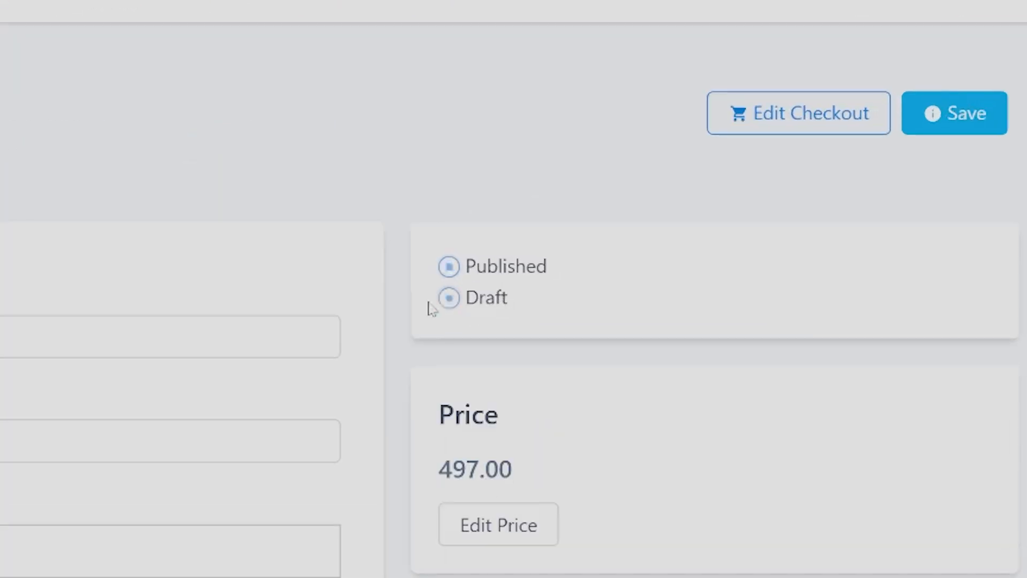
Set Test Offer #1's status to Published and save it
click(496, 279)
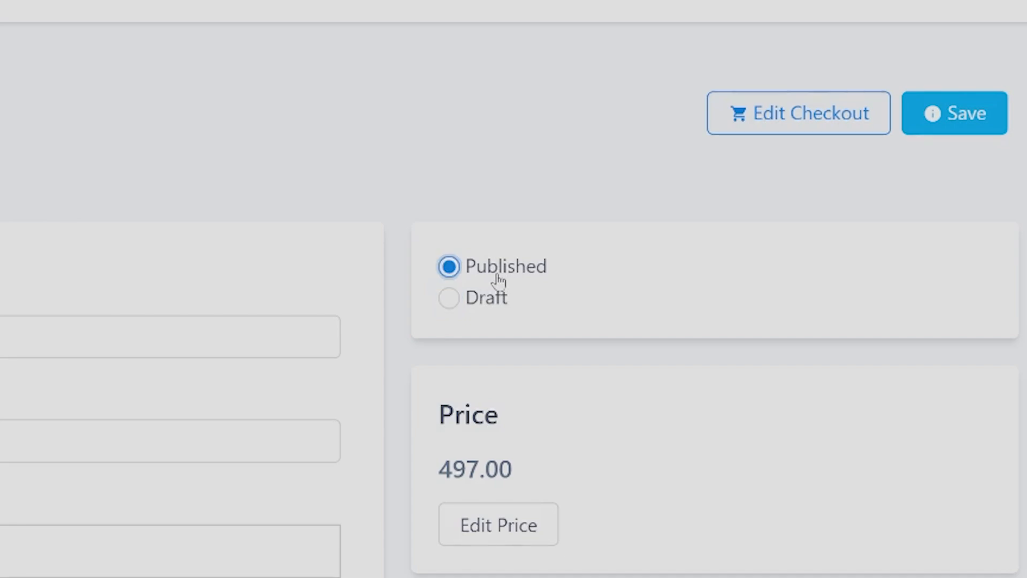
click(944, 128)
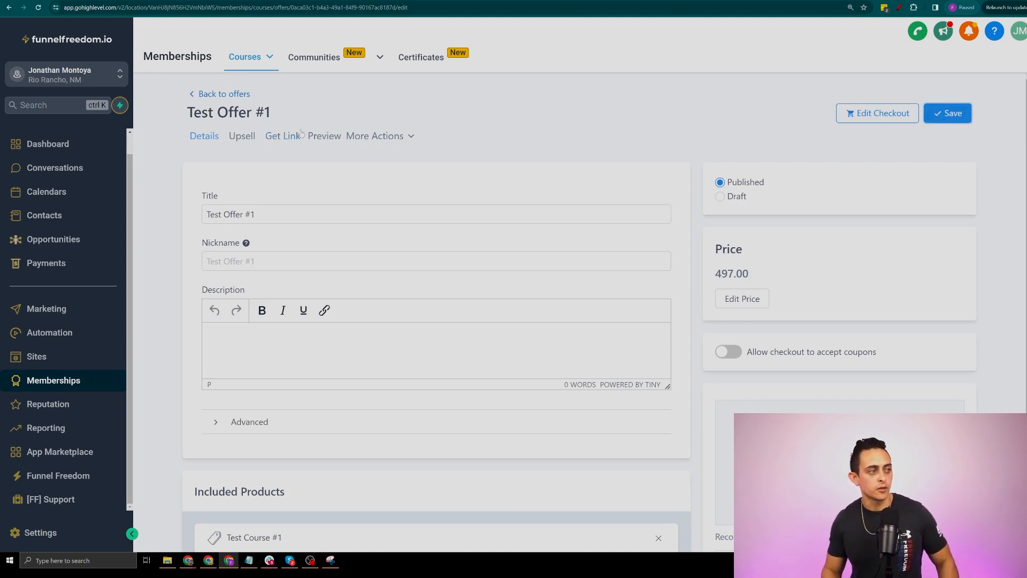
Copy Test Offer #1's share link and preview its $497.00 checkout page in a new tab
click(283, 136)
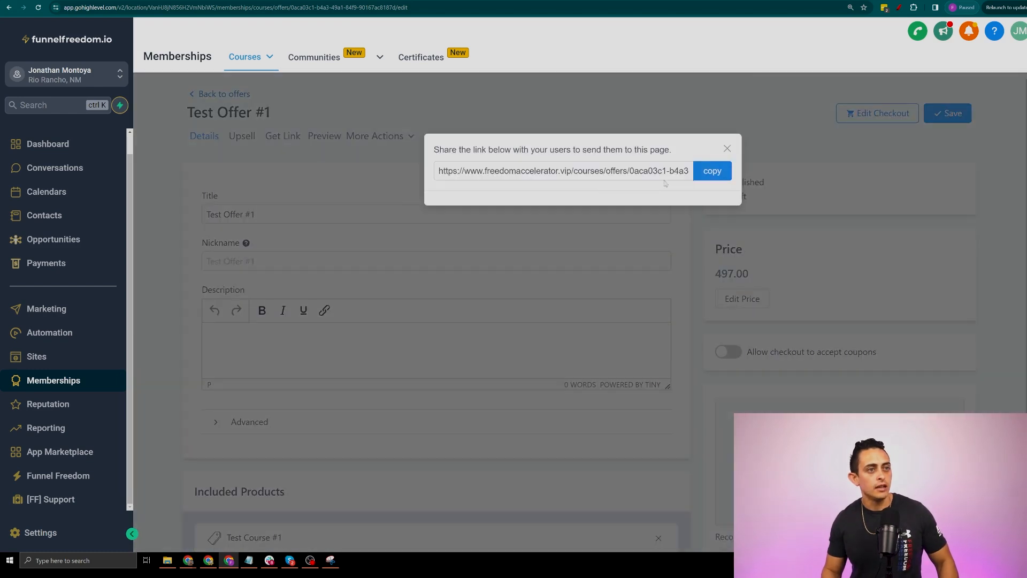
click(703, 175)
key(ctrl+t)
key(ctrl+v)
key(Return)
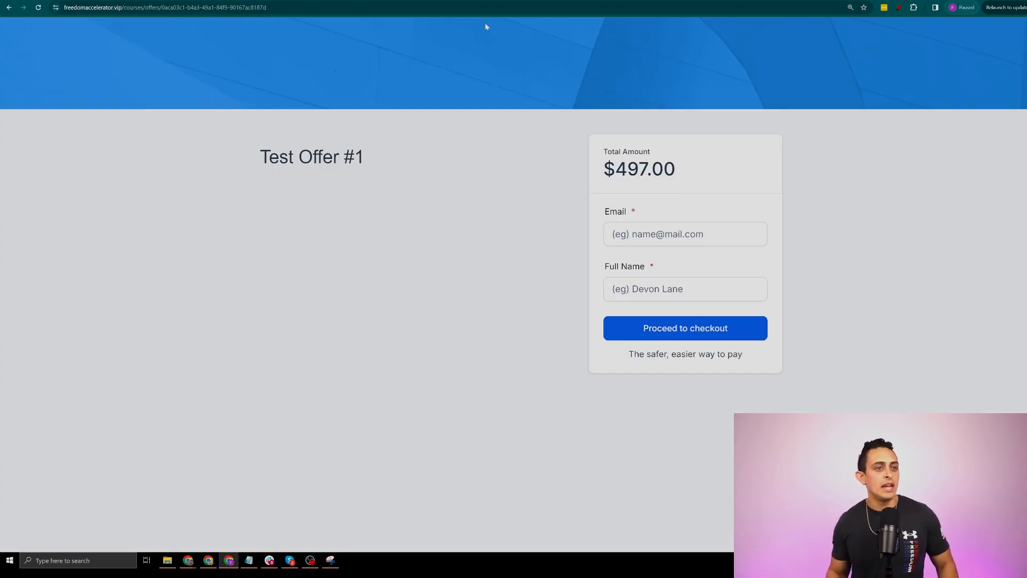
key(ctrl+plus)
key(ctrl+plus)
drag(353, 227, 130, 272)
key(ctrl+w)
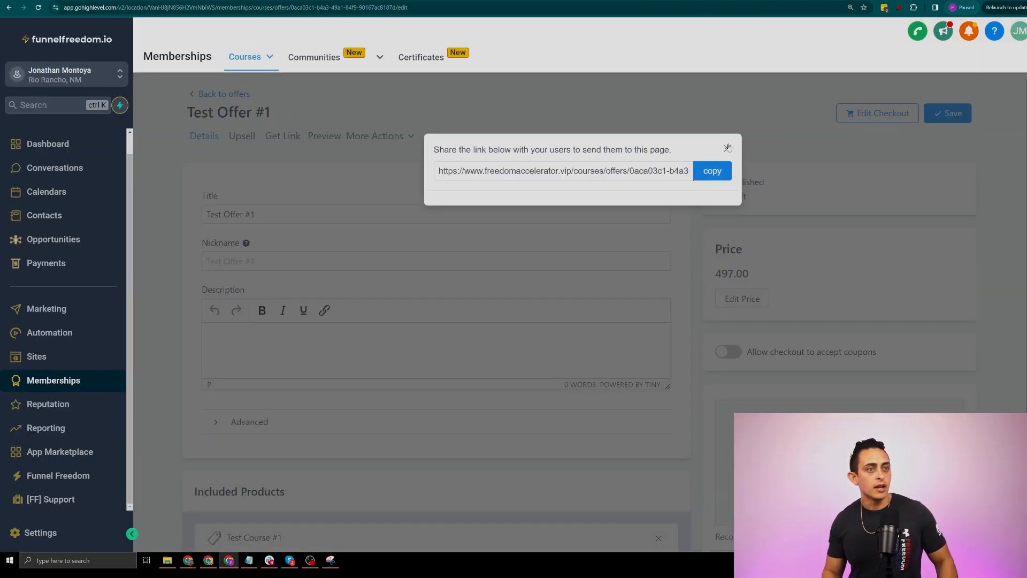
click(728, 150)
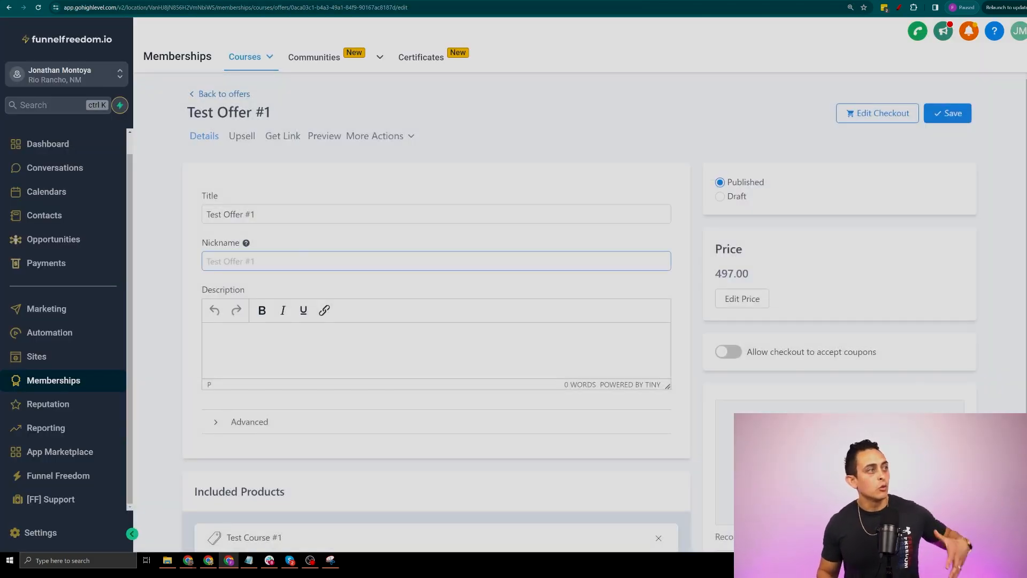
Scroll the Test Offer #1 page and highlight its heading before moving on to the contacts
scroll(305, 227, down, 1)
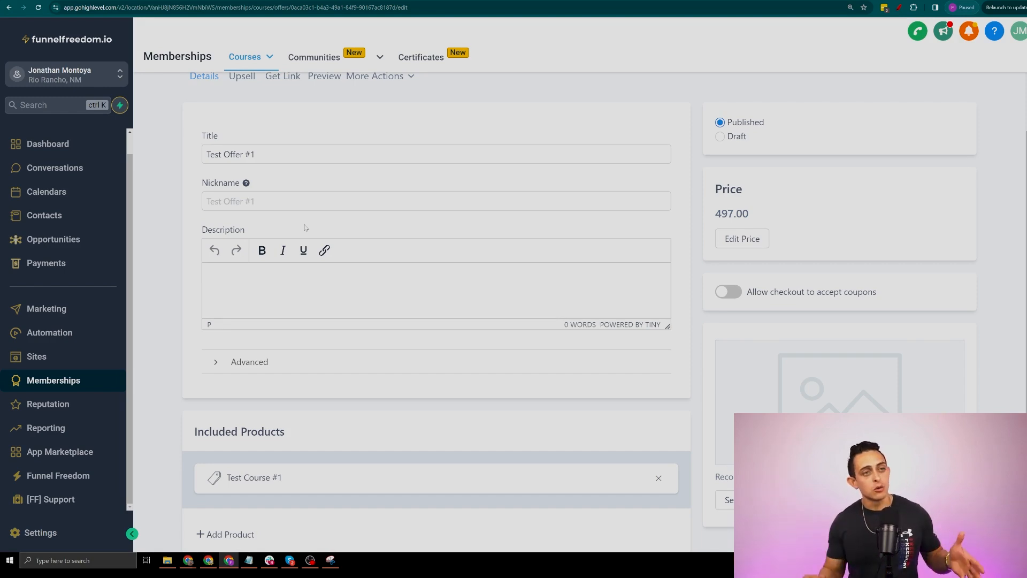
scroll(289, 227, up, 2)
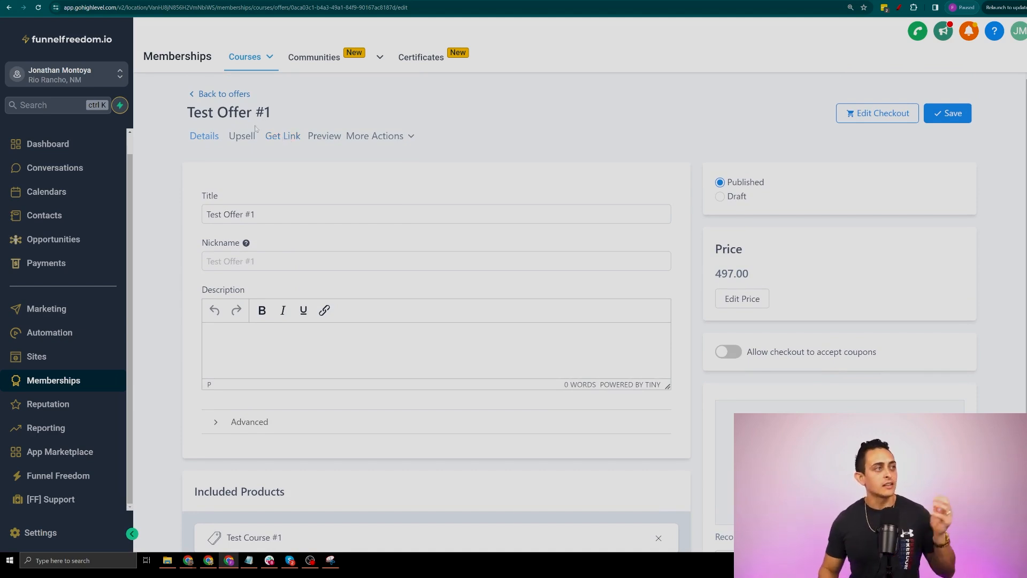
triple_click(287, 115)
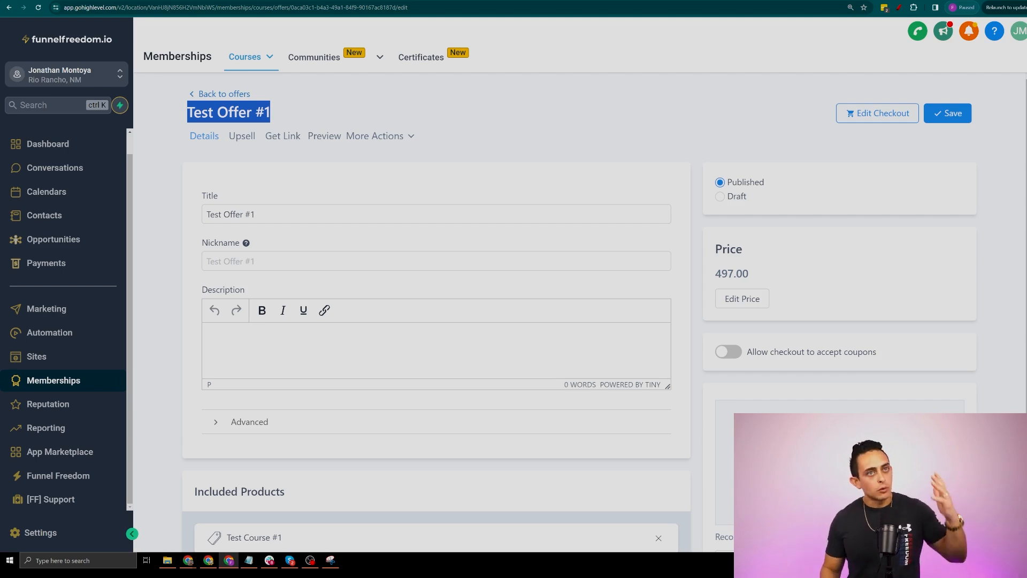
click(898, 8)
drag(340, 79, 300, 126)
mouse_move(303, 105)
mouse_down()
mouse_move(300, 127)
mouse_move(320, 119)
mouse_up()
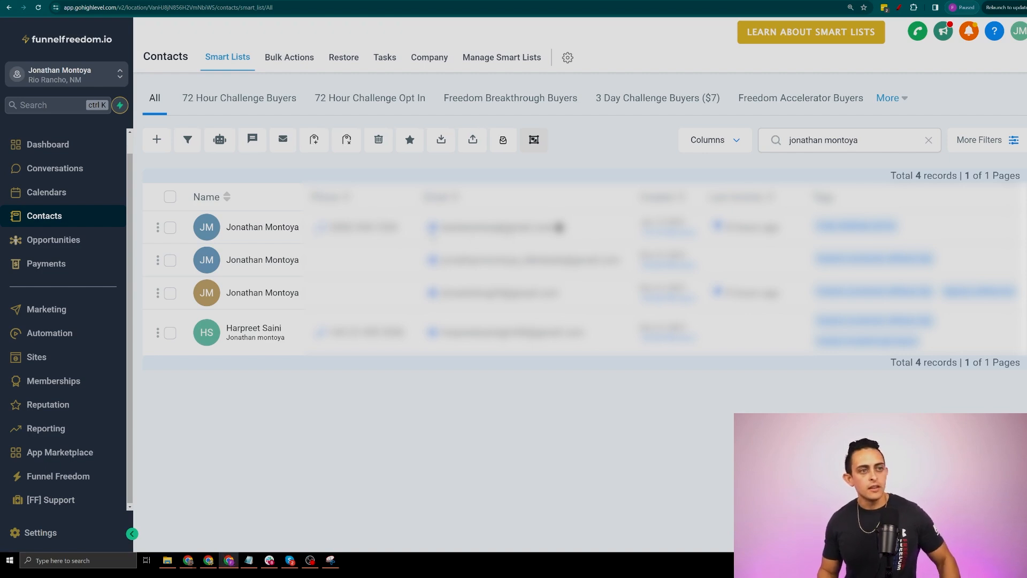
Open the contact's record and grant Test Offer #1 from the Offers list
click(558, 227)
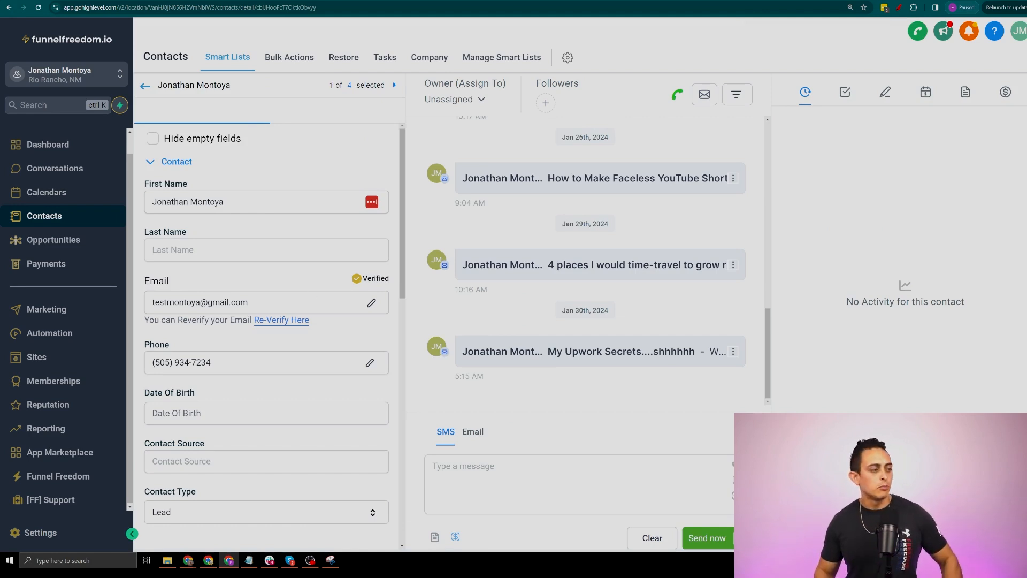
scroll(347, 266, down, 6)
scroll(284, 366, down, 3)
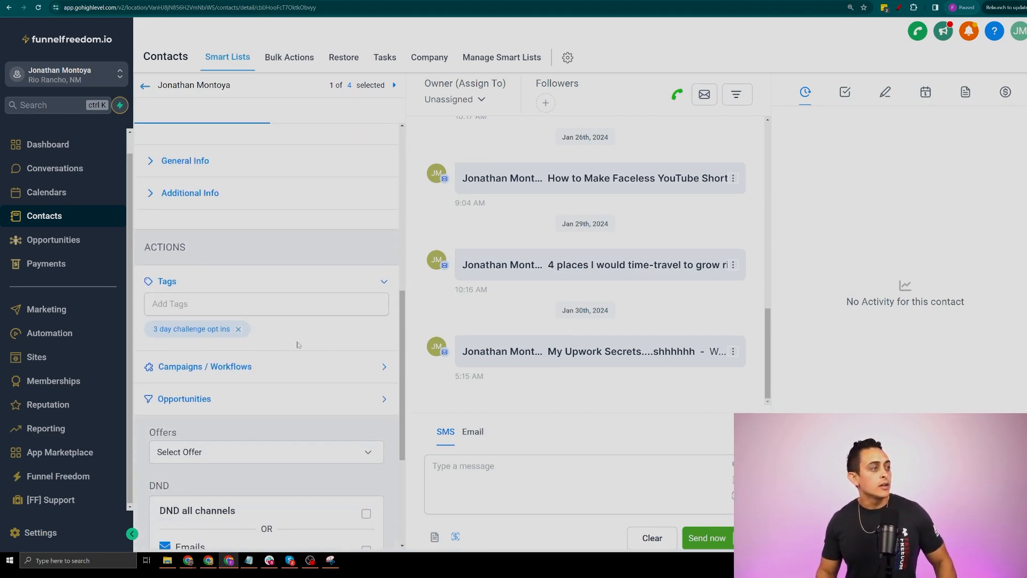
scroll(275, 383, down, 3)
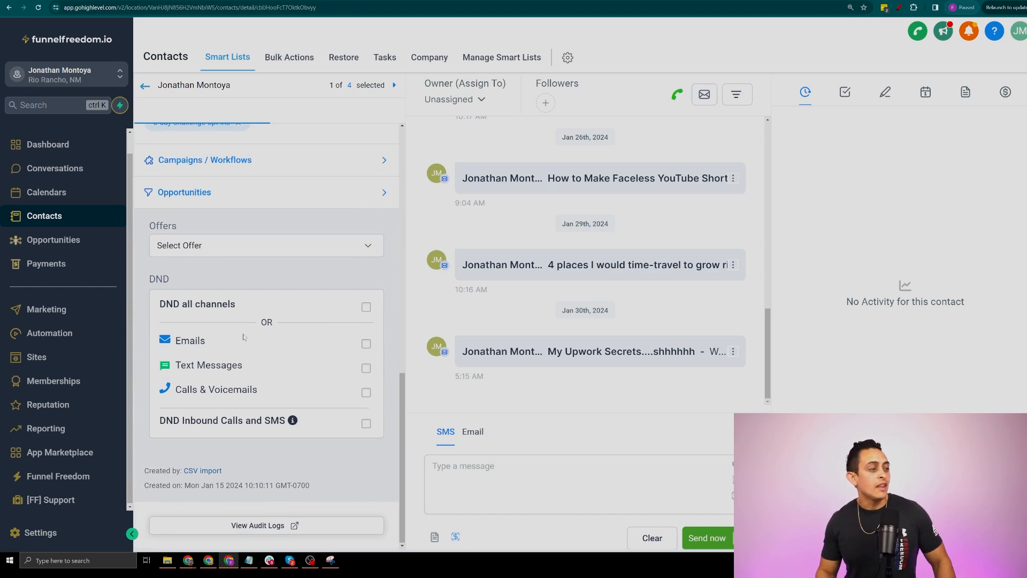
click(224, 246)
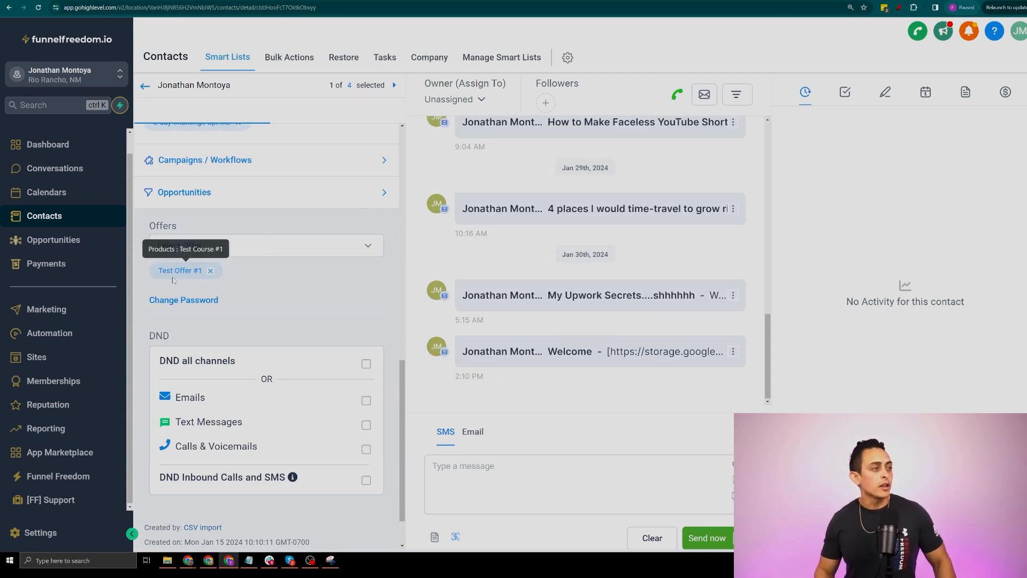
click(726, 539)
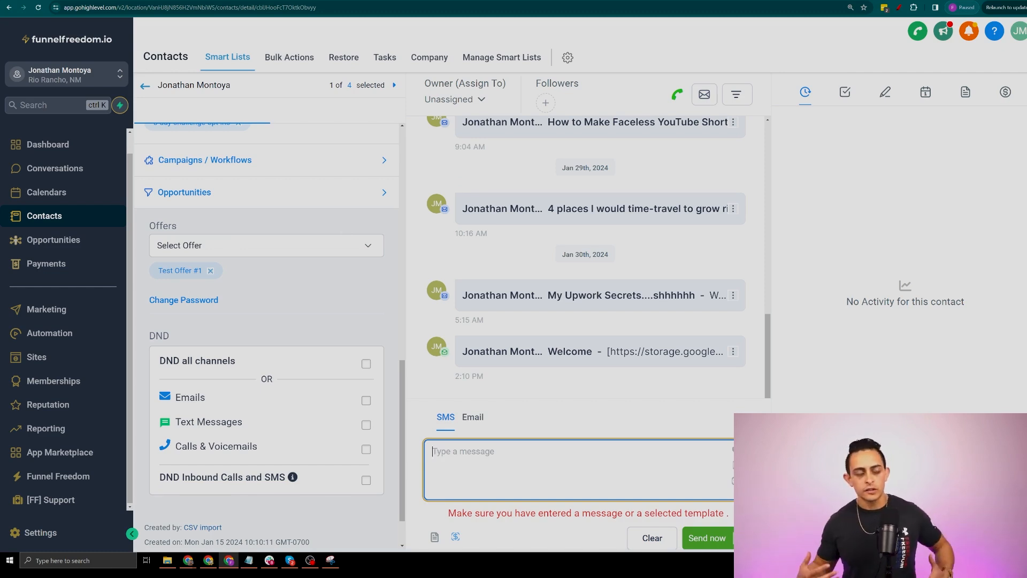
Expand the contact's Opportunities and Campaigns & Workflows sections, then open Reset Password
scroll(319, 339, up, 7)
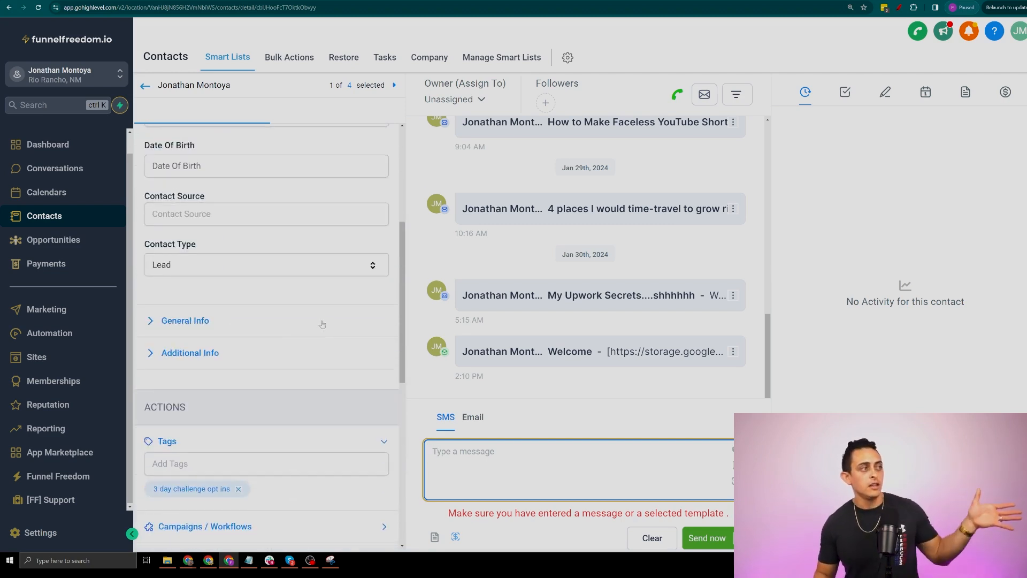
scroll(319, 339, up, 5)
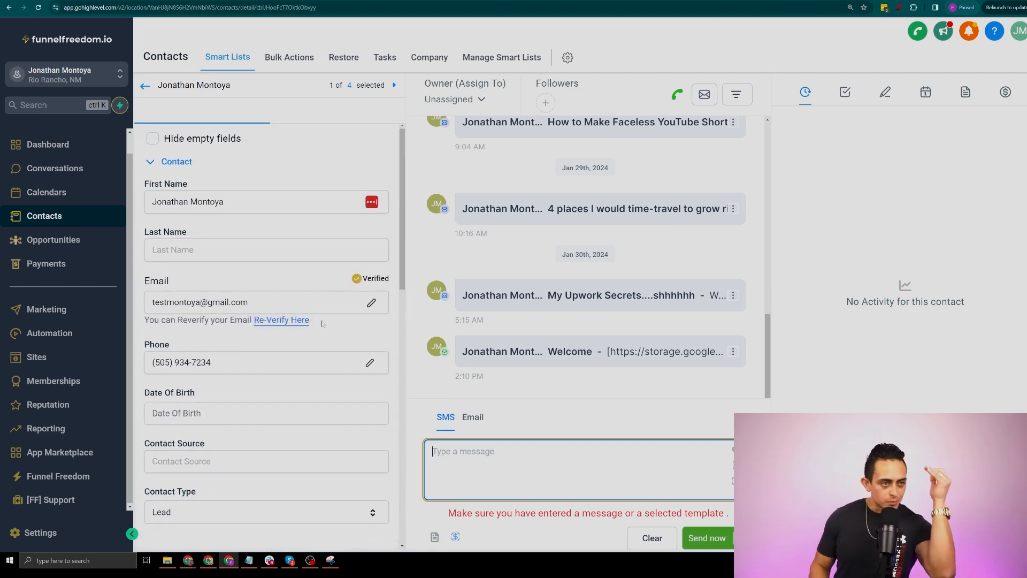
scroll(318, 282, down, 5)
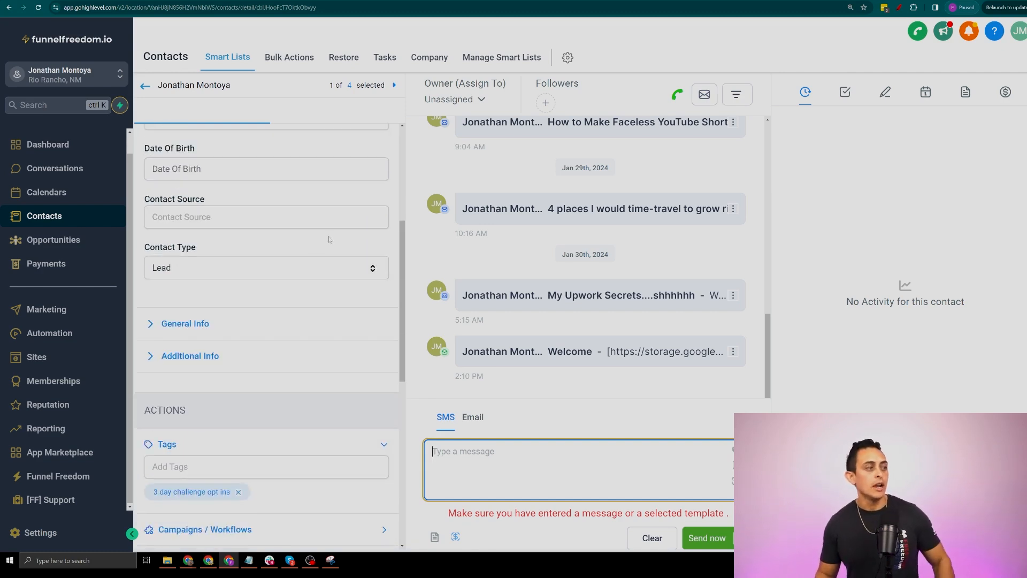
scroll(262, 321, down, 1)
scroll(263, 331, down, 2)
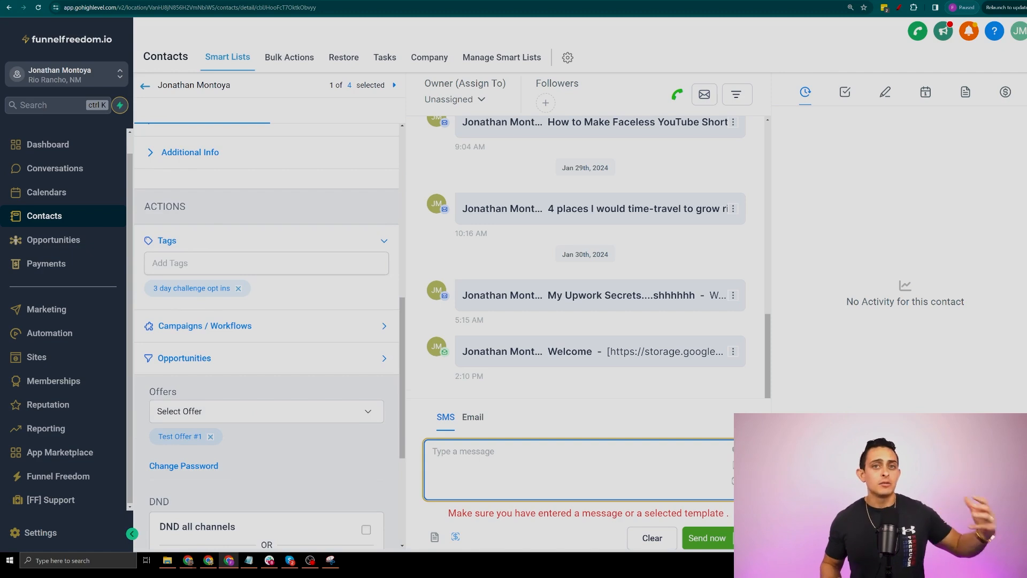
scroll(272, 297, down, 2)
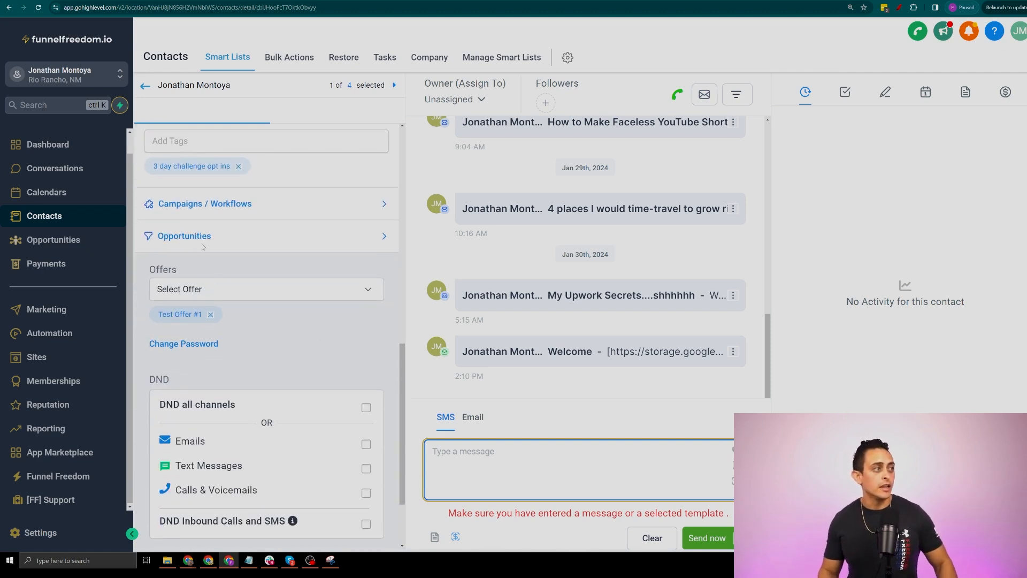
click(238, 242)
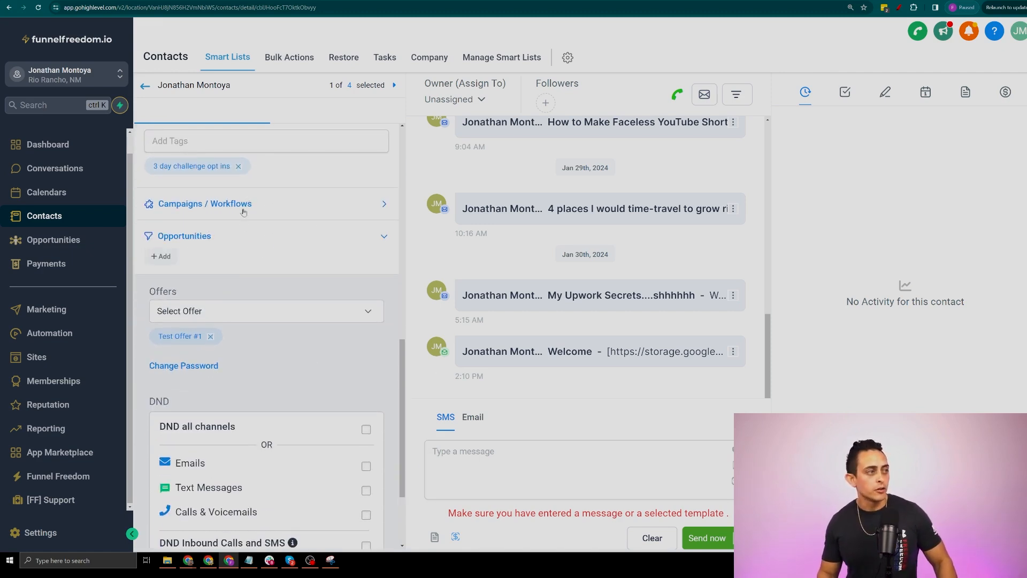
click(243, 208)
scroll(278, 273, down, 3)
scroll(639, 362, up, 5)
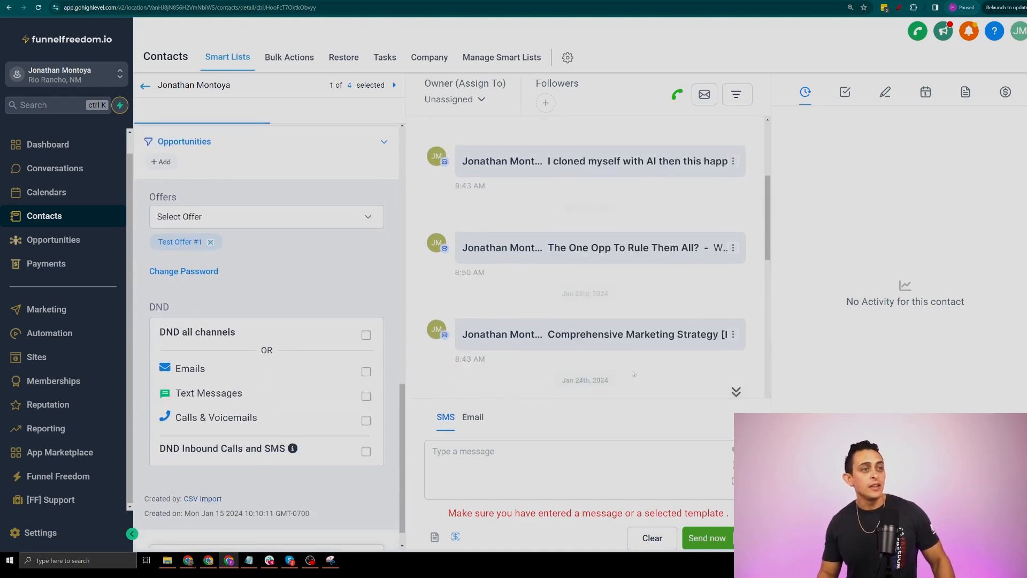
scroll(639, 362, down, 4)
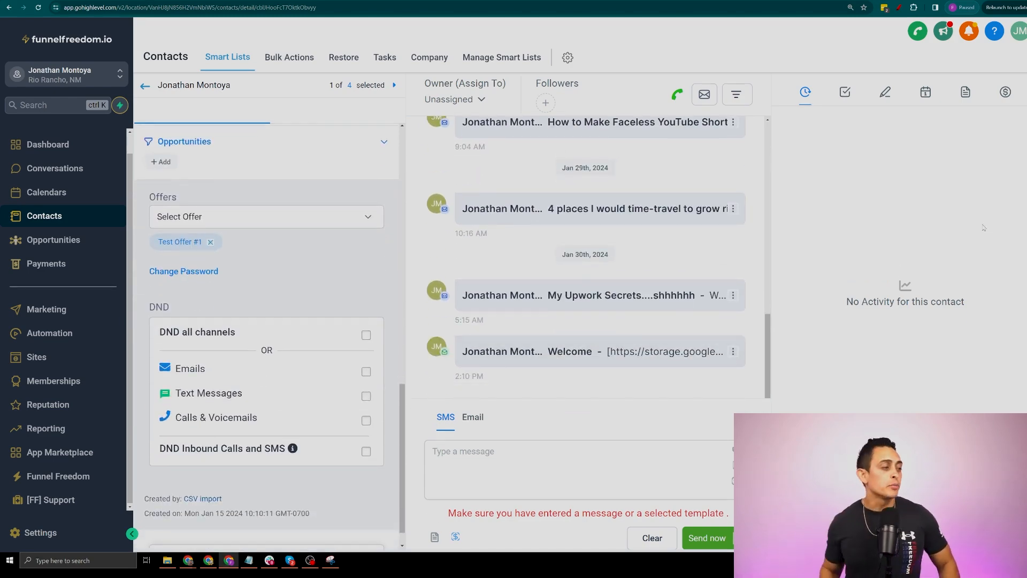
scroll(260, 220, down, 1)
click(198, 245)
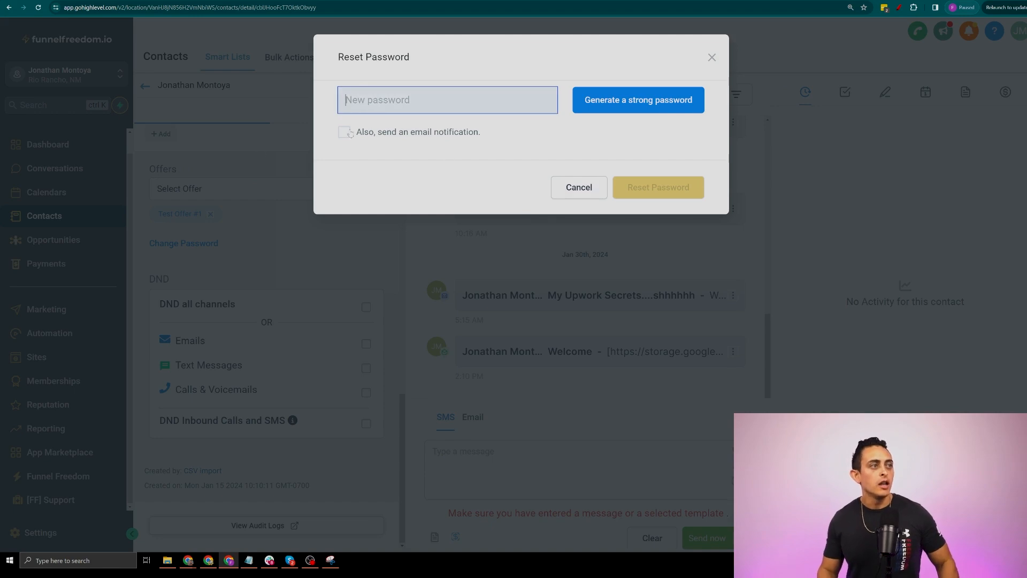
click(711, 60)
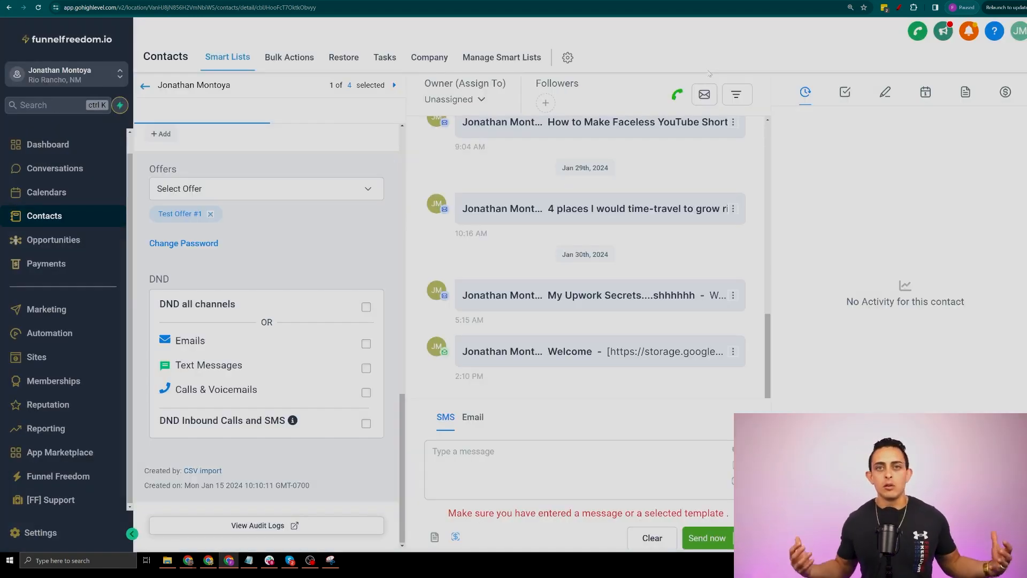